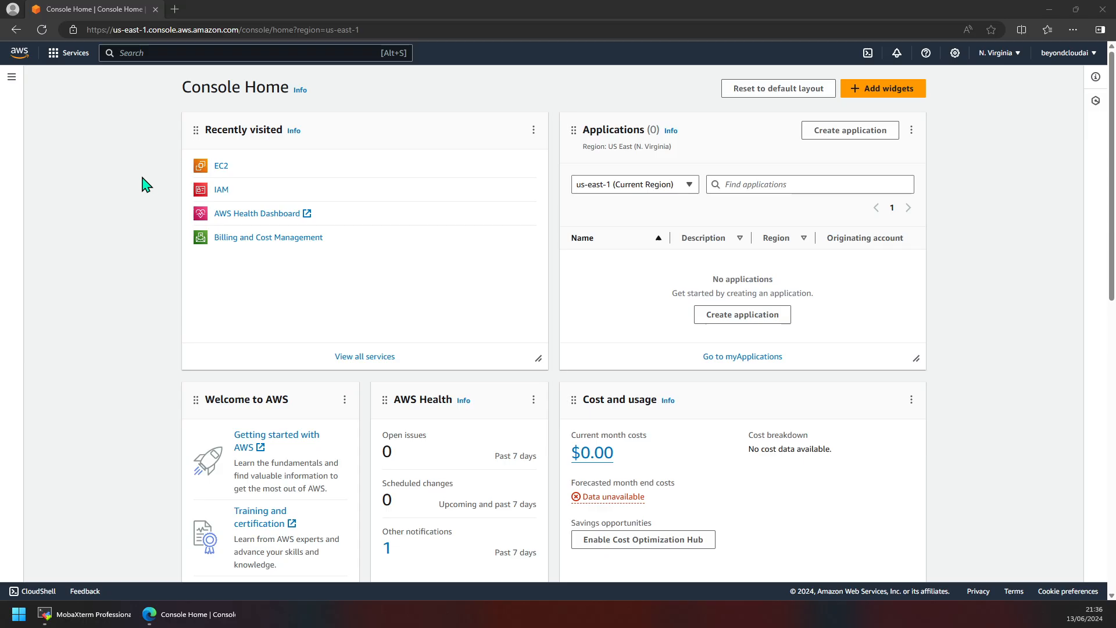
Step: Open the EC2 dashboard and star EC2 as a favourite in the Services Compute list
click(221, 169)
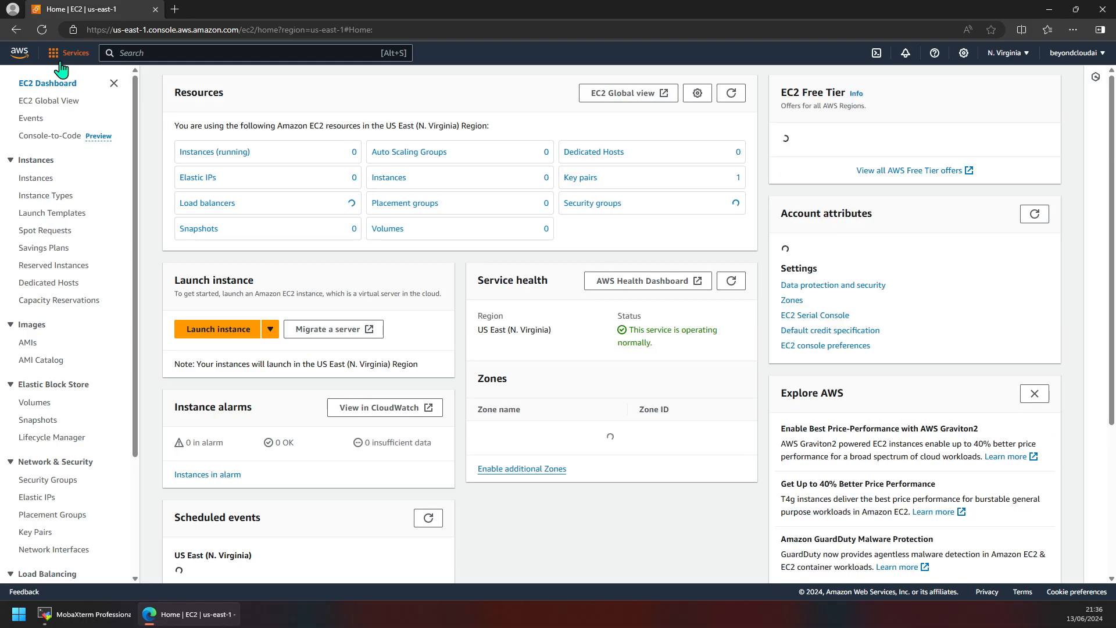
click(61, 59)
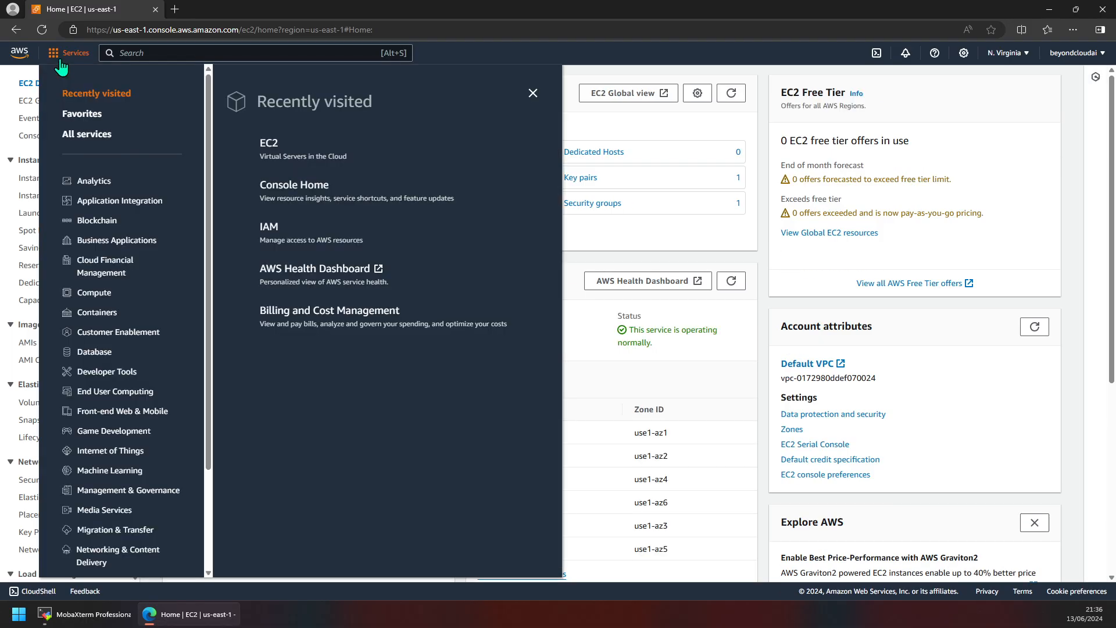
click(94, 292)
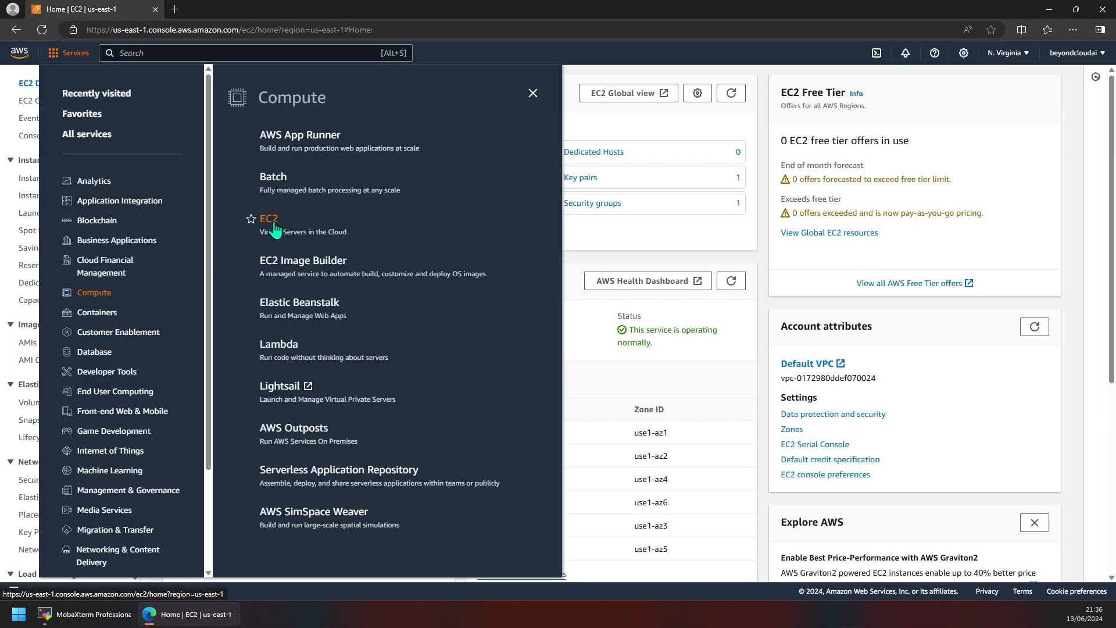
click(251, 219)
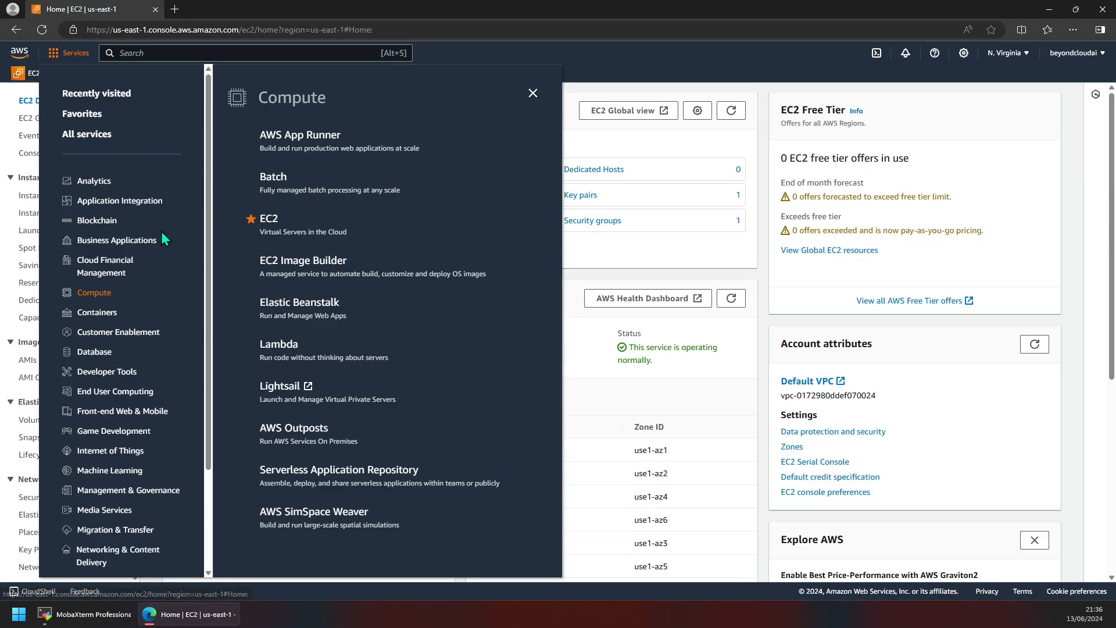
click(251, 219)
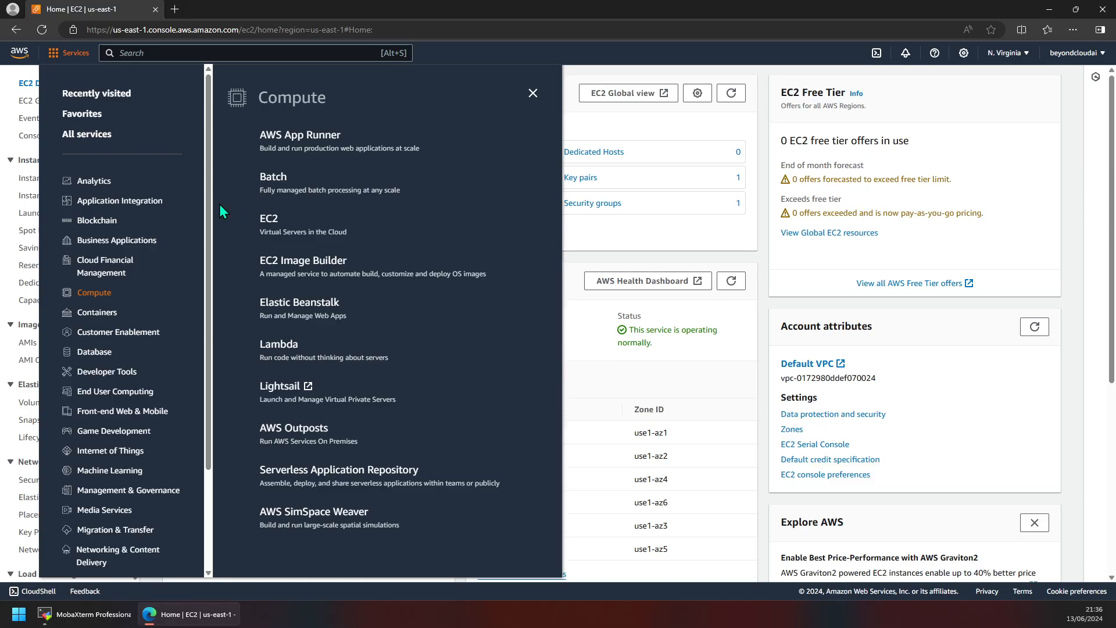
click(250, 219)
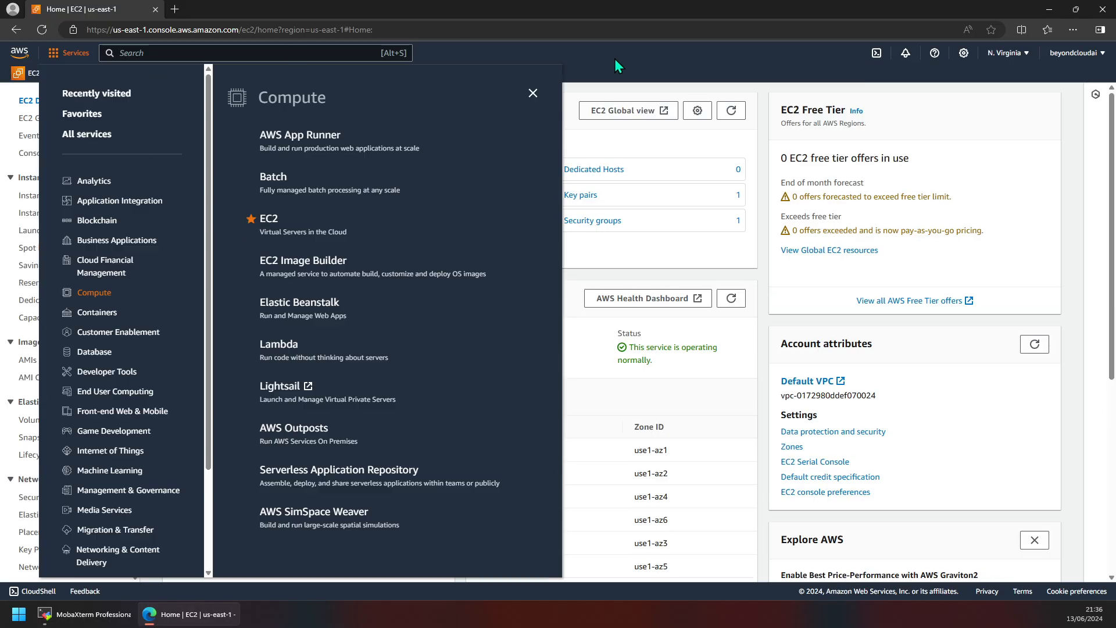
click(615, 58)
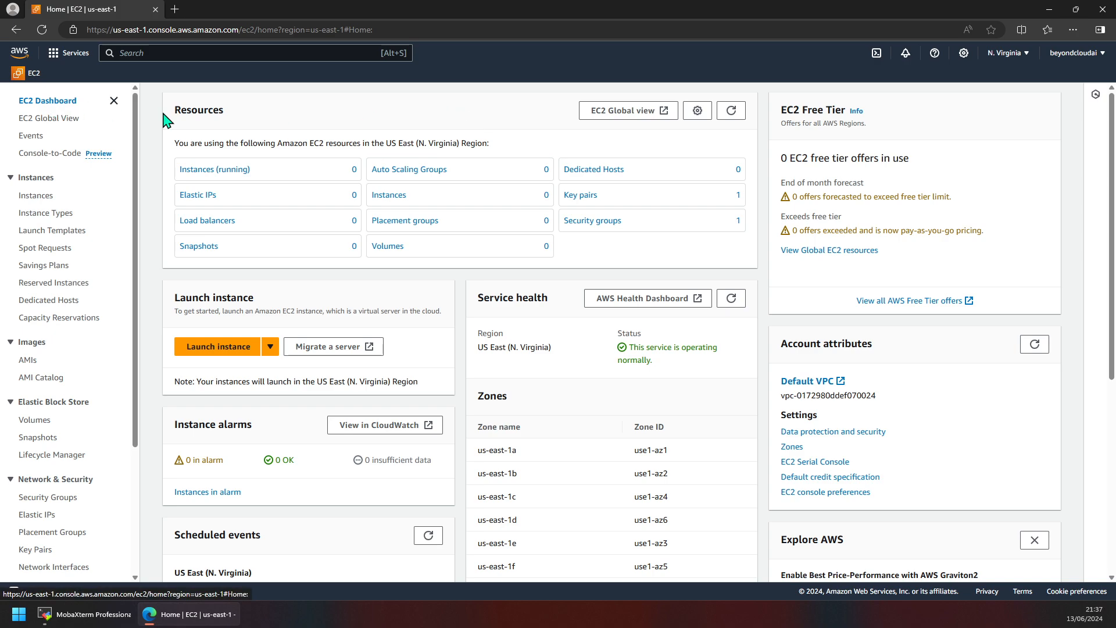
drag(176, 143, 501, 155)
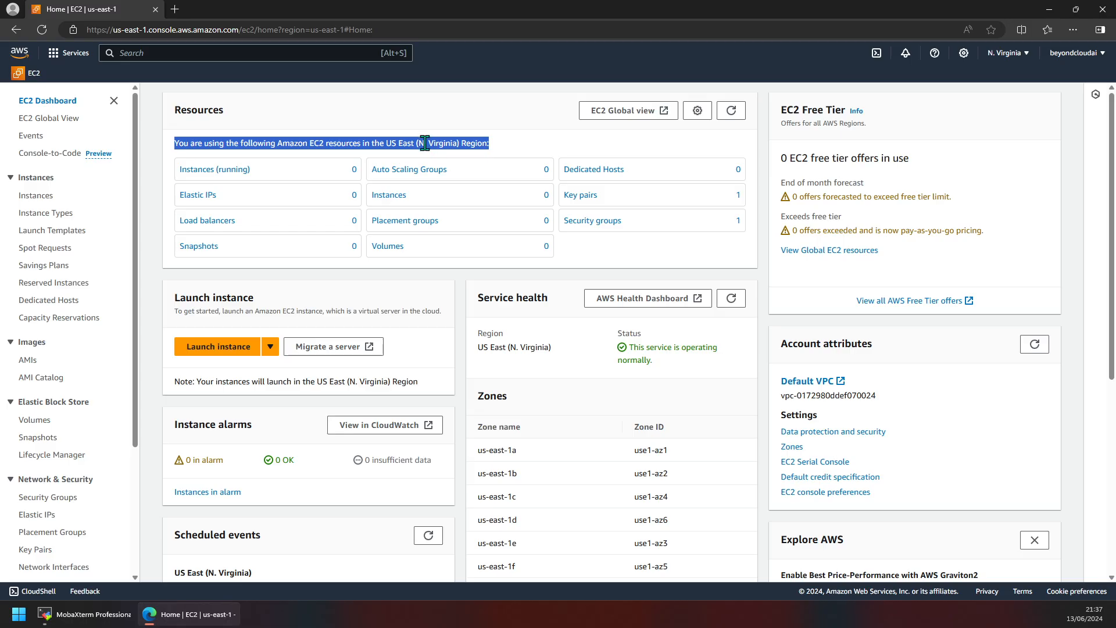
triple_click(493, 150)
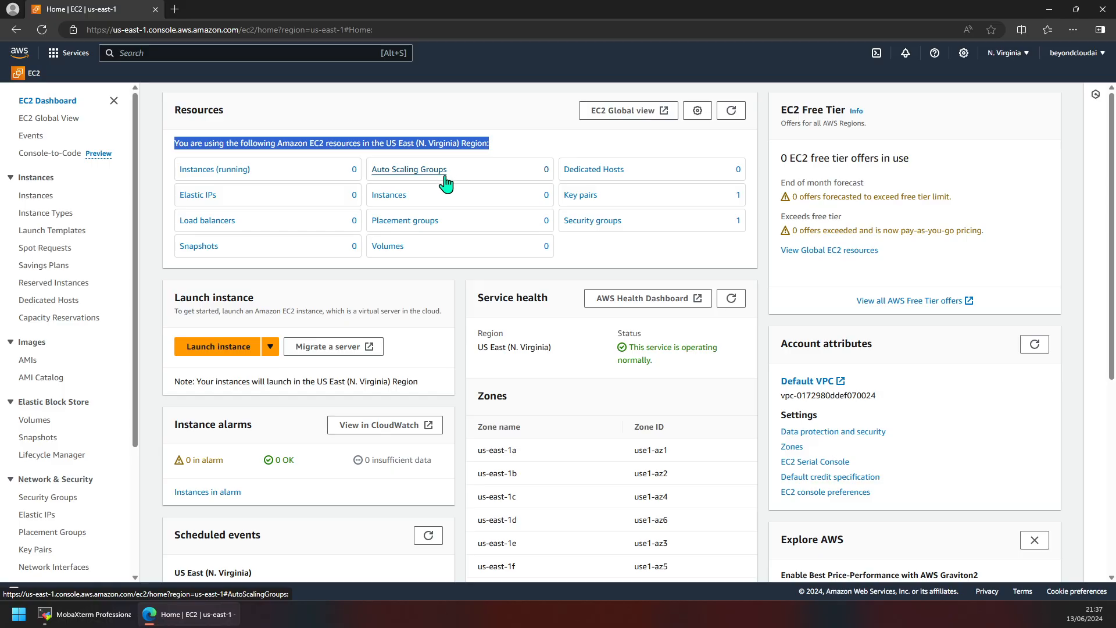
Step: Browse the region list and switch the console to Asia Pacific (Mumbai)
click(1005, 57)
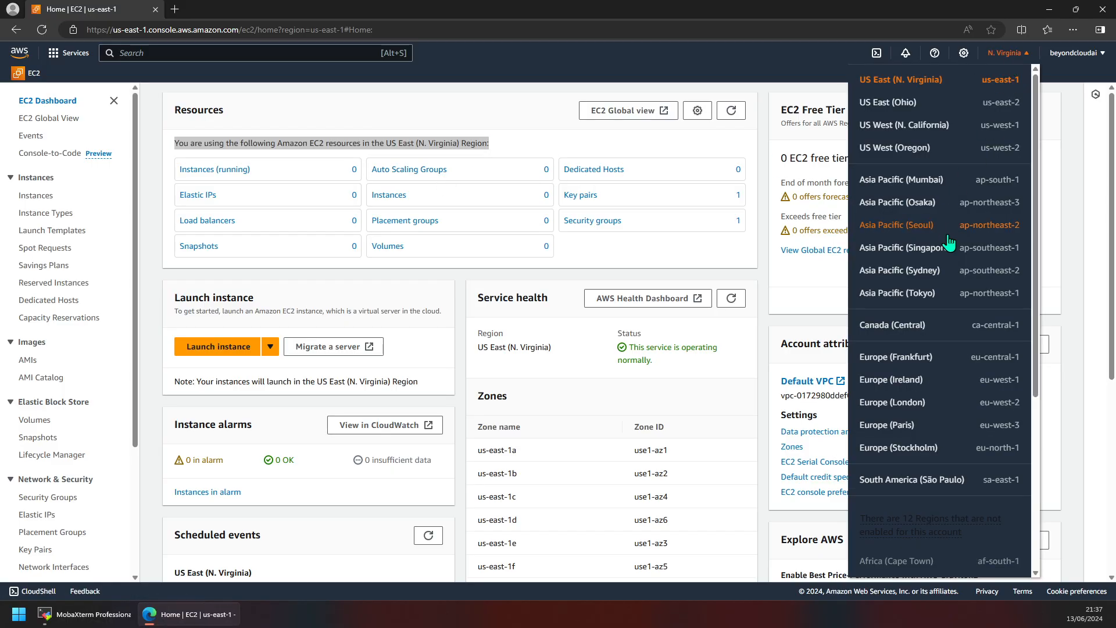
scroll(947, 314, down, 5)
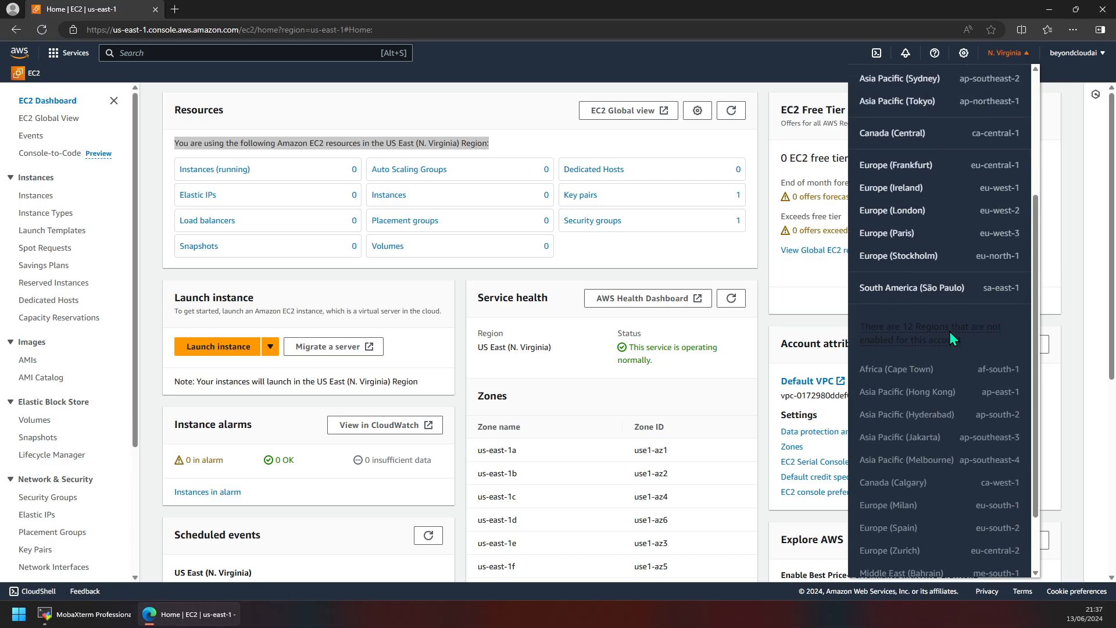
scroll(950, 332, up, 5)
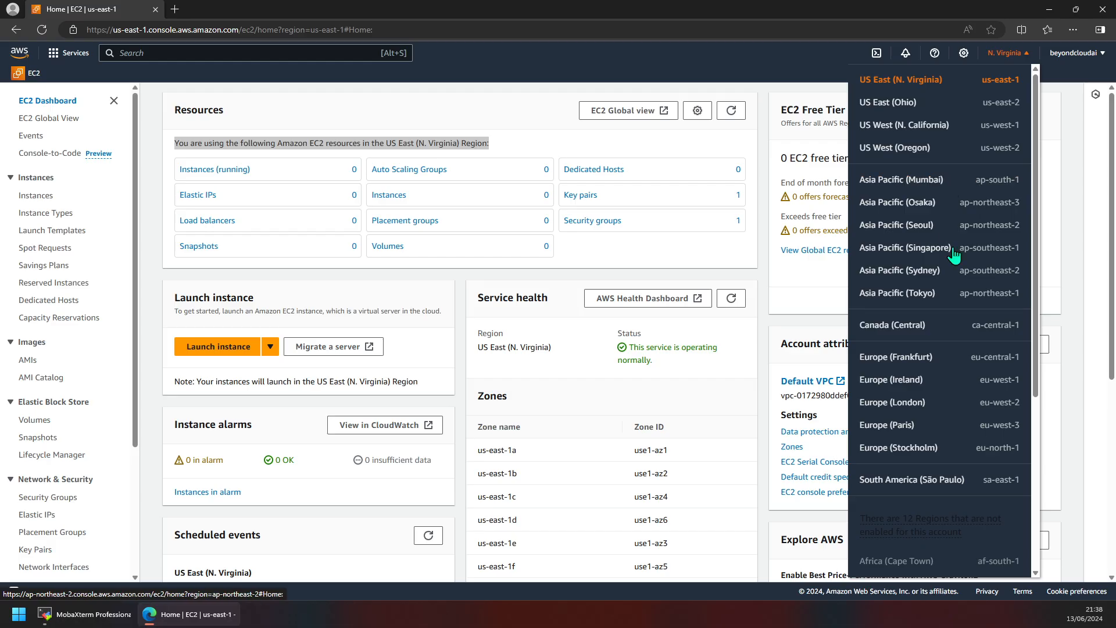
scroll(967, 294, down, 5)
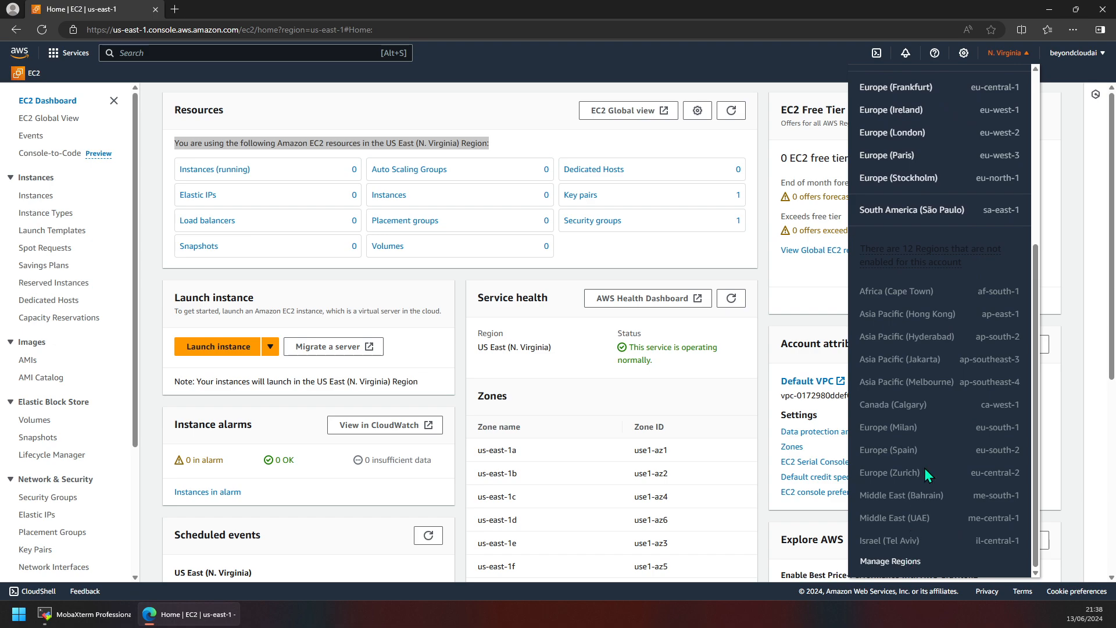
scroll(941, 379, up, 5)
scroll(917, 477, down, 3)
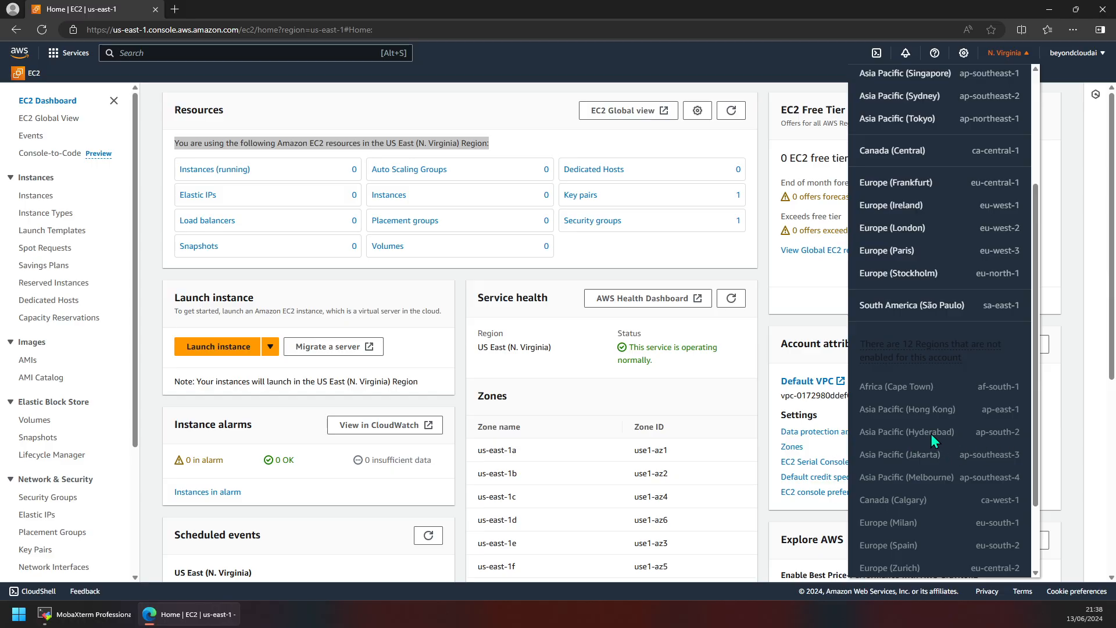
scroll(925, 437, up, 3)
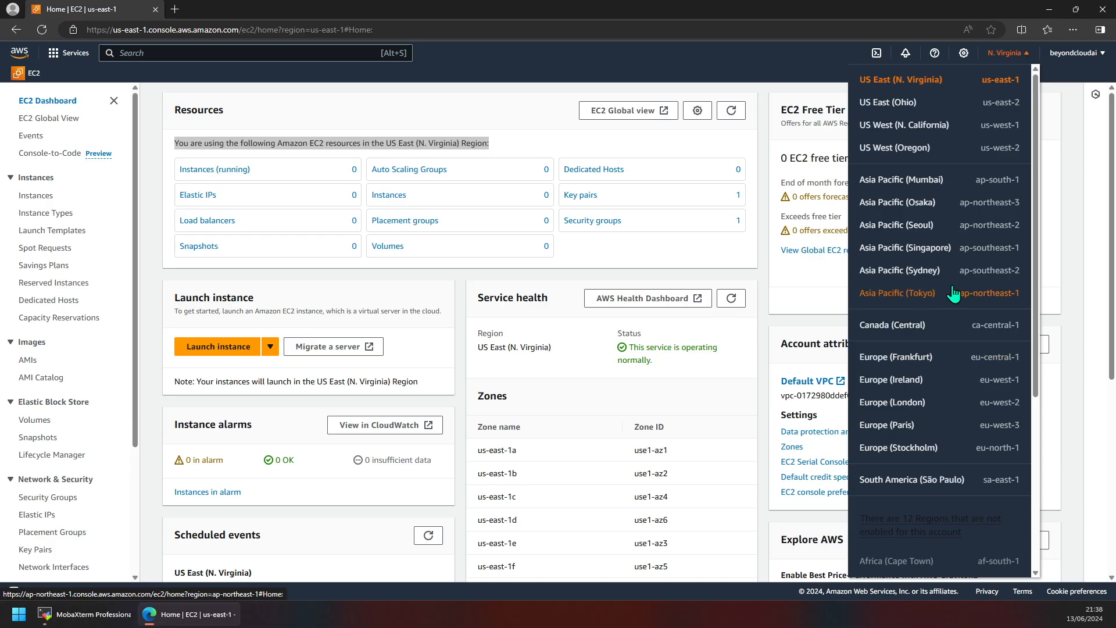
click(924, 186)
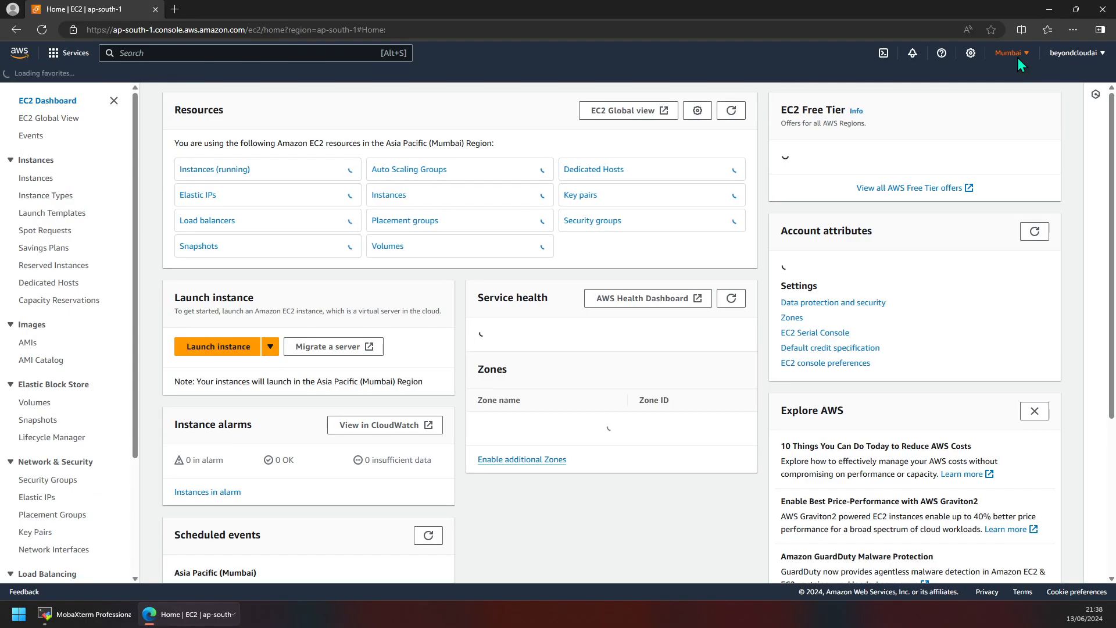
Step: Switch the console to Europe (London) and start a new browser tab
click(1011, 53)
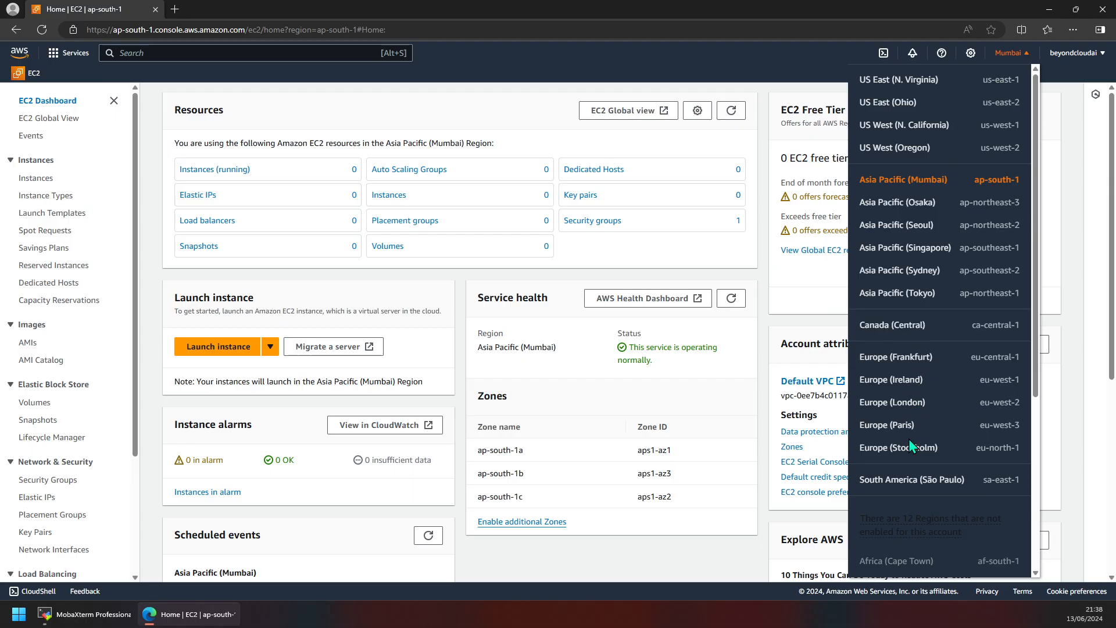
click(910, 404)
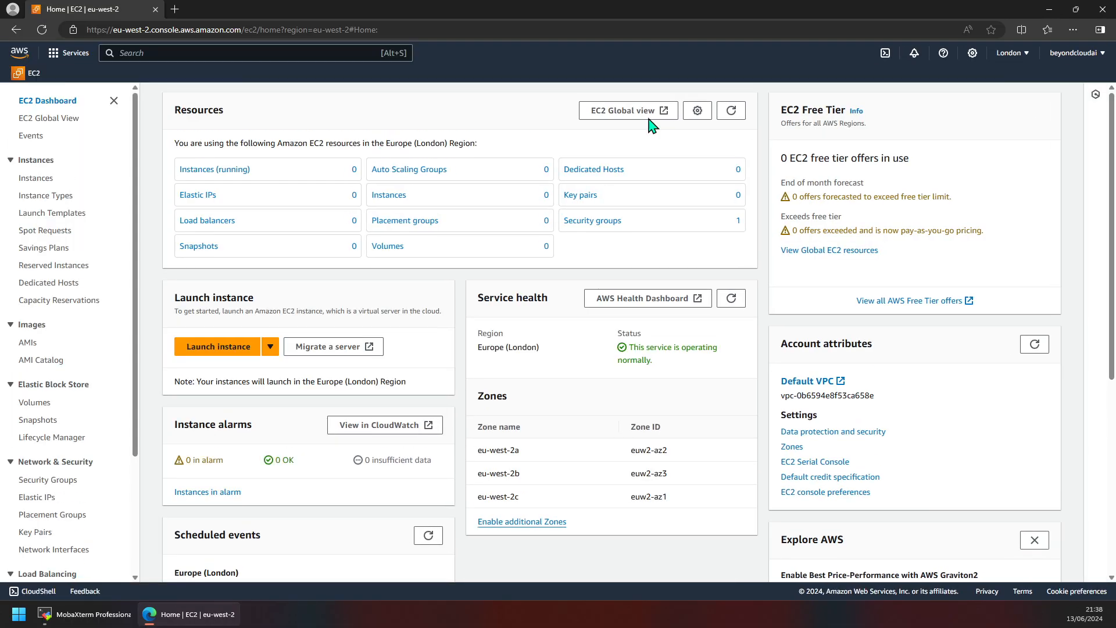
click(1000, 59)
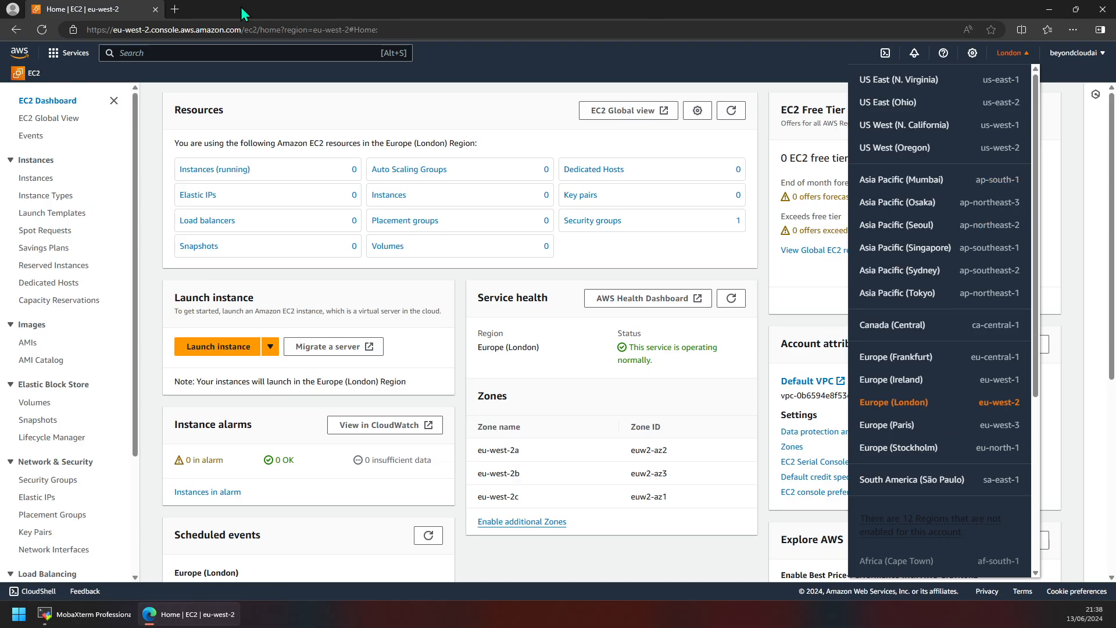
click(175, 9)
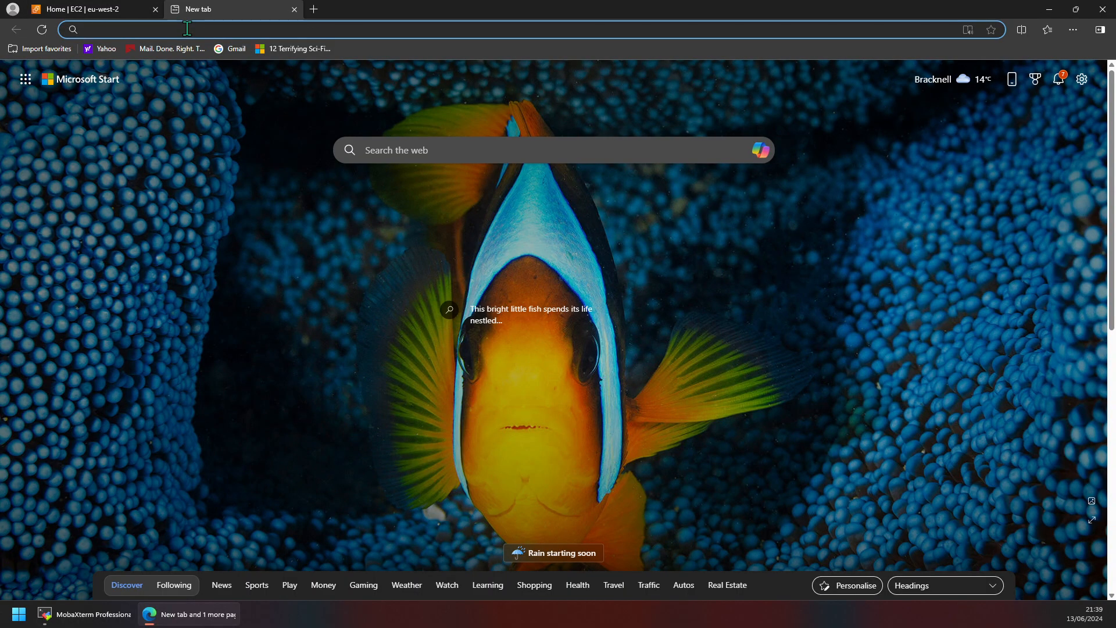
Step: Search the web for 'calculate aws', go to the AWS Pricing Calculator, and close the search tab
text(calculate )
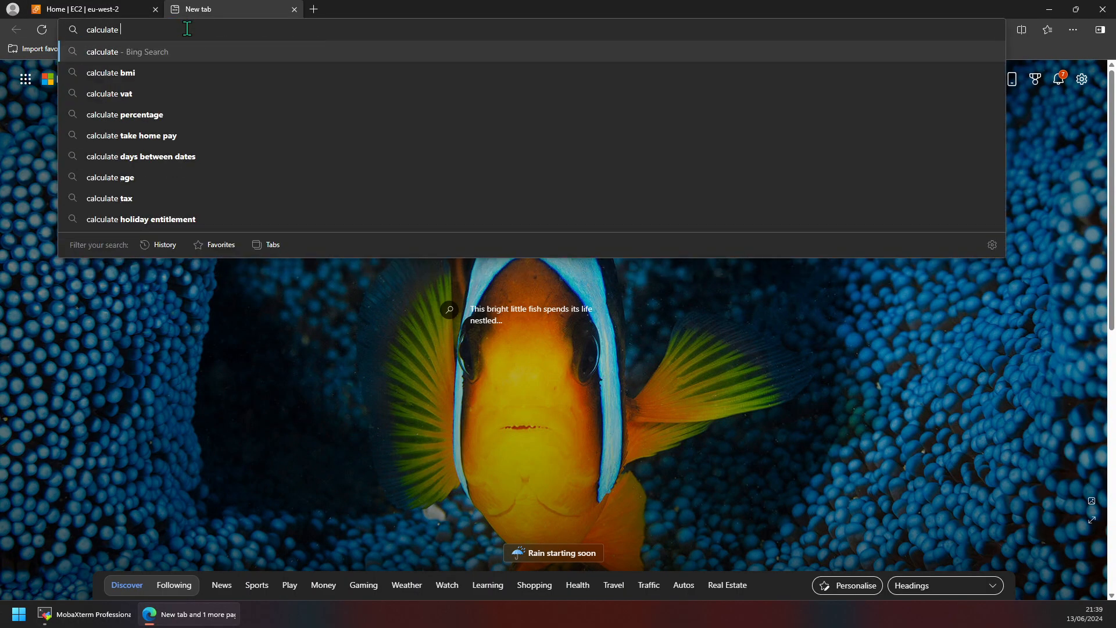
text(aws)
key(Return)
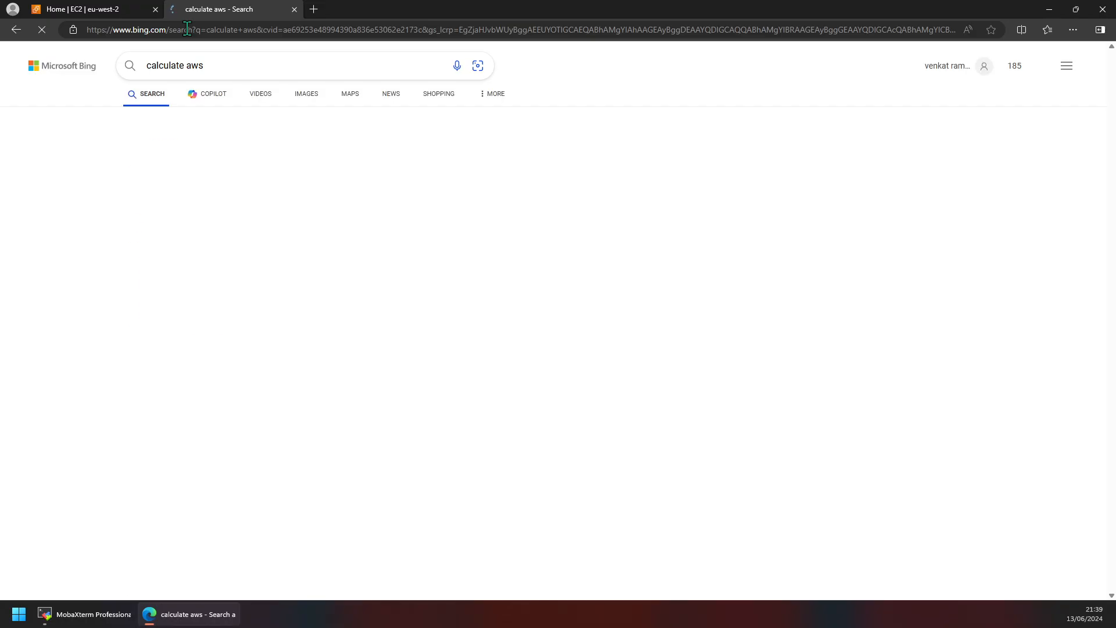
click(224, 170)
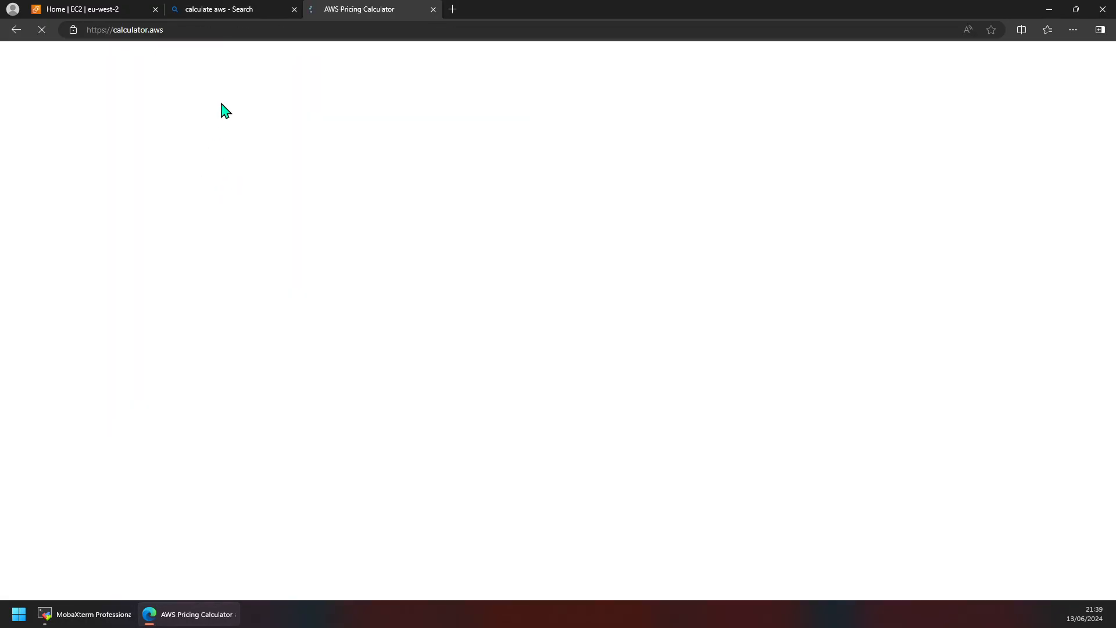
middle_click(243, 16)
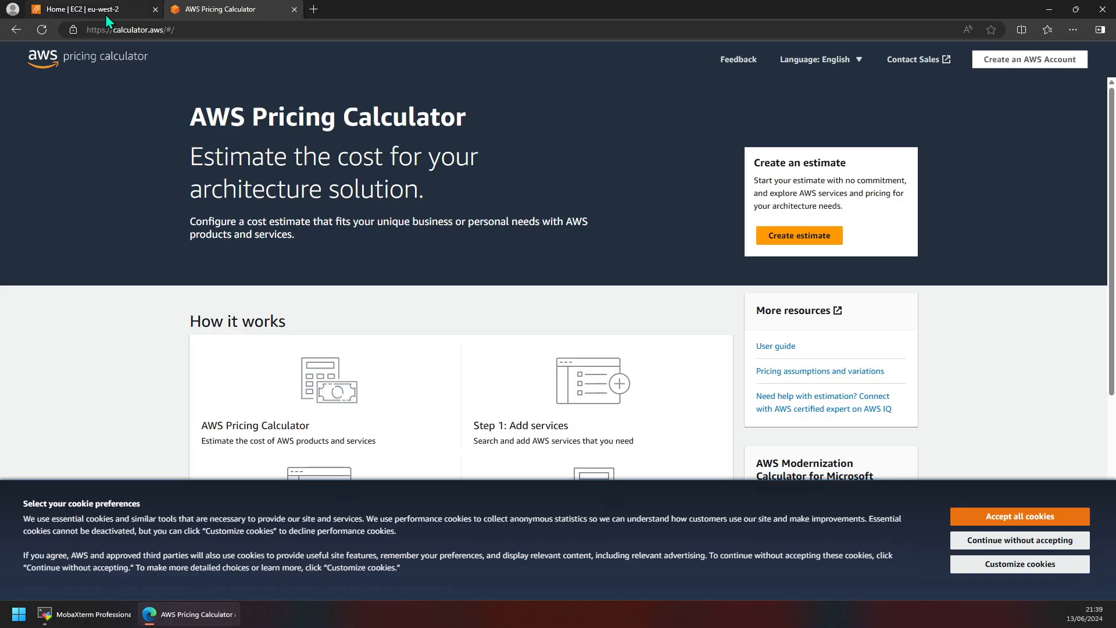
Step: Create an estimate with location type Local Zone, US East (Boston), and configure Amazon EC2
click(800, 236)
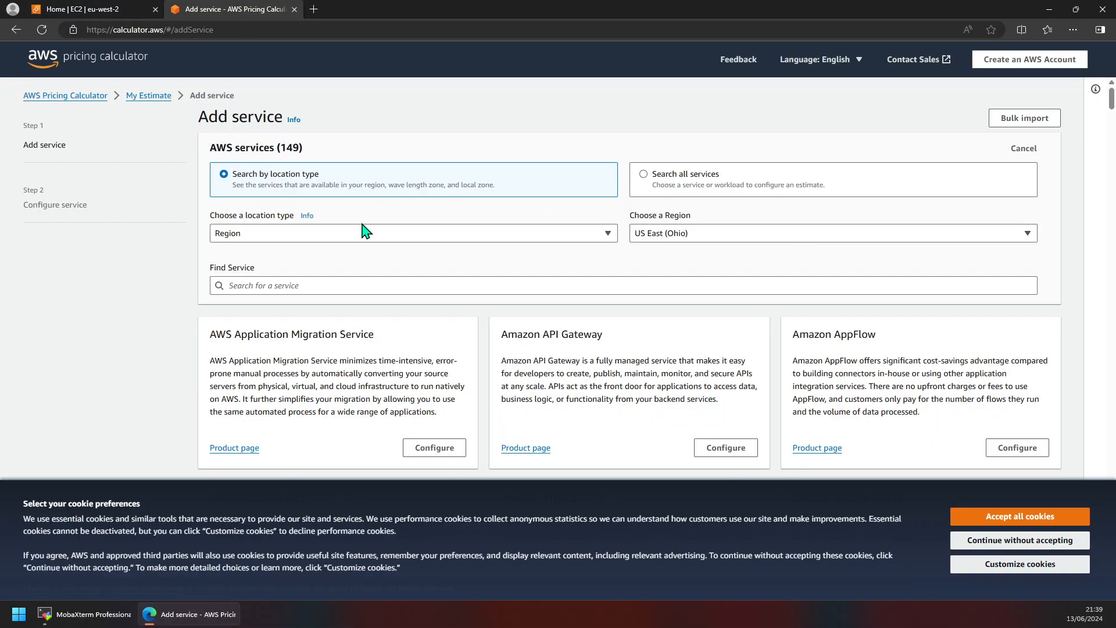
click(348, 237)
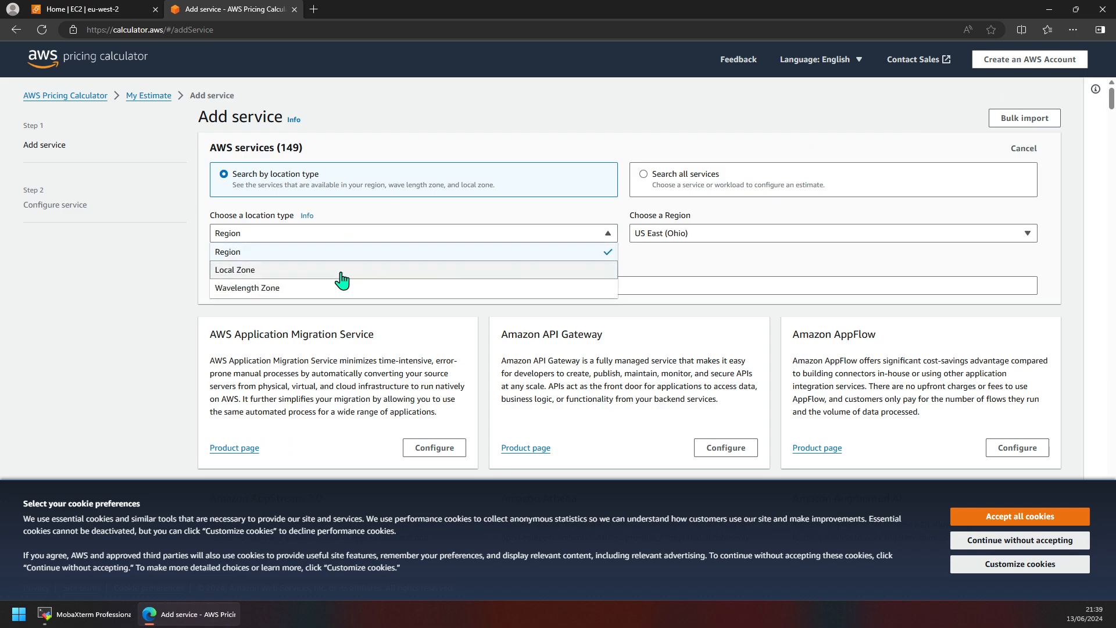
click(430, 272)
click(721, 237)
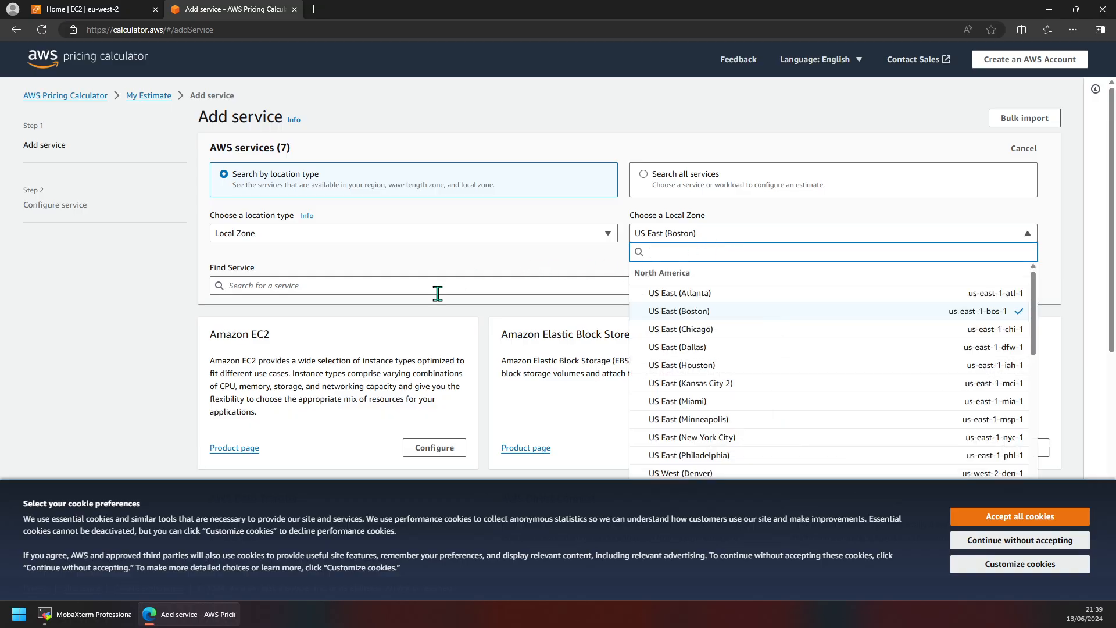
scroll(437, 293, down, 2)
click(439, 212)
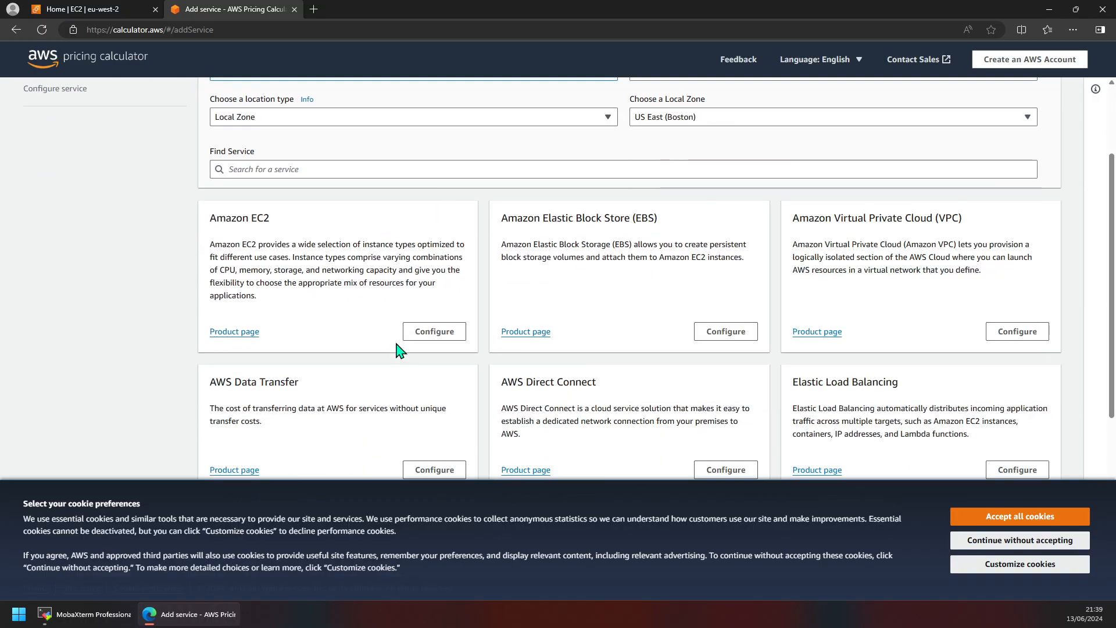
click(416, 332)
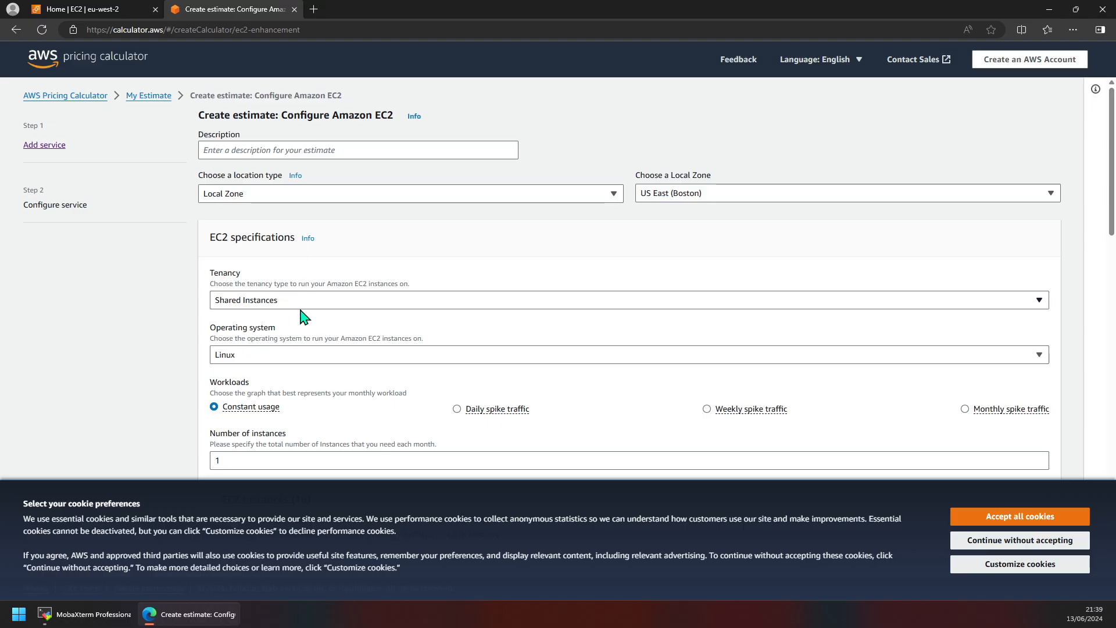
scroll(341, 374, down, 2)
click(279, 341)
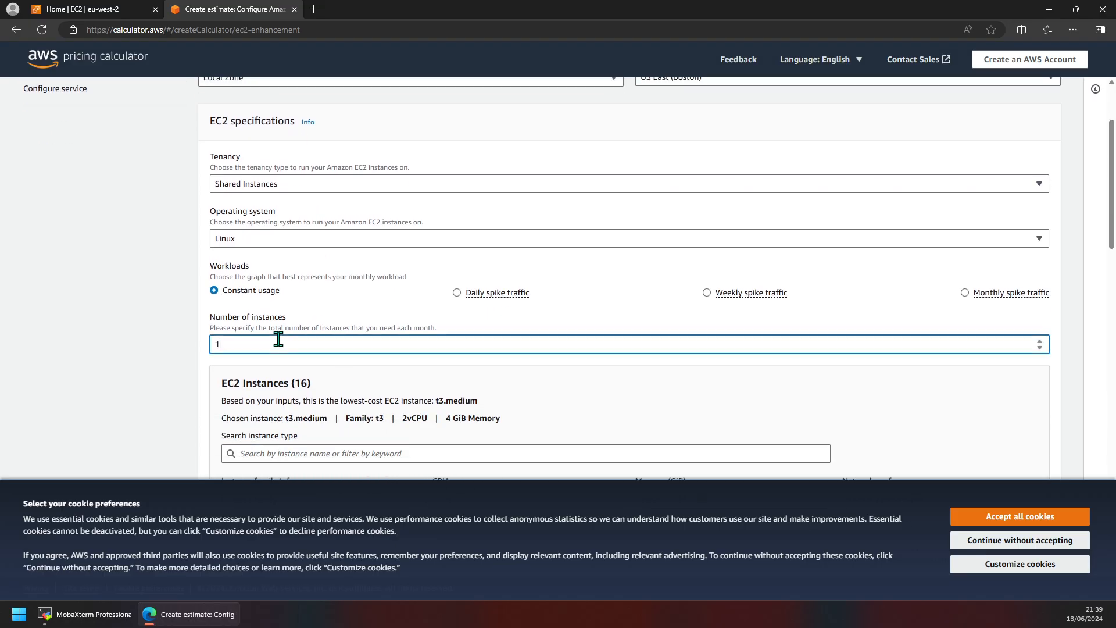
click(287, 244)
click(289, 243)
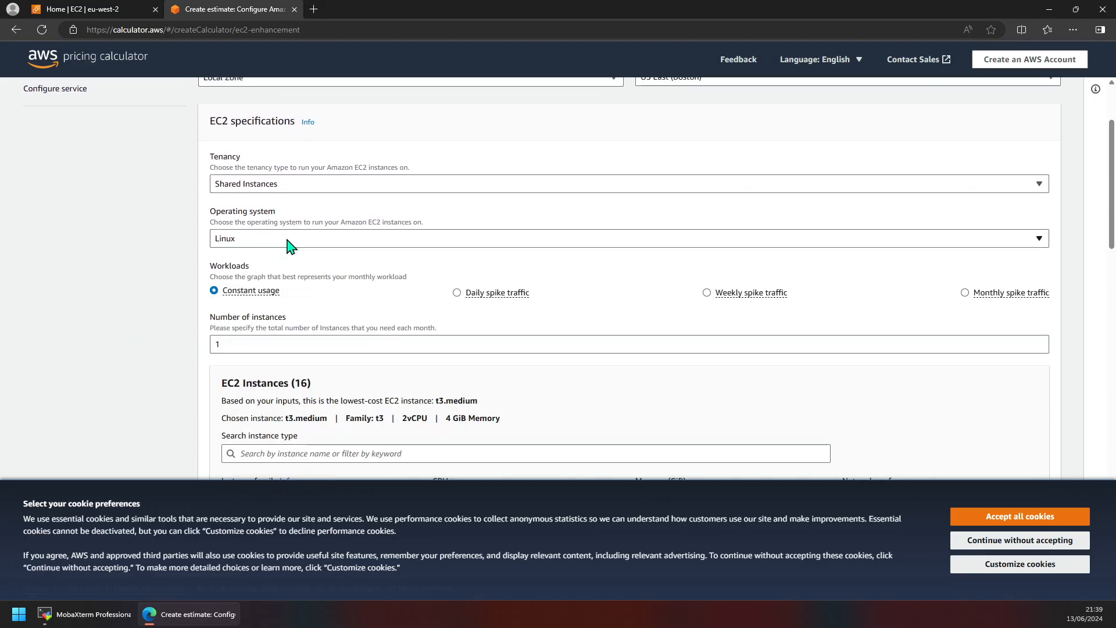
scroll(334, 276, down, 2)
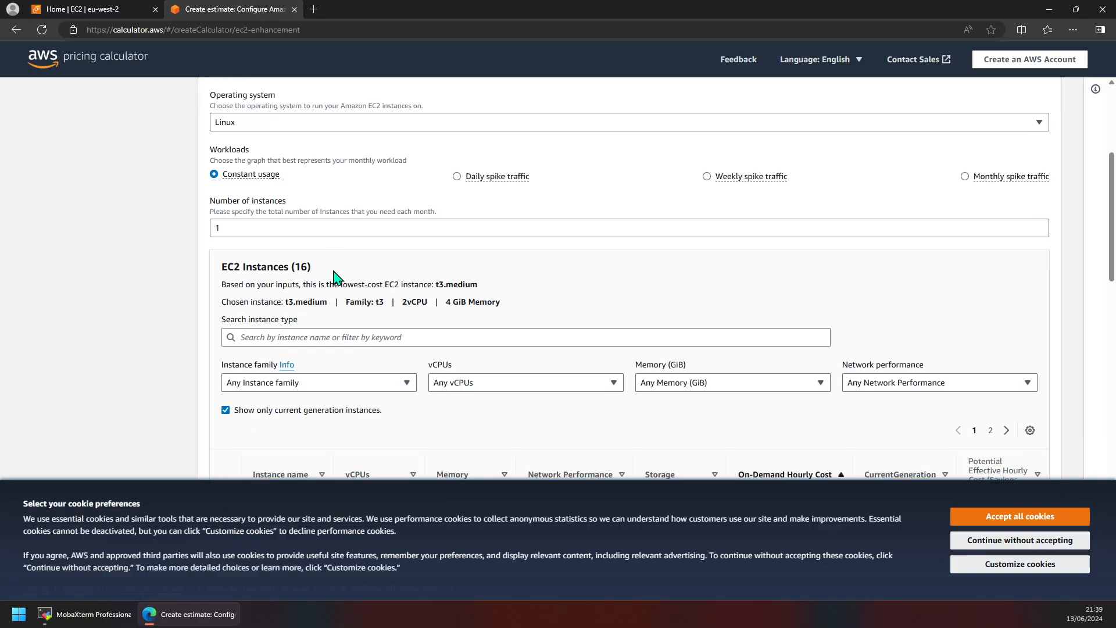
click(335, 342)
scroll(336, 326, down, 4)
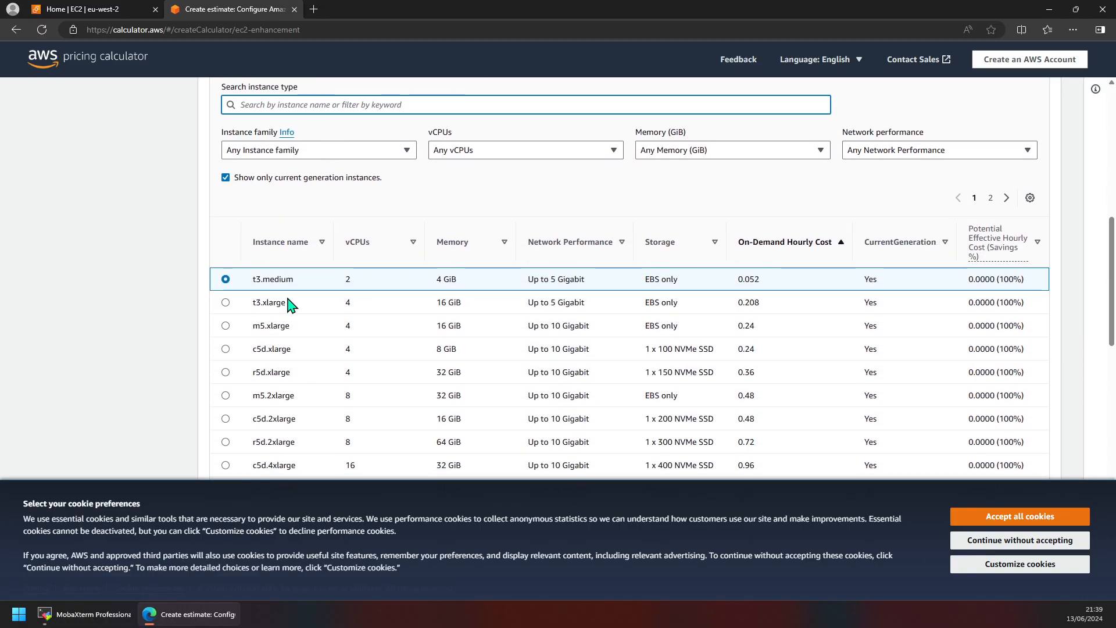
click(354, 152)
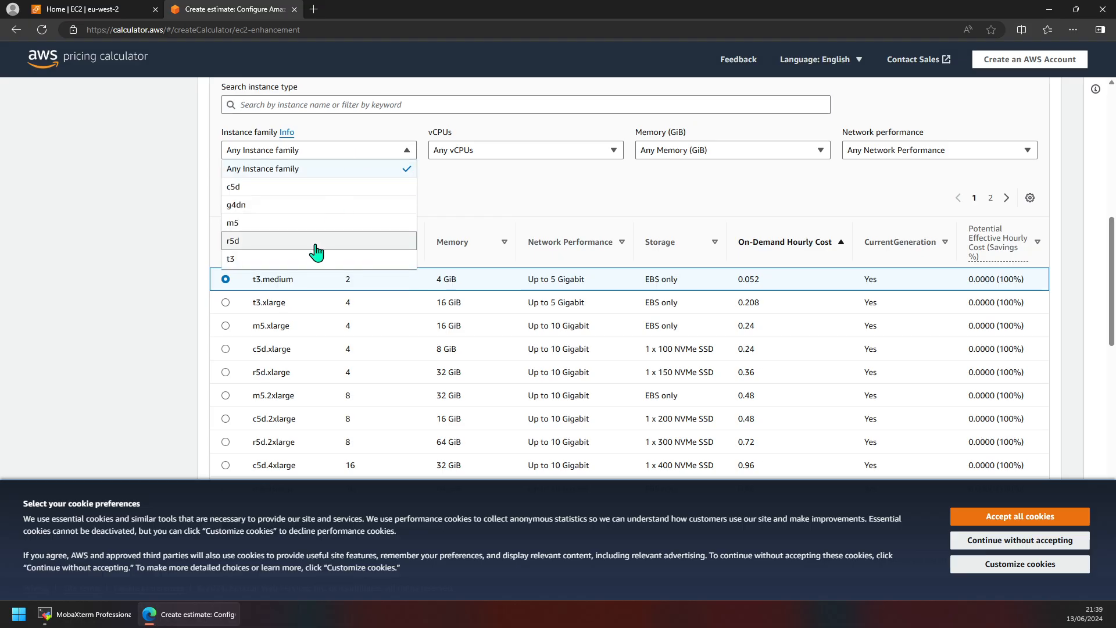
scroll(313, 259, up, 1)
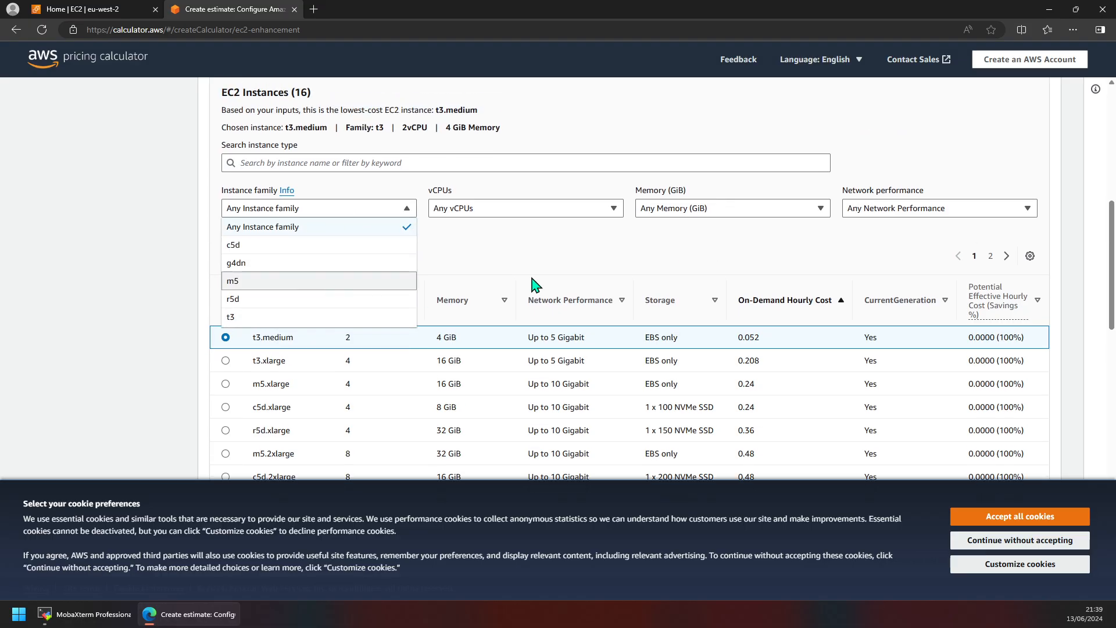
click(503, 242)
click(414, 167)
text(t2)
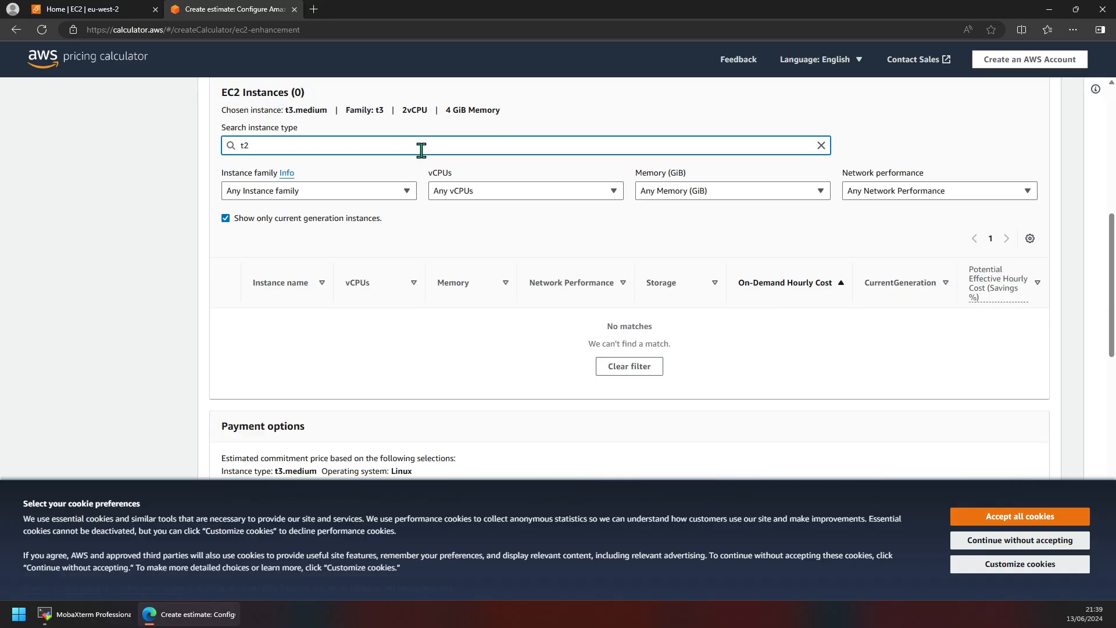
key(BackSpace)
key(BackSpace)
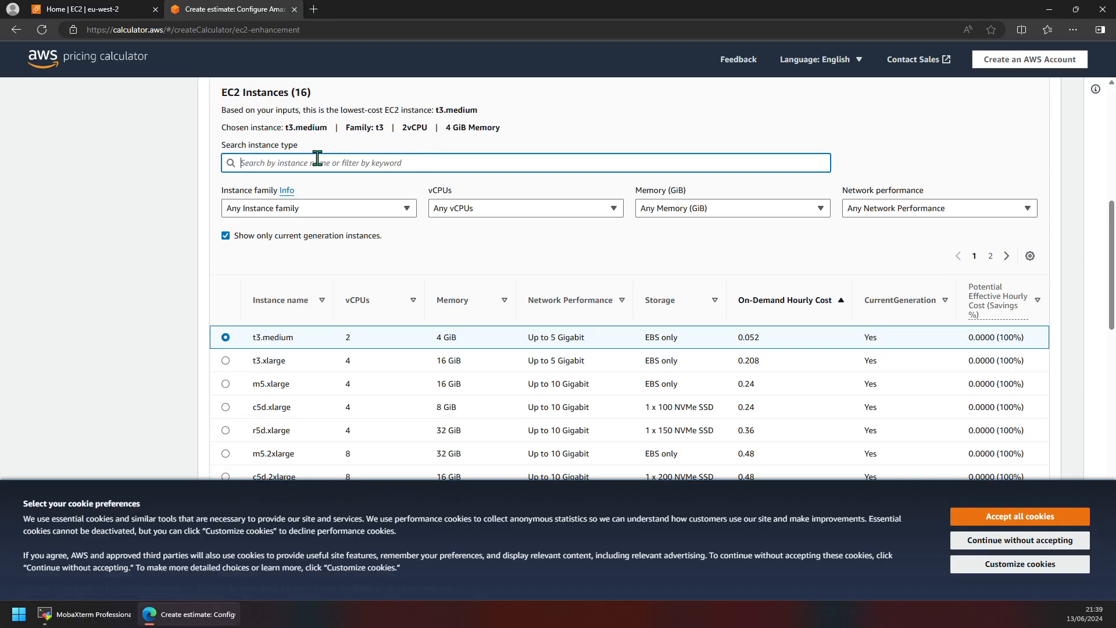
text(T)
key(BackSpace)
text(t2.)
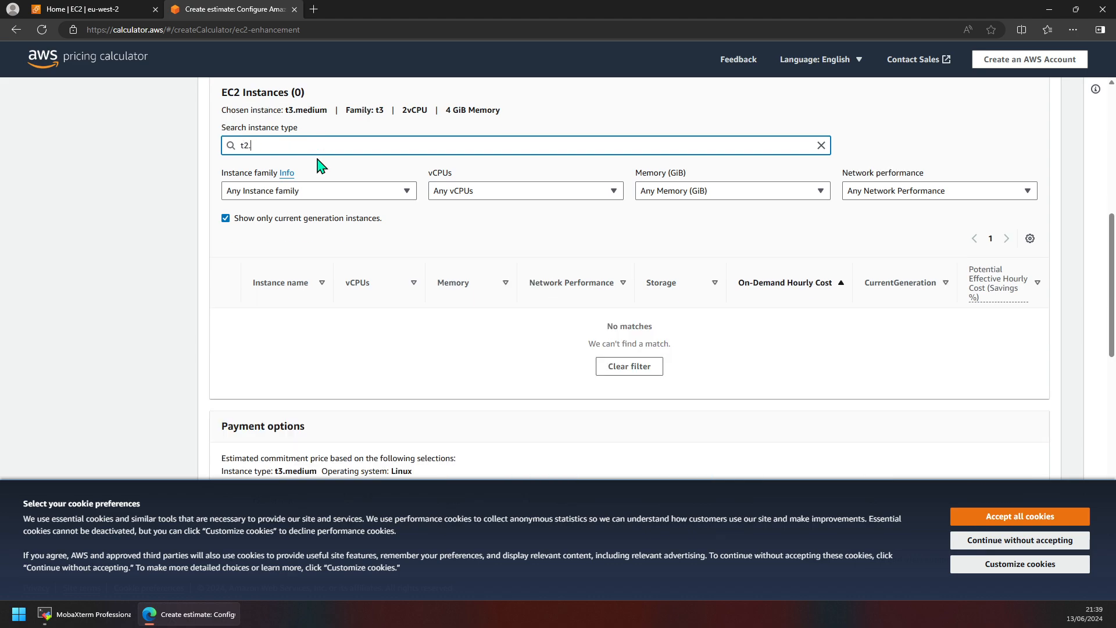
key(BackSpace)
key(BackSpace)
key(BackSpace)
scroll(427, 211, up, 3)
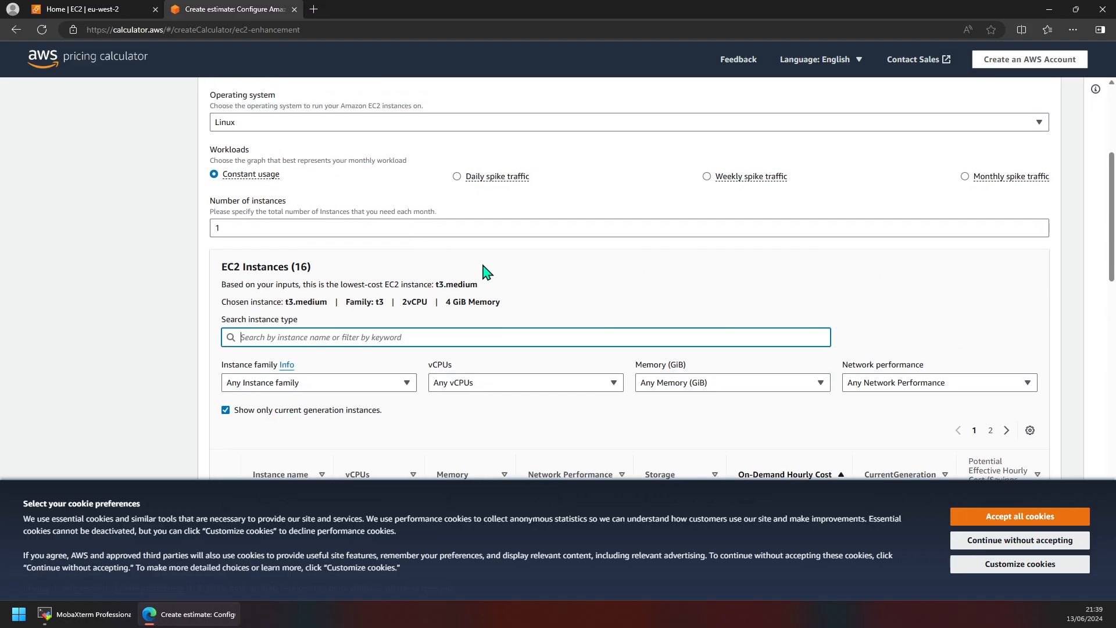
scroll(640, 252, up, 4)
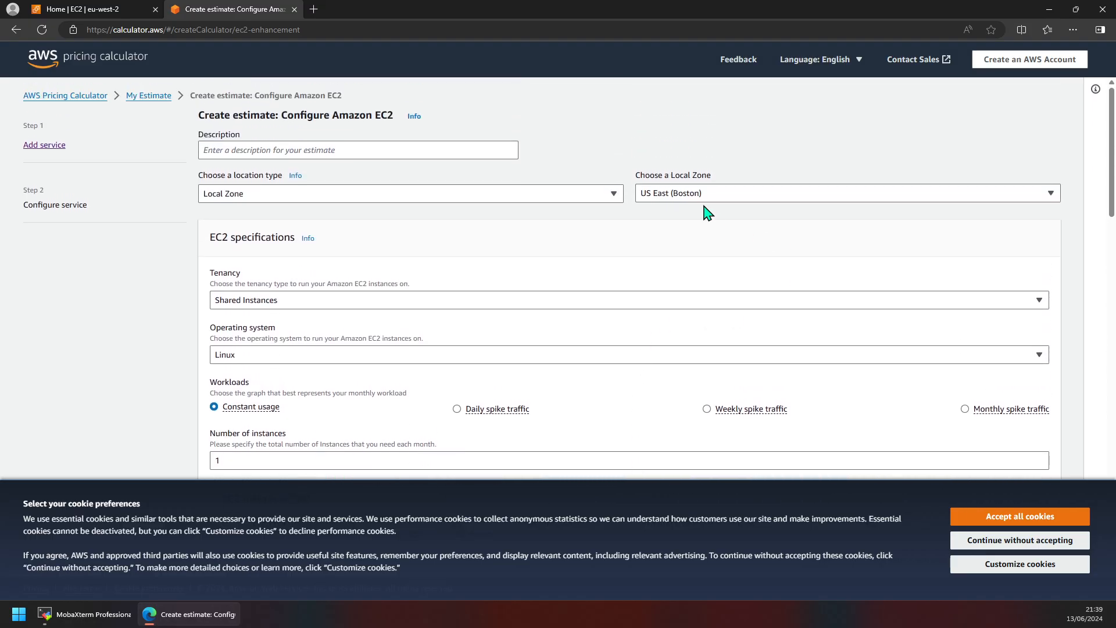
click(706, 197)
Step: Change the EC2 estimate's location type to Region and select Europe (London)
scroll(721, 372, down, 4)
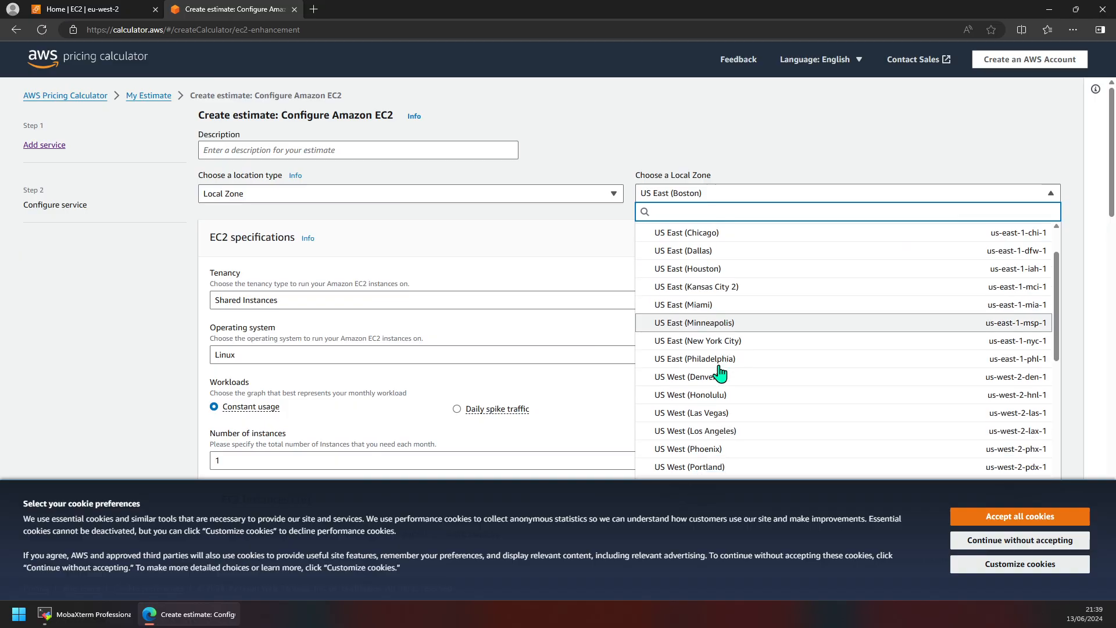
scroll(686, 370, up, 4)
click(529, 253)
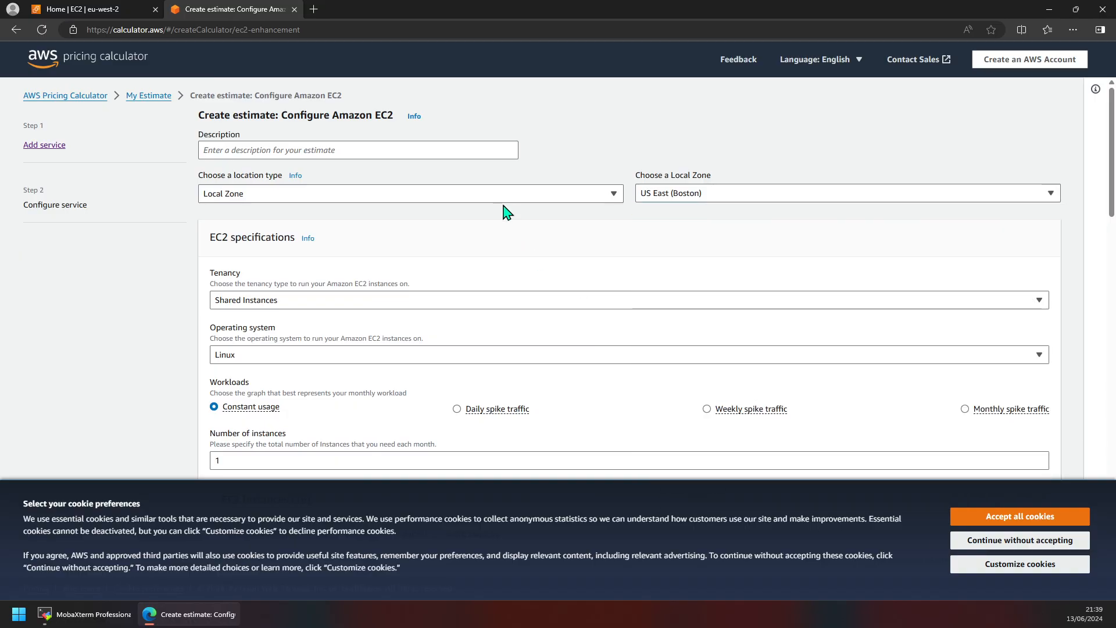
click(504, 197)
click(482, 216)
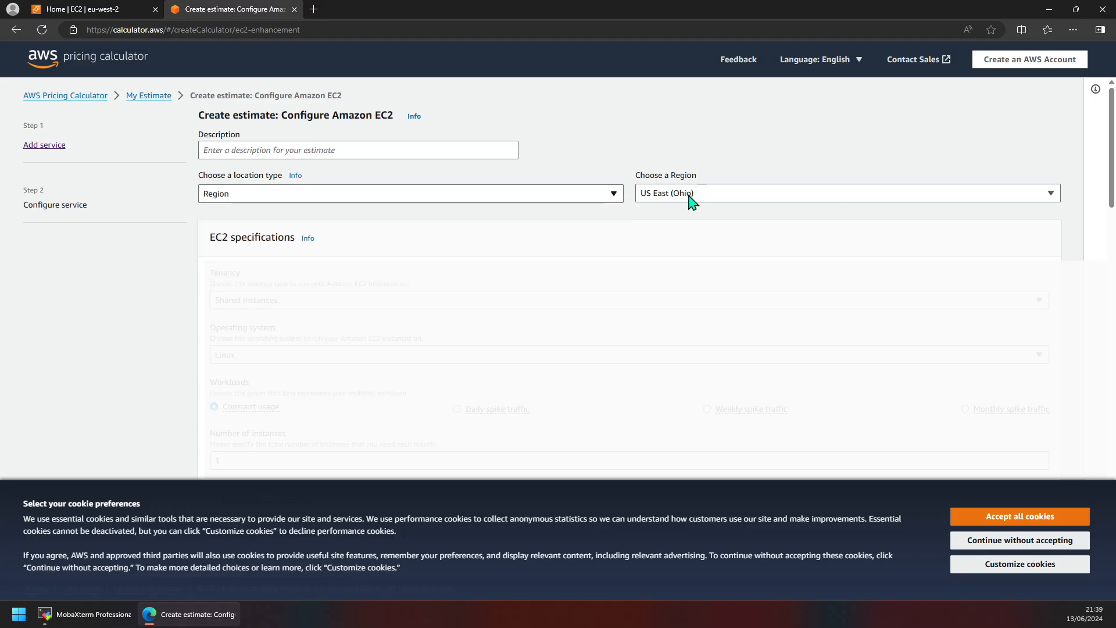
click(735, 198)
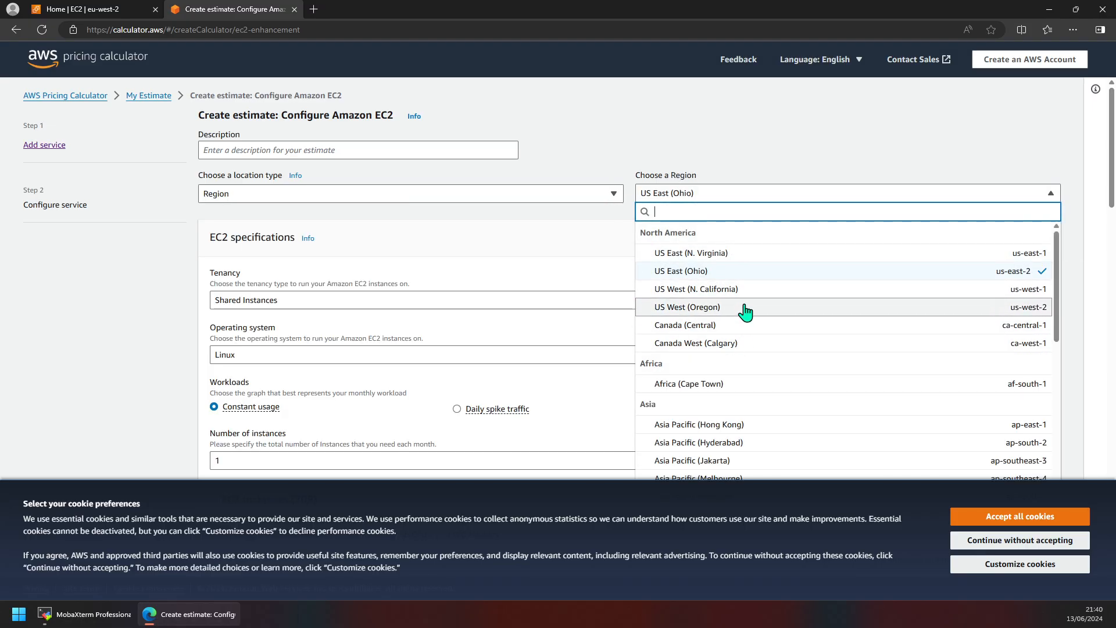
scroll(746, 331, down, 7)
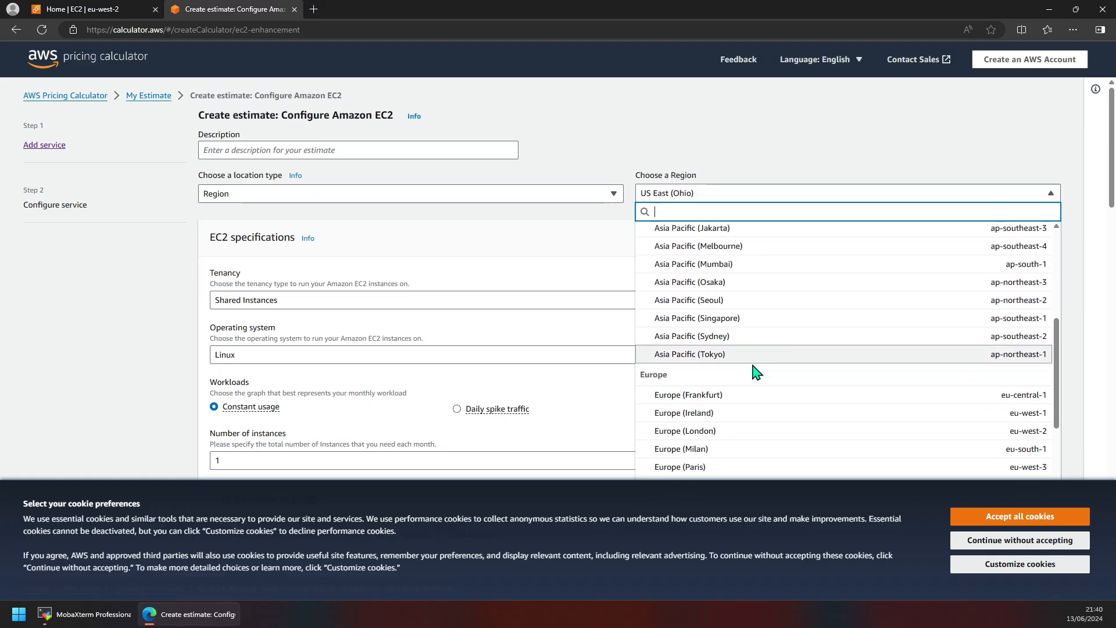
click(735, 270)
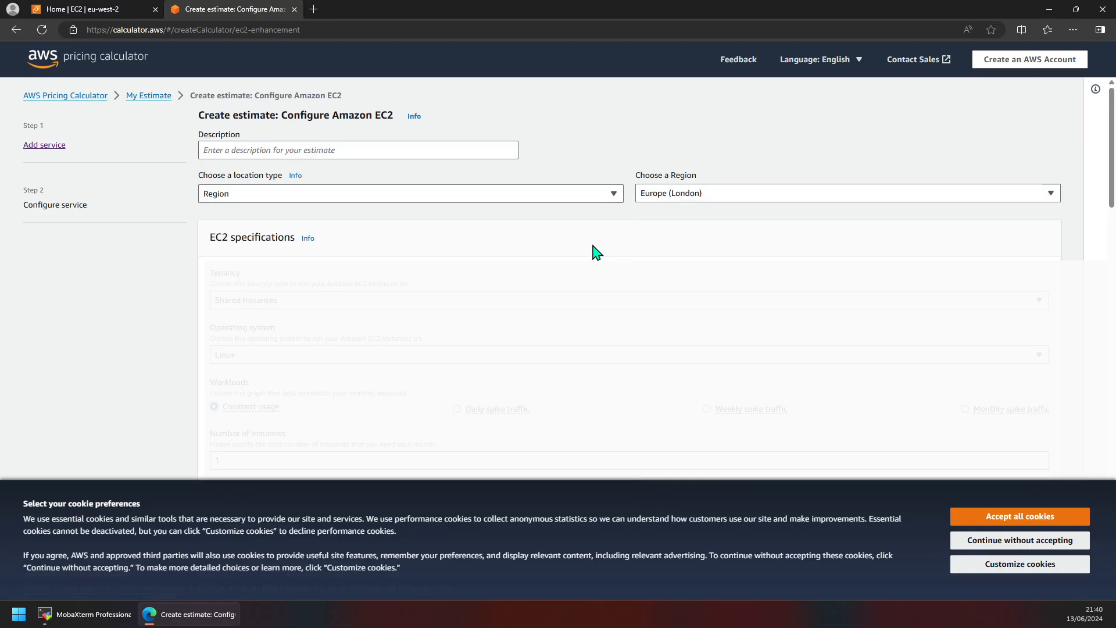
scroll(506, 230, down, 6)
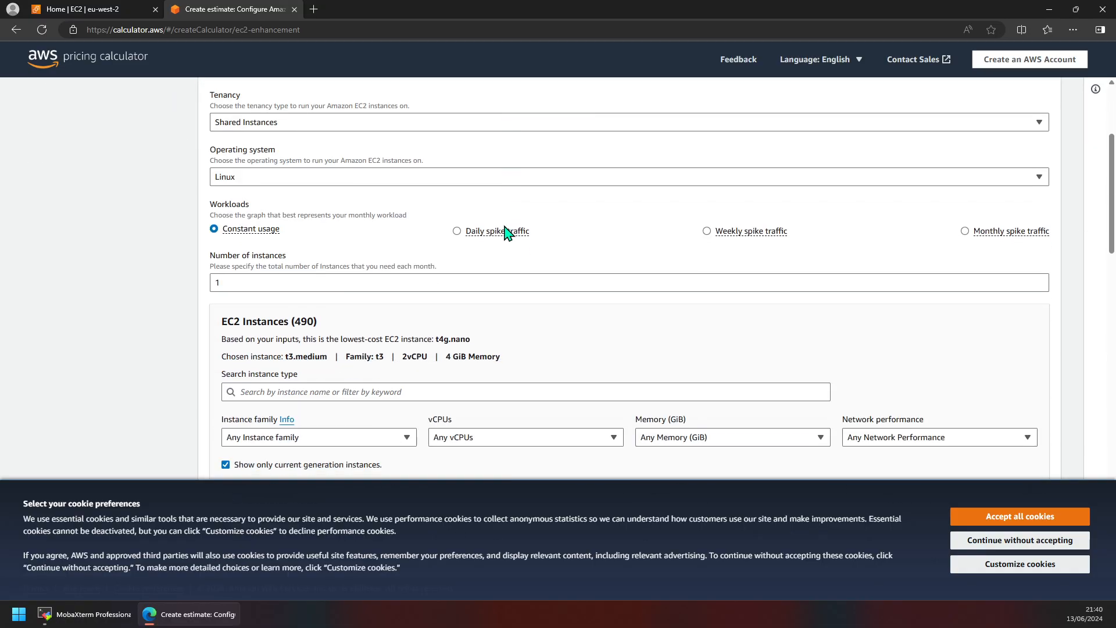
scroll(344, 271, down, 1)
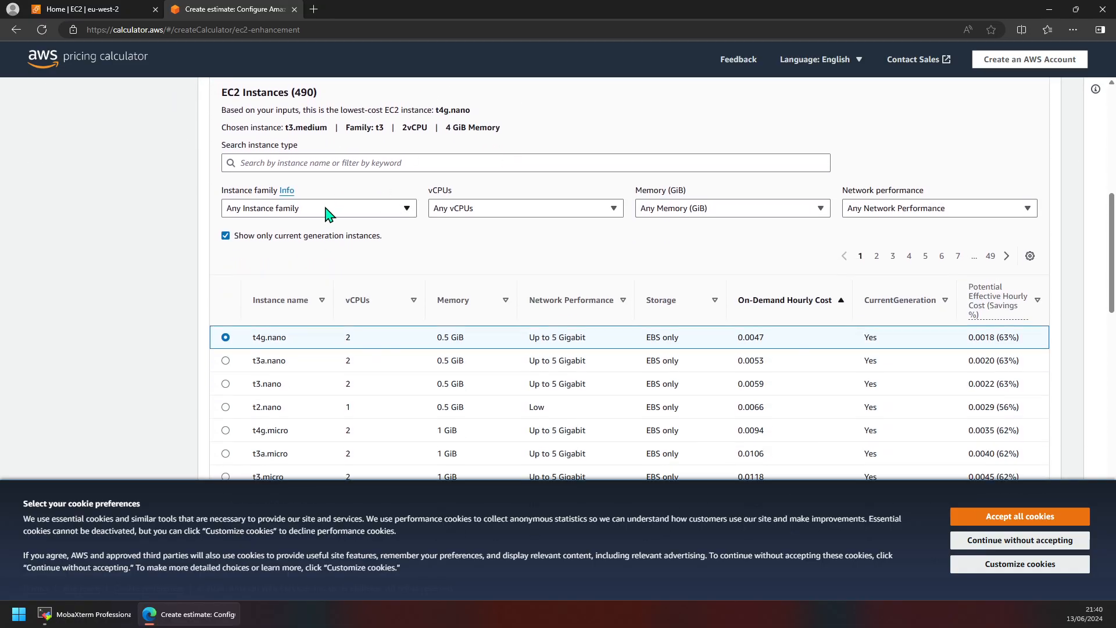
Step: Select the t2.medium instance type and switch the estimate to On-Demand pricing
click(347, 164)
text(t2)
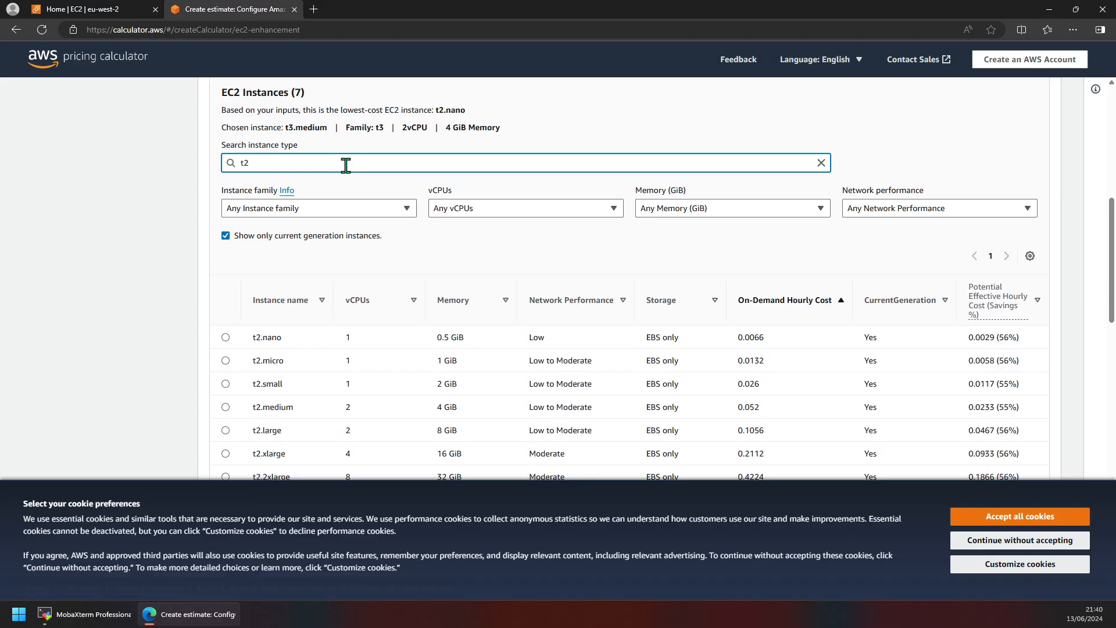
text(.m)
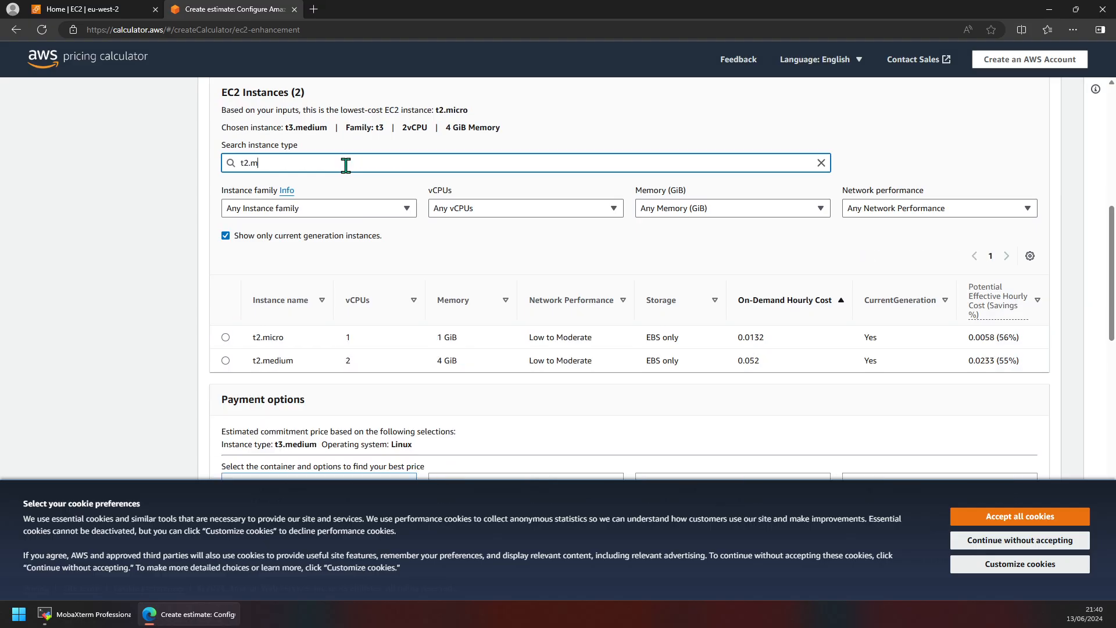
click(225, 360)
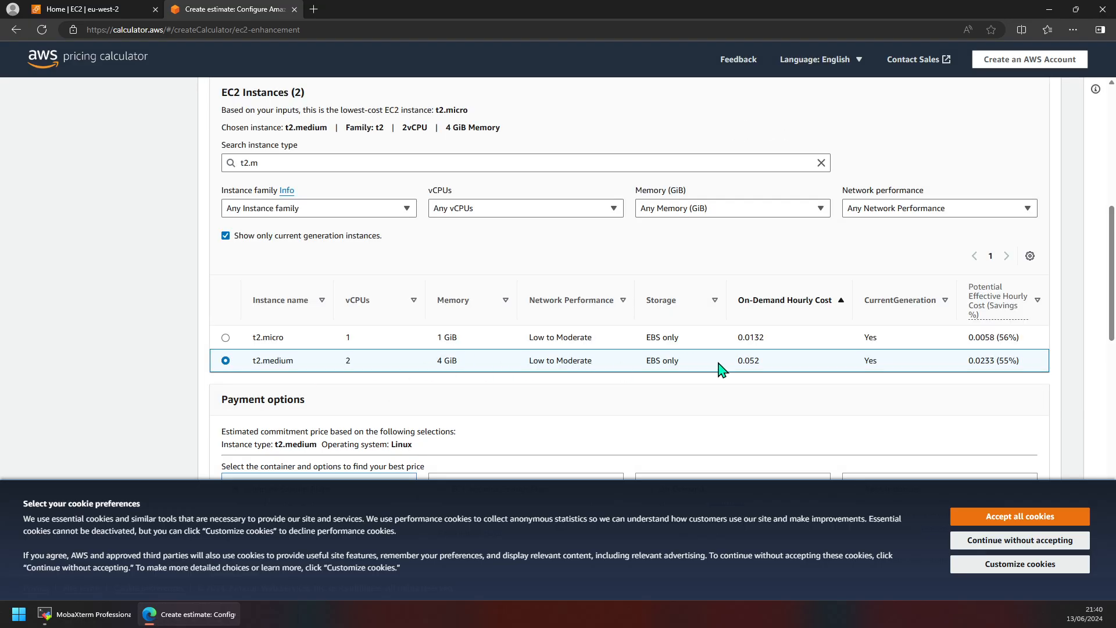
scroll(720, 369, down, 5)
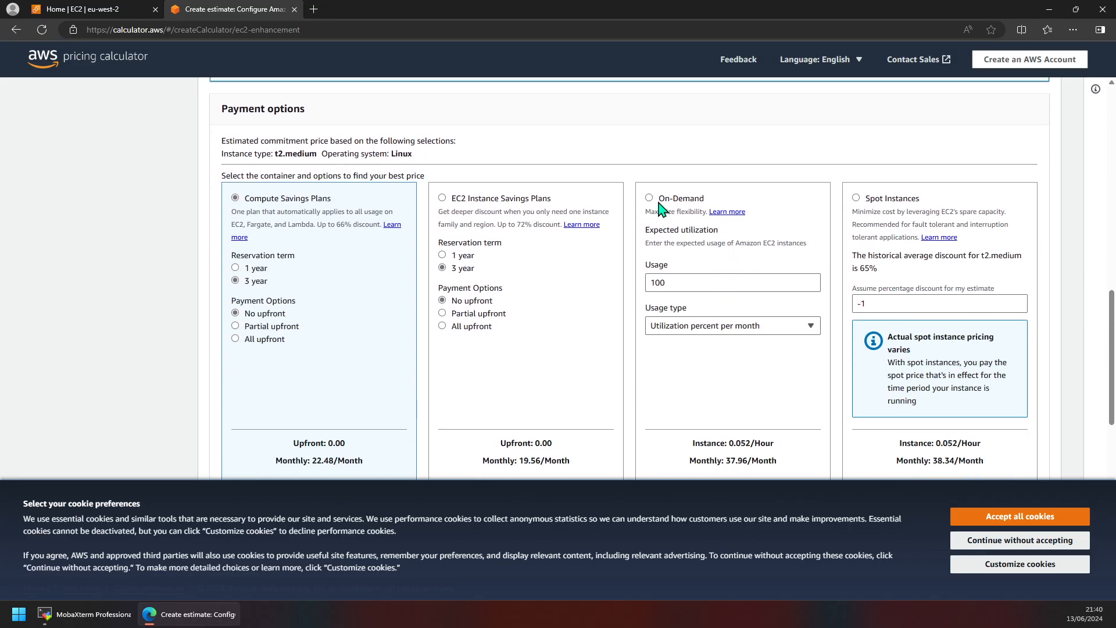
click(647, 198)
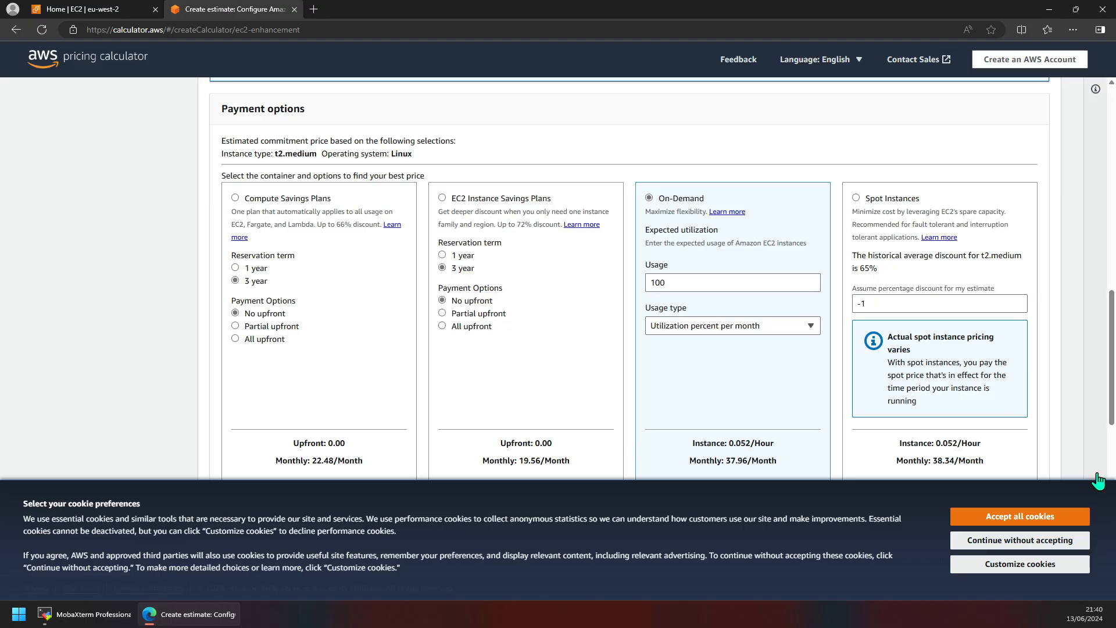
click(1018, 537)
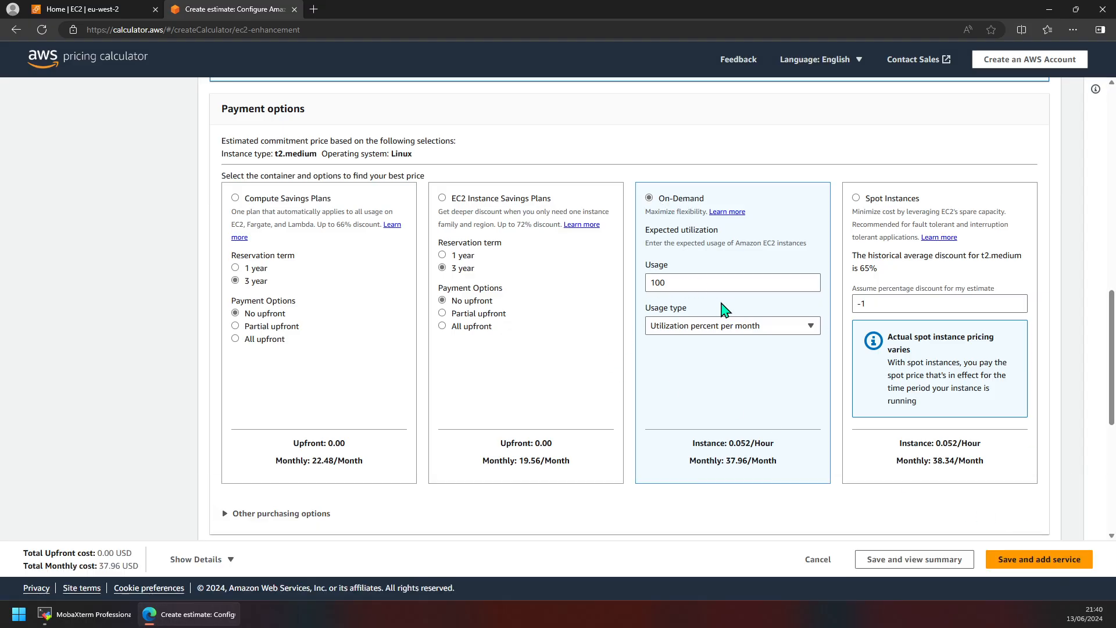
Step: Set On-Demand usage to 100 Hours / Month, giving about 5.20 USD monthly
click(665, 282)
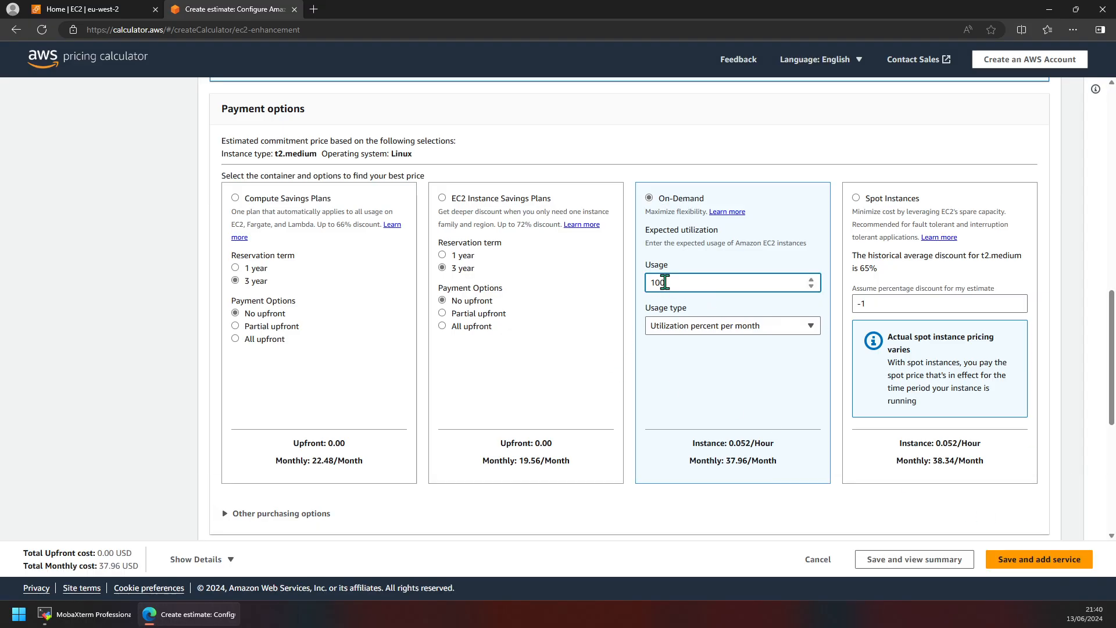
click(693, 330)
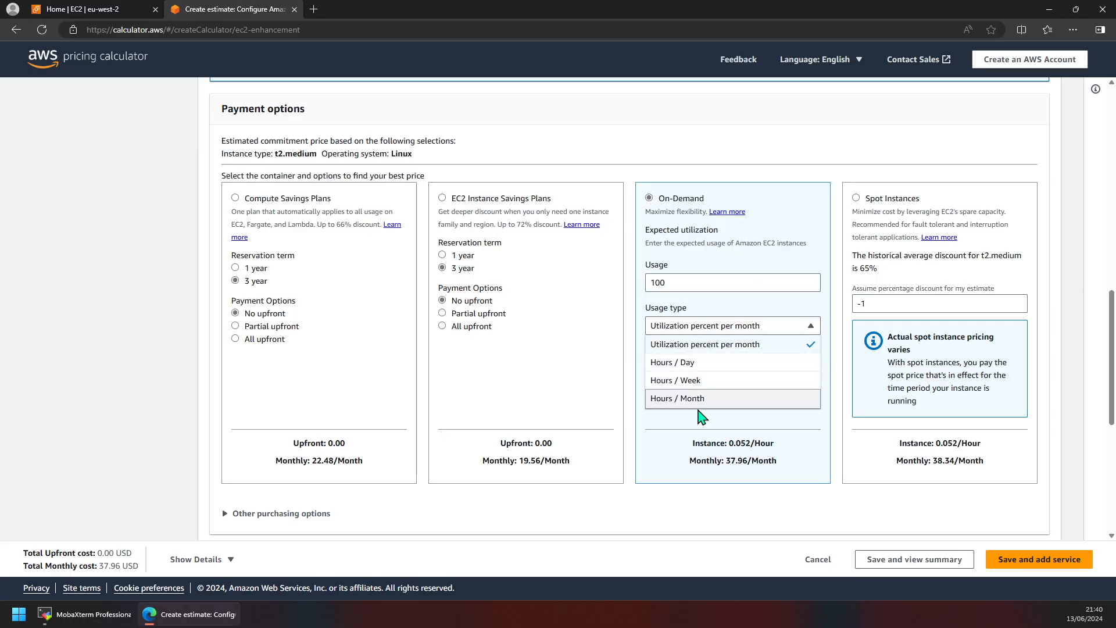
click(697, 401)
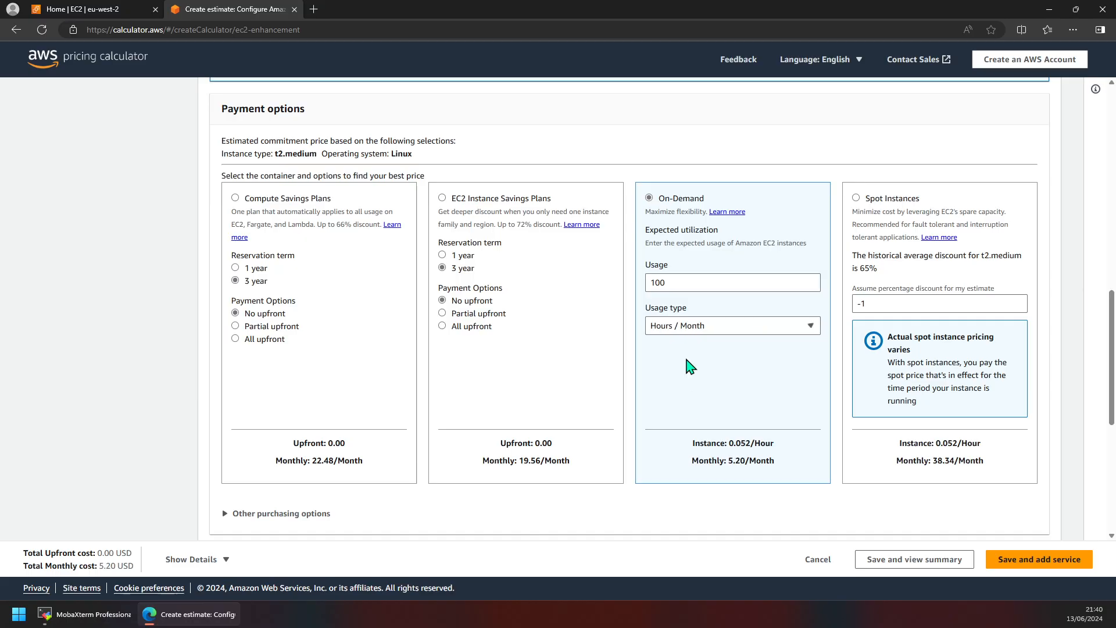
click(683, 279)
double_click(660, 283)
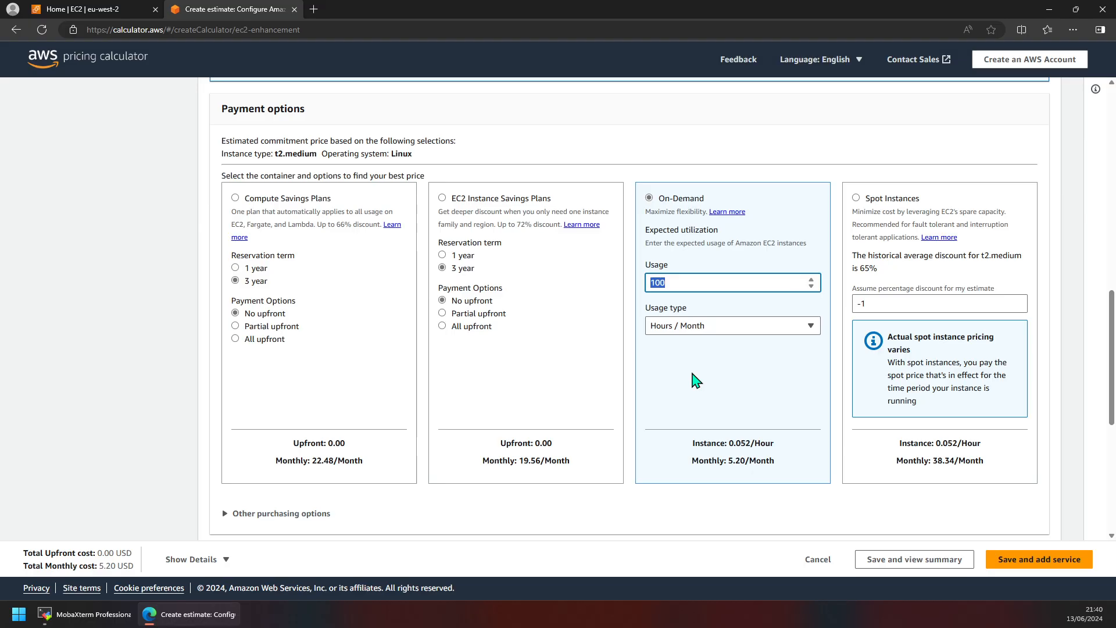
scroll(695, 375, down, 2)
scroll(719, 382, up, 1)
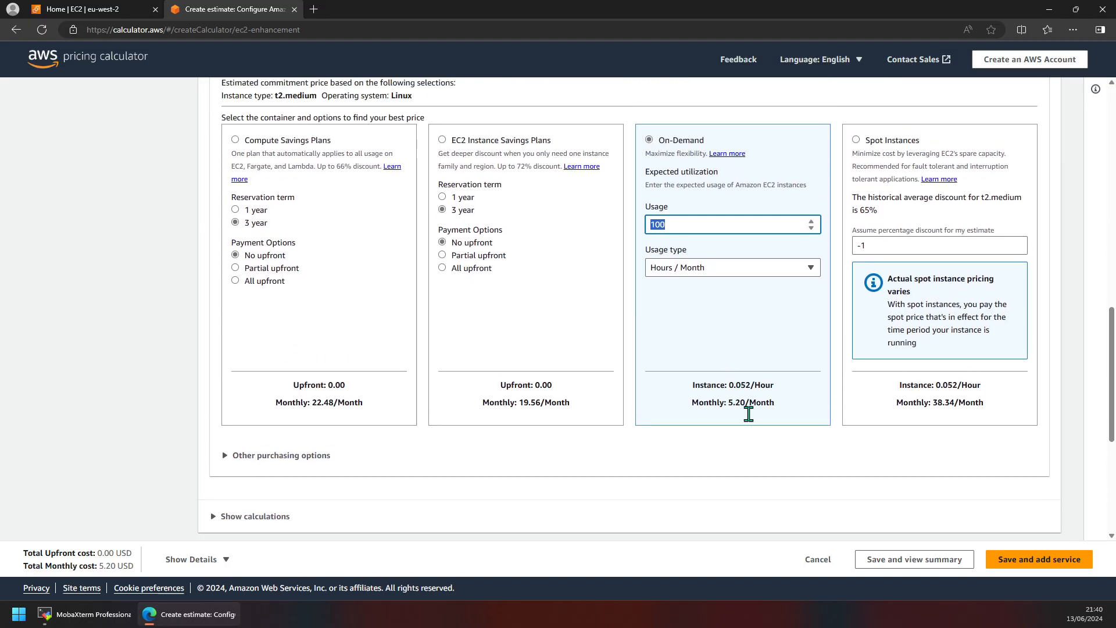
drag(733, 402, 764, 404)
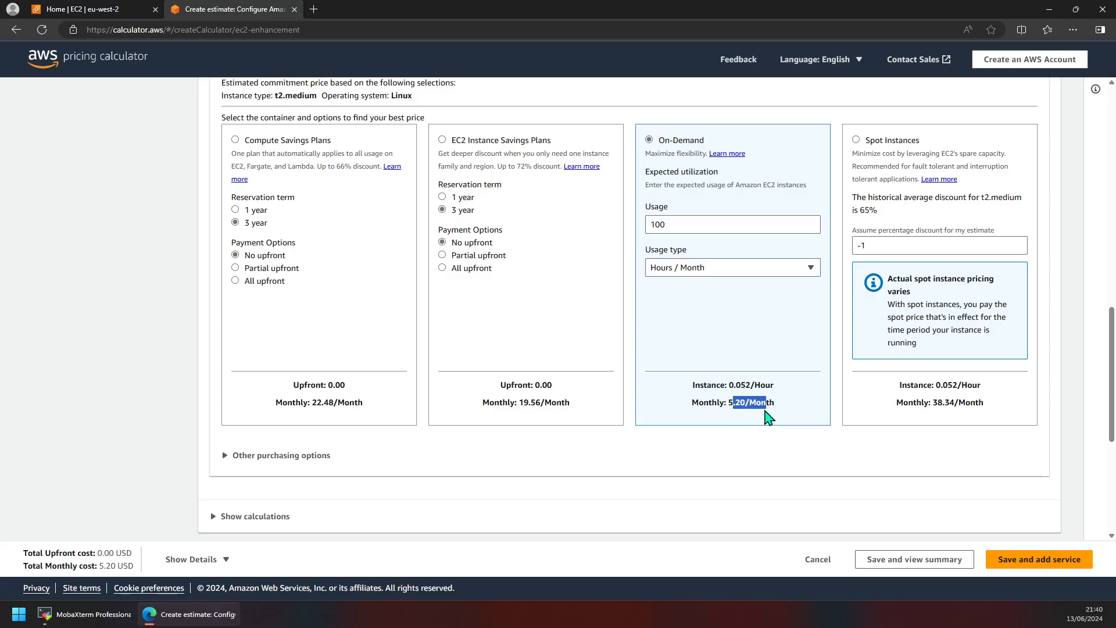
scroll(766, 416, down, 5)
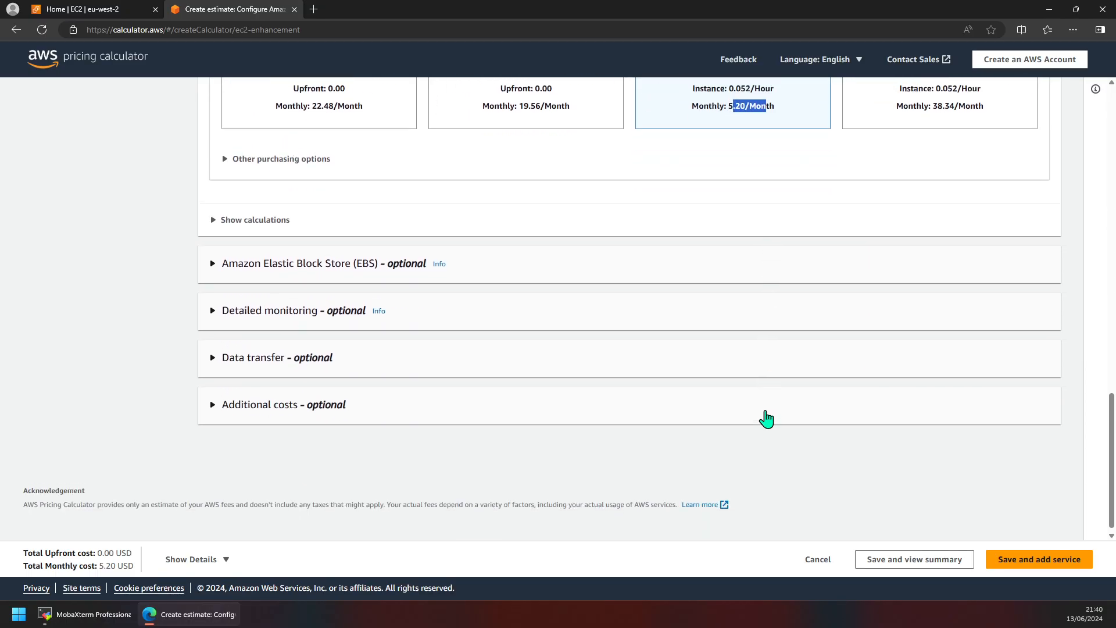
scroll(766, 416, up, 6)
click(722, 317)
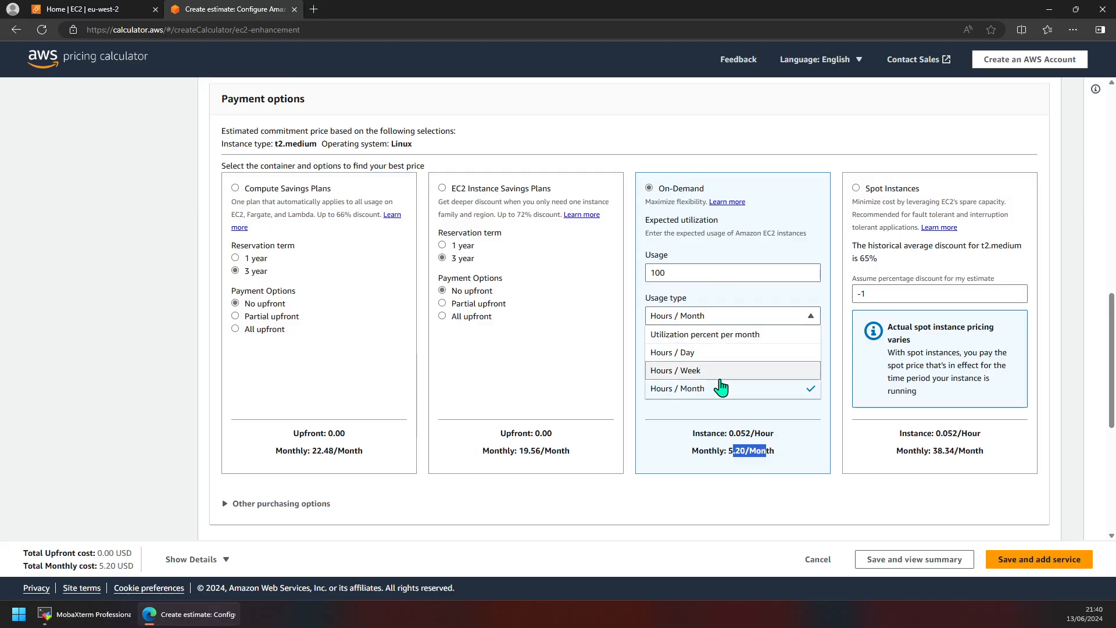
click(696, 275)
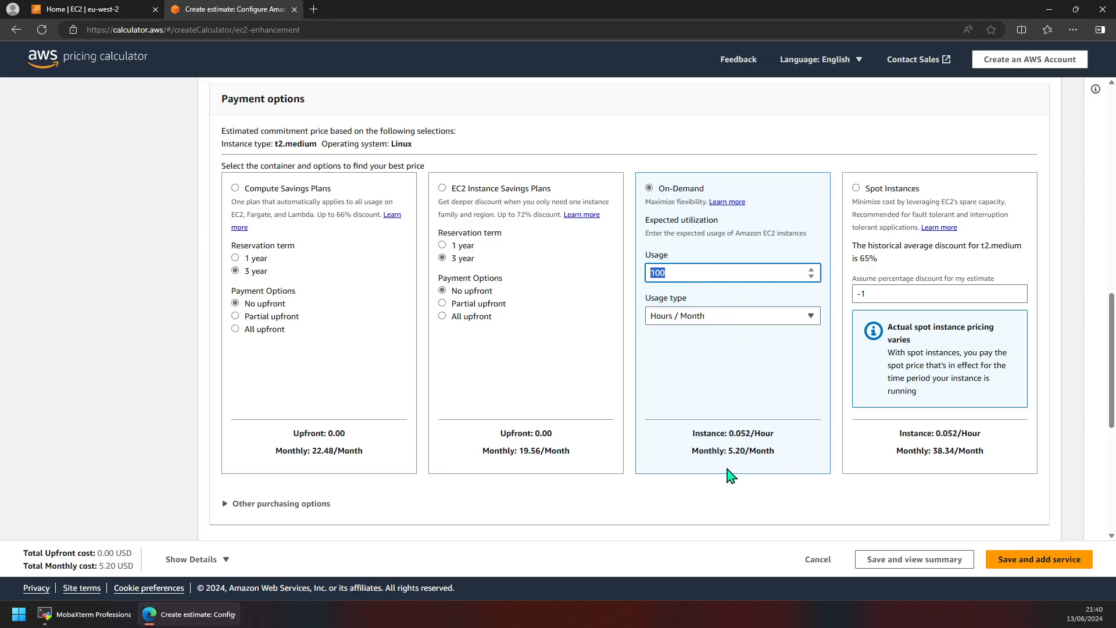
scroll(735, 407, up, 12)
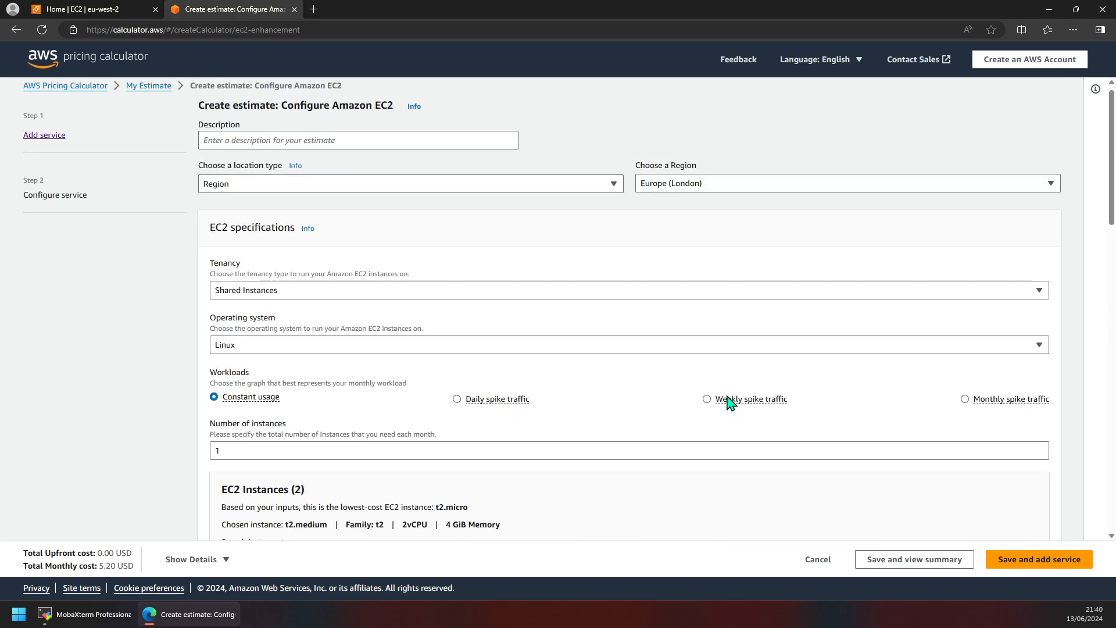
Step: Change the estimate's region to US East (N. Virginia)
scroll(731, 402, down, 12)
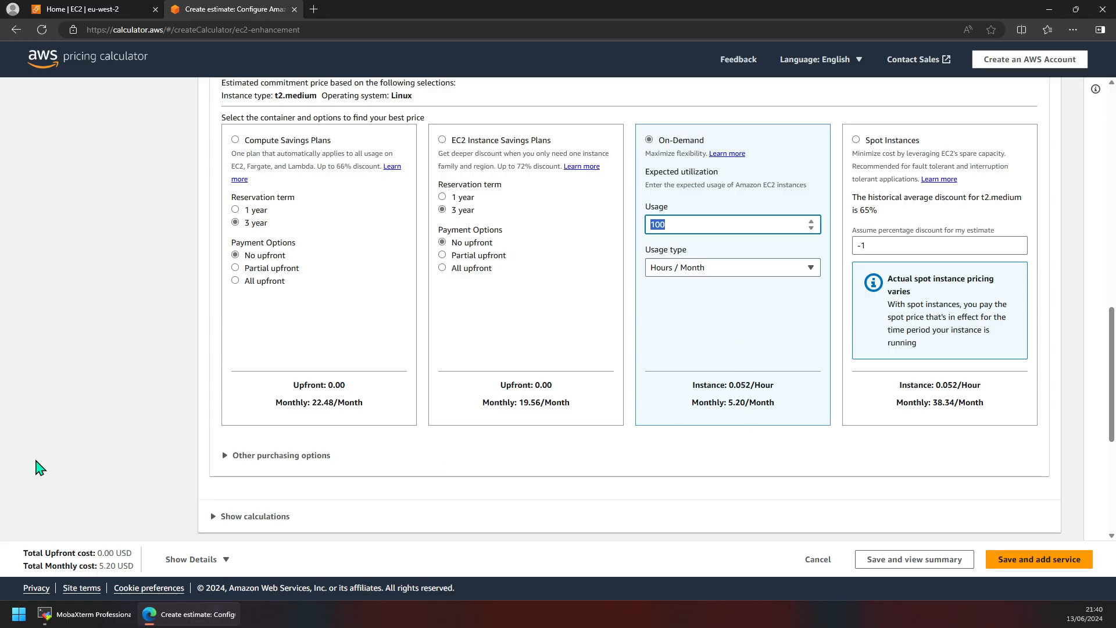
scroll(575, 308, up, 8)
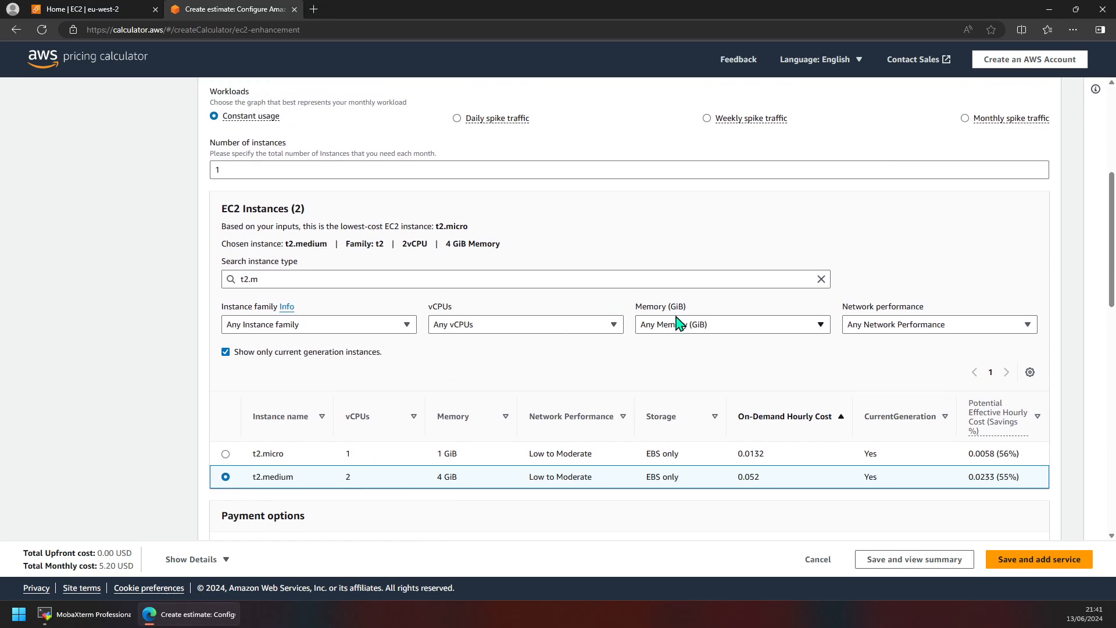
scroll(726, 314, up, 1)
scroll(874, 388, down, 1)
scroll(830, 405, up, 4)
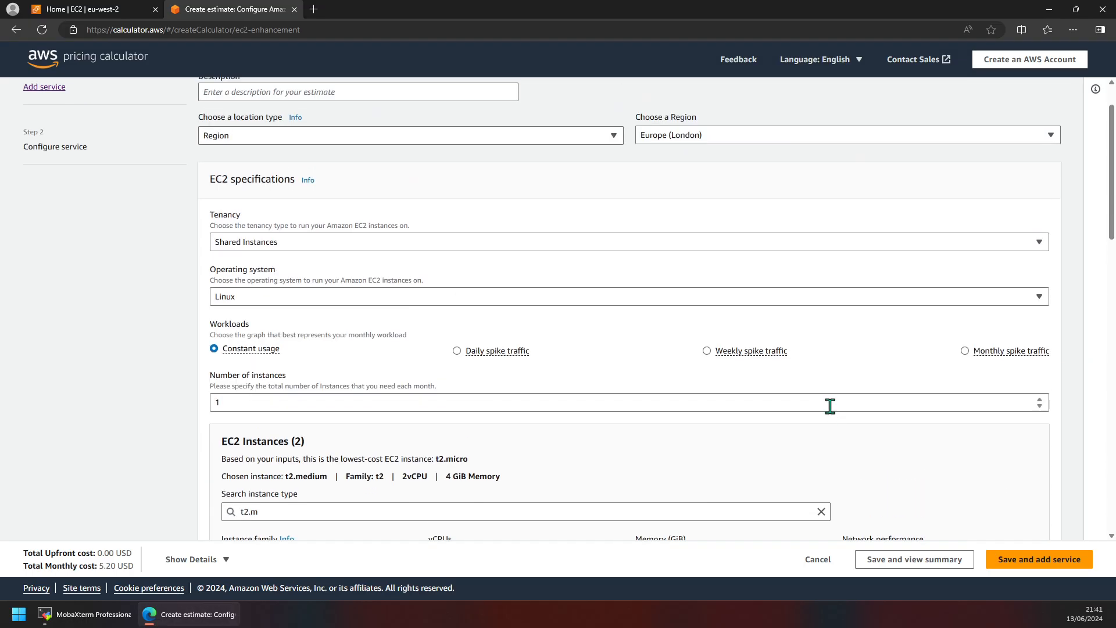
scroll(829, 406, up, 1)
click(757, 195)
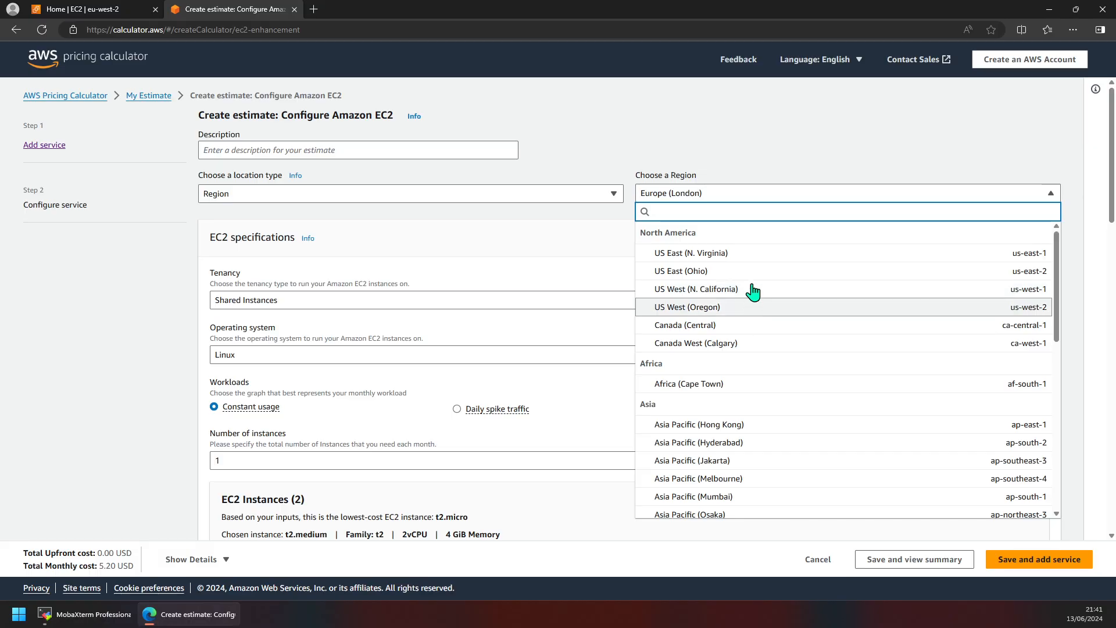
click(754, 254)
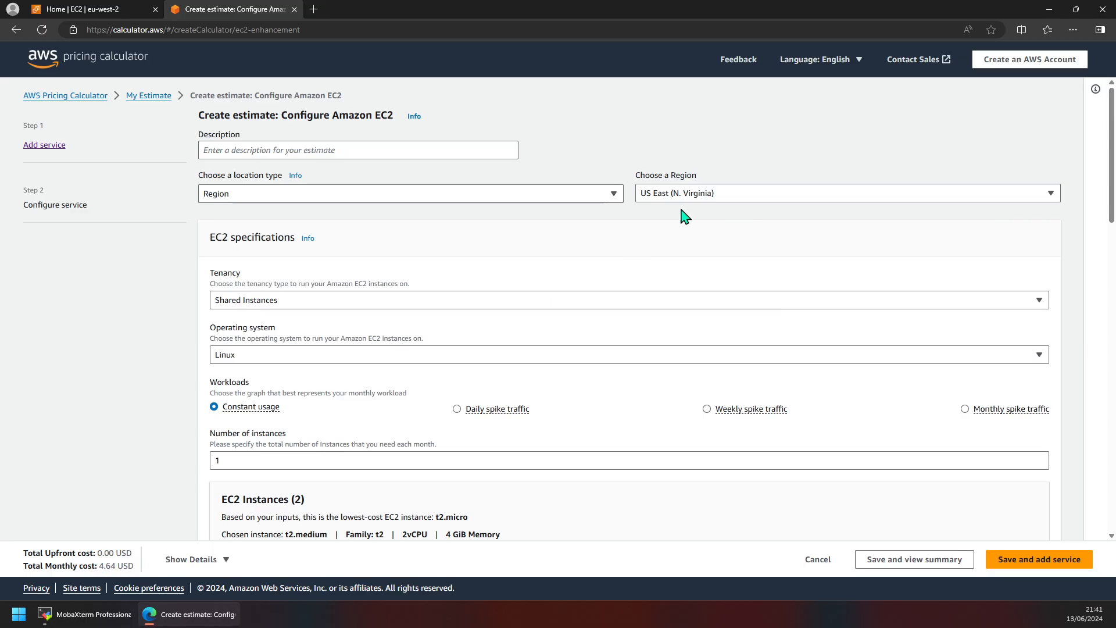
Step: Change the estimate's region to Asia Pacific (Mumbai)
click(694, 194)
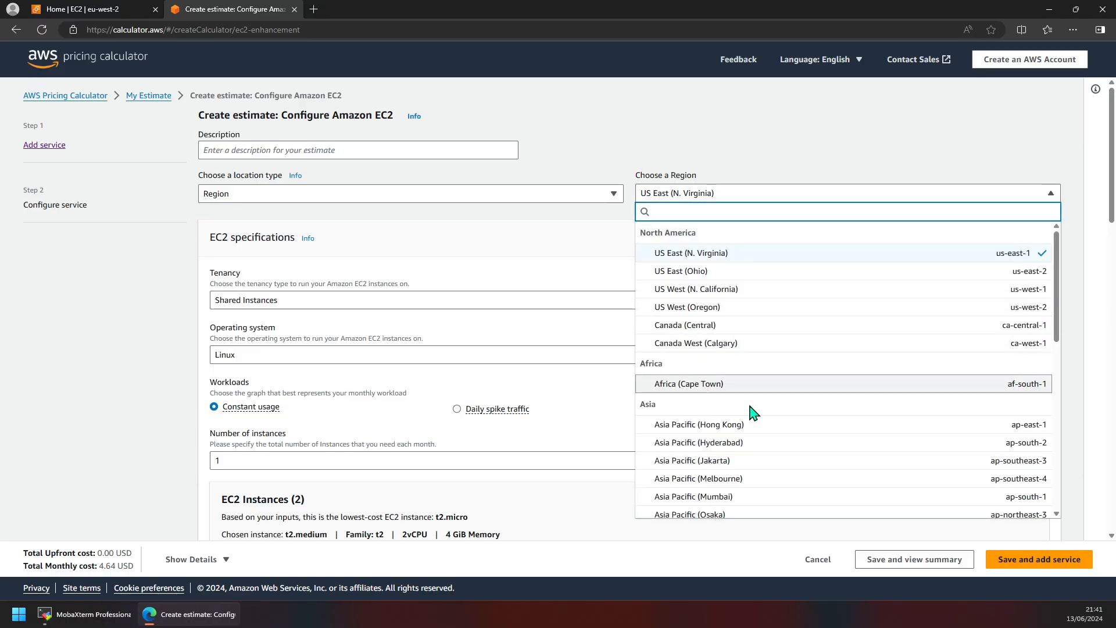
scroll(758, 410, down, 2)
scroll(757, 412, up, 2)
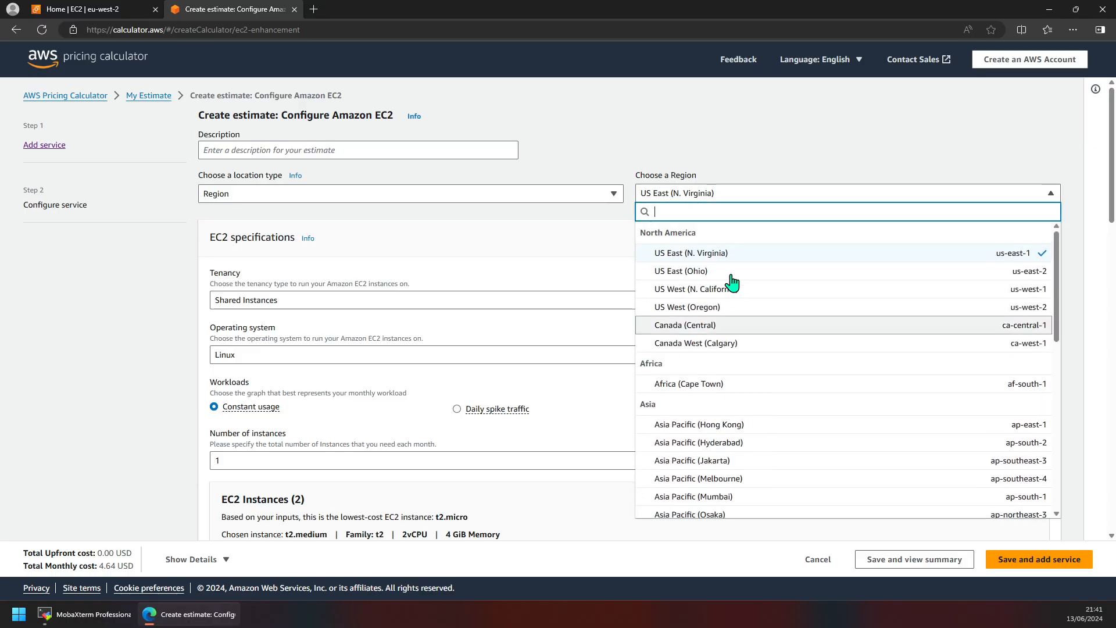
scroll(755, 399, down, 3)
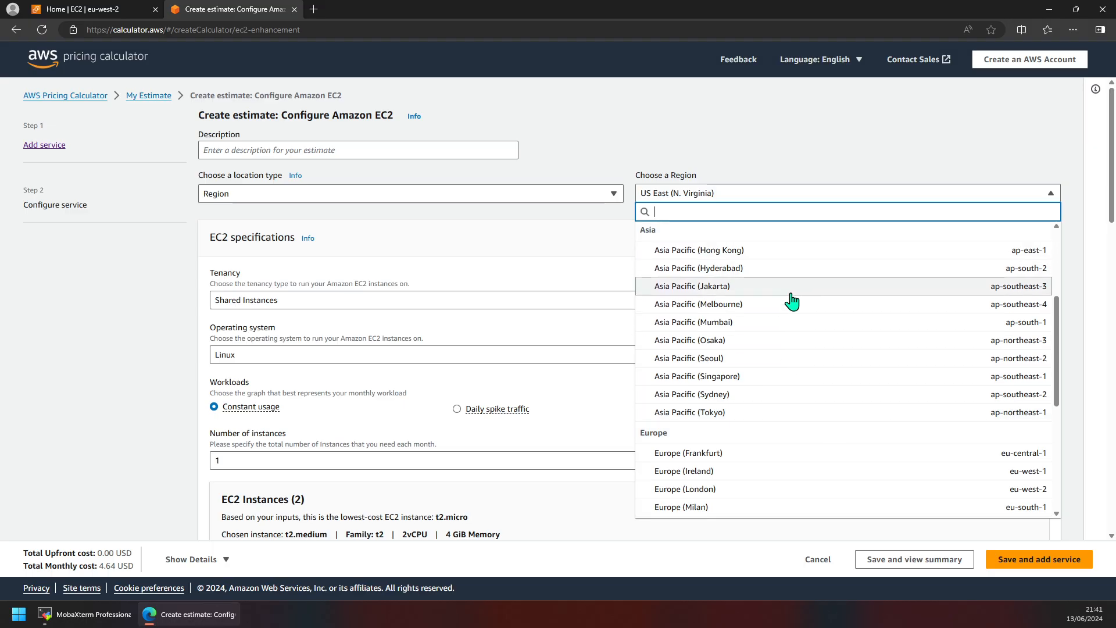
scroll(772, 399, up, 1)
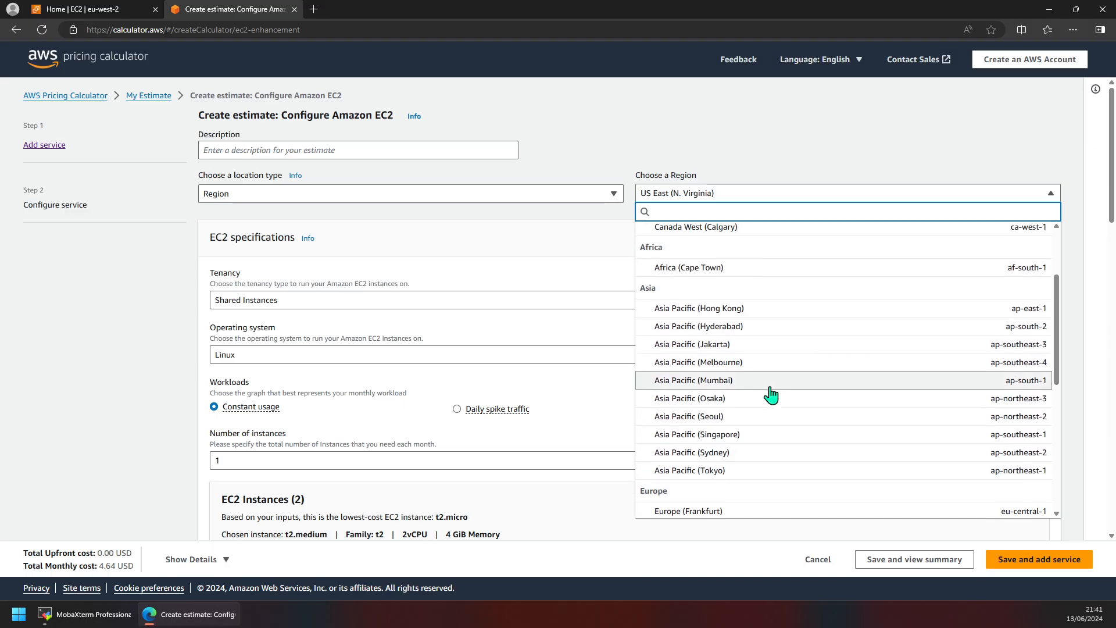
click(770, 392)
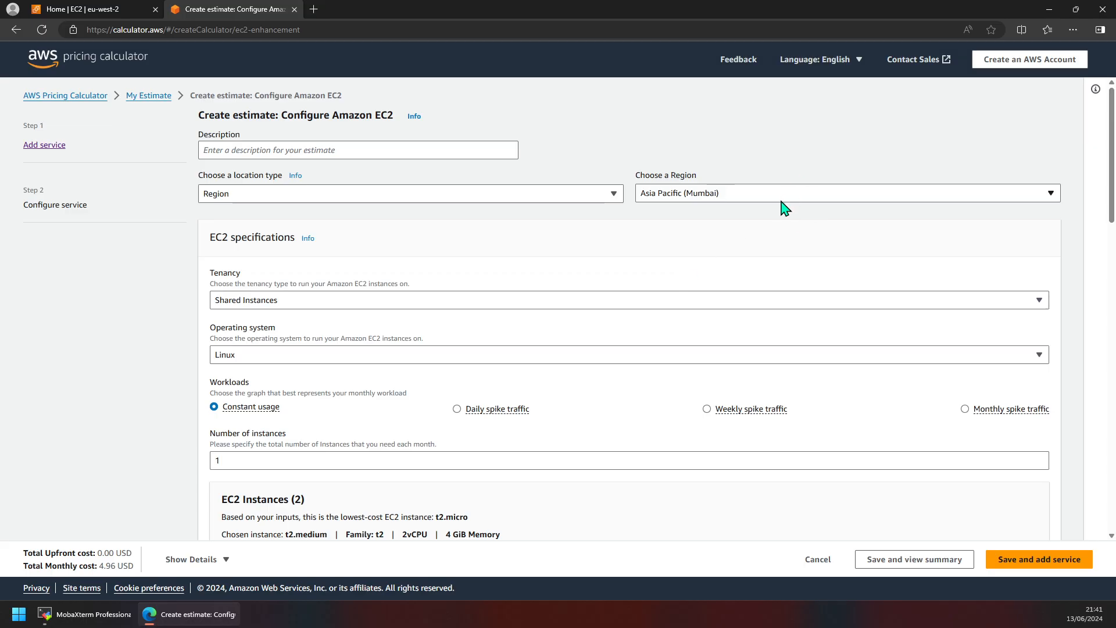
scroll(777, 272, down, 7)
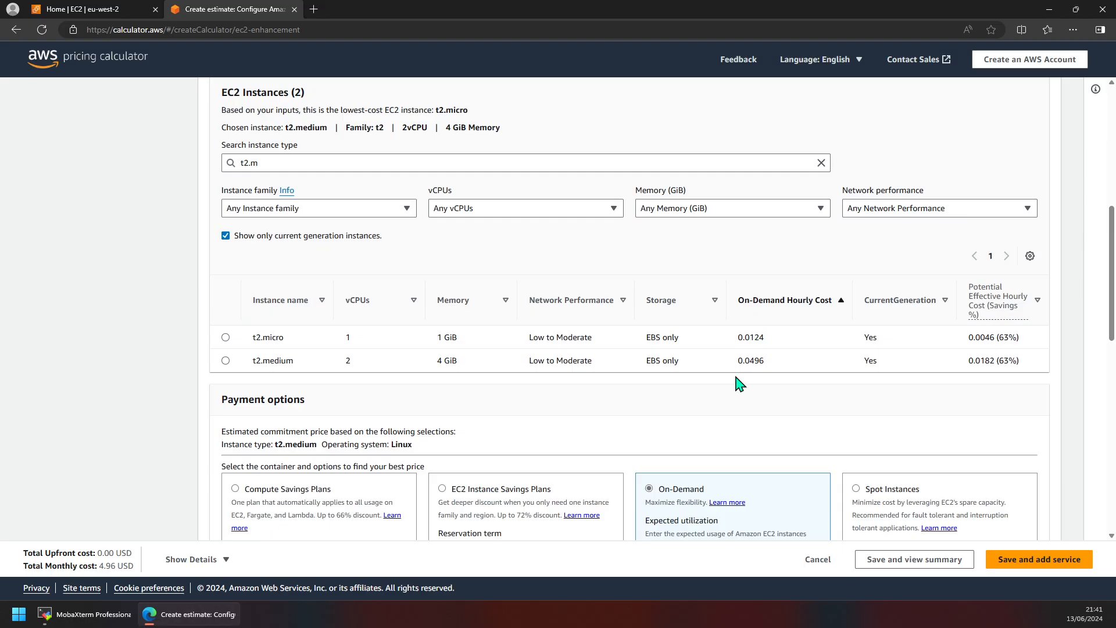
Step: Reselect t2.medium, check the 4.96 USD monthly price, and close the estimate tab
click(226, 361)
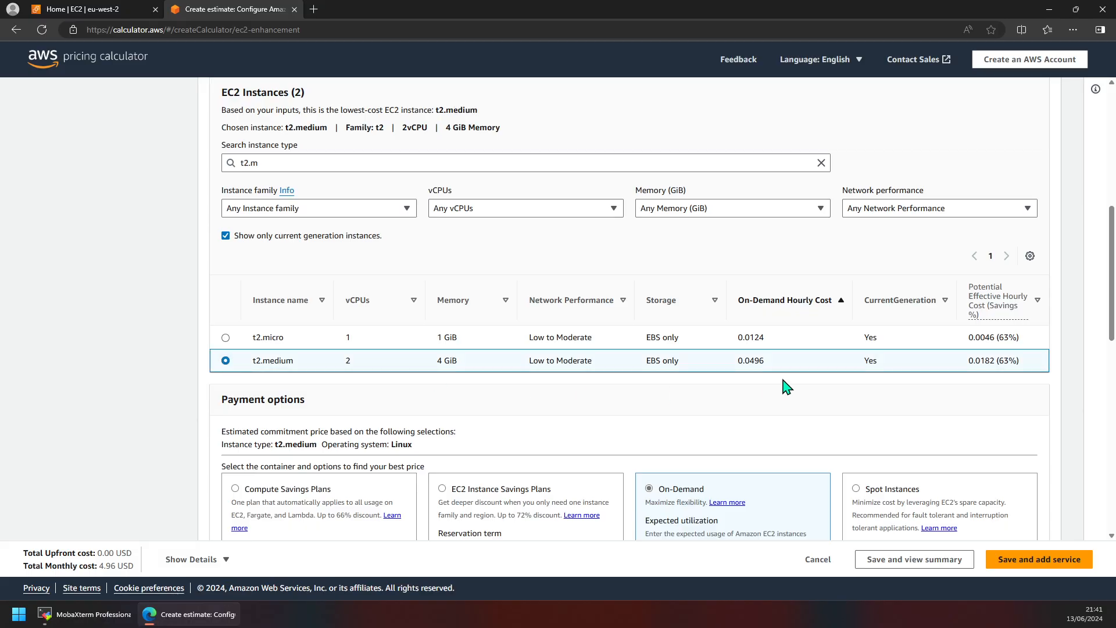
scroll(785, 386, down, 4)
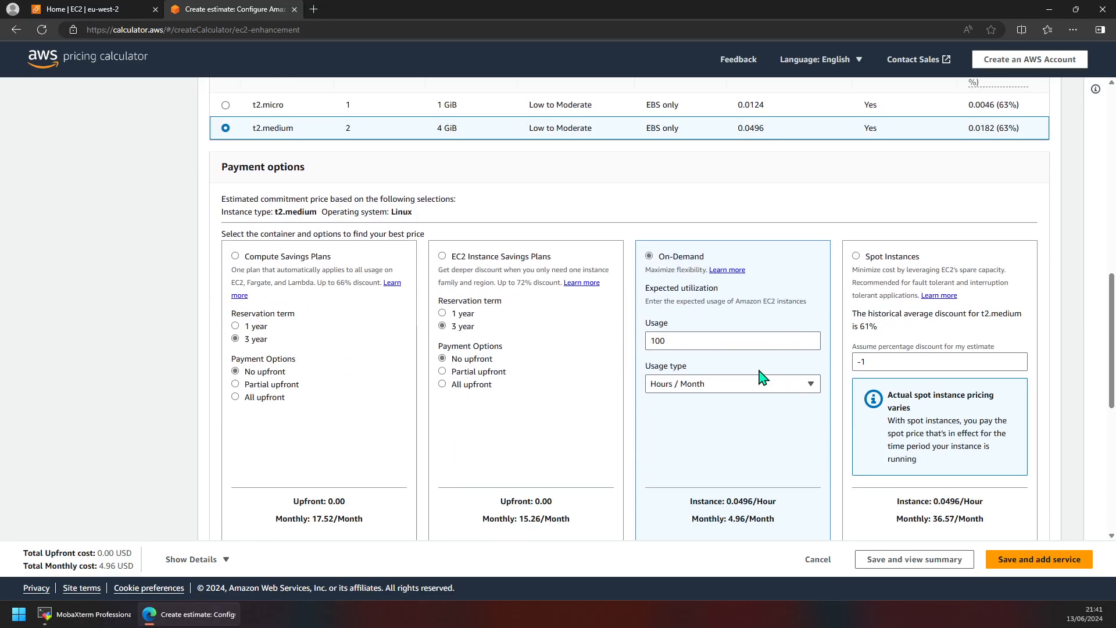
scroll(742, 400, down, 1)
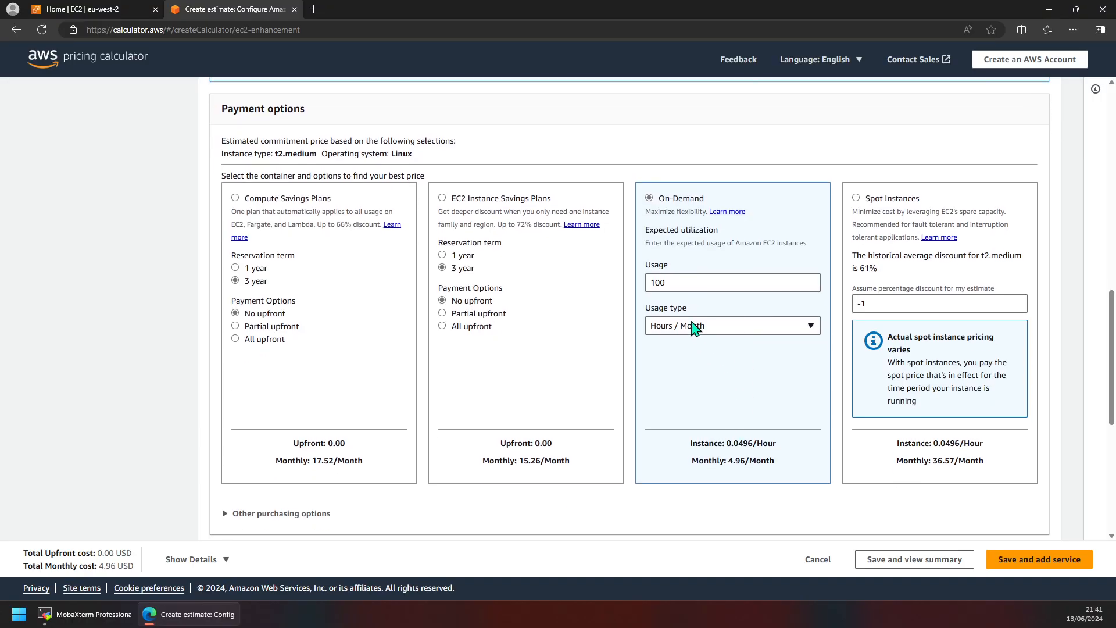
scroll(734, 334, up, 15)
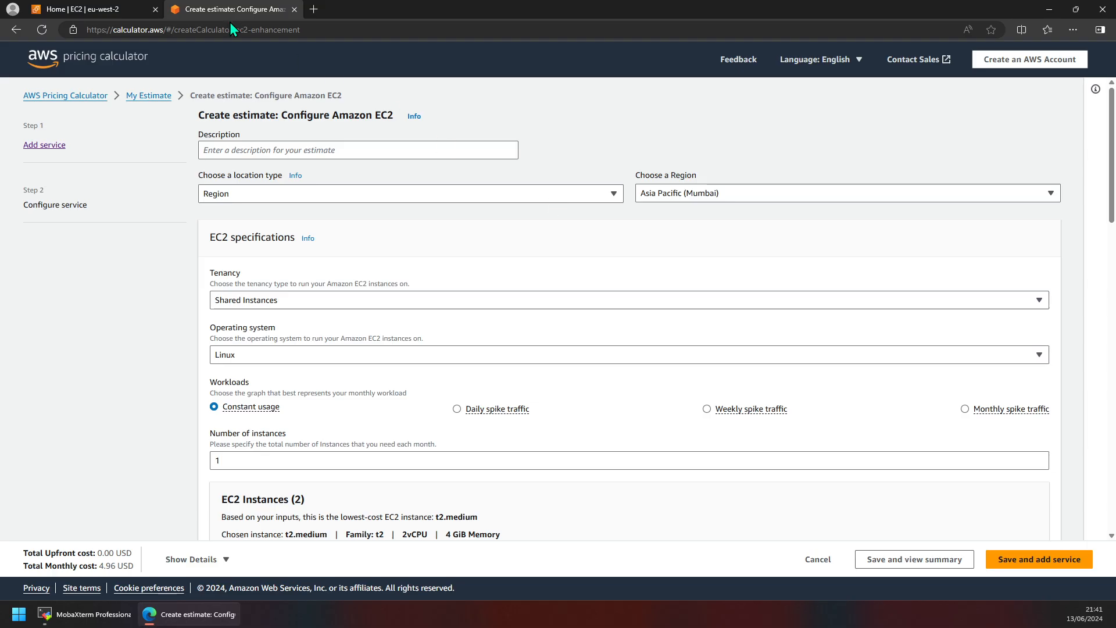
middle_click(235, 17)
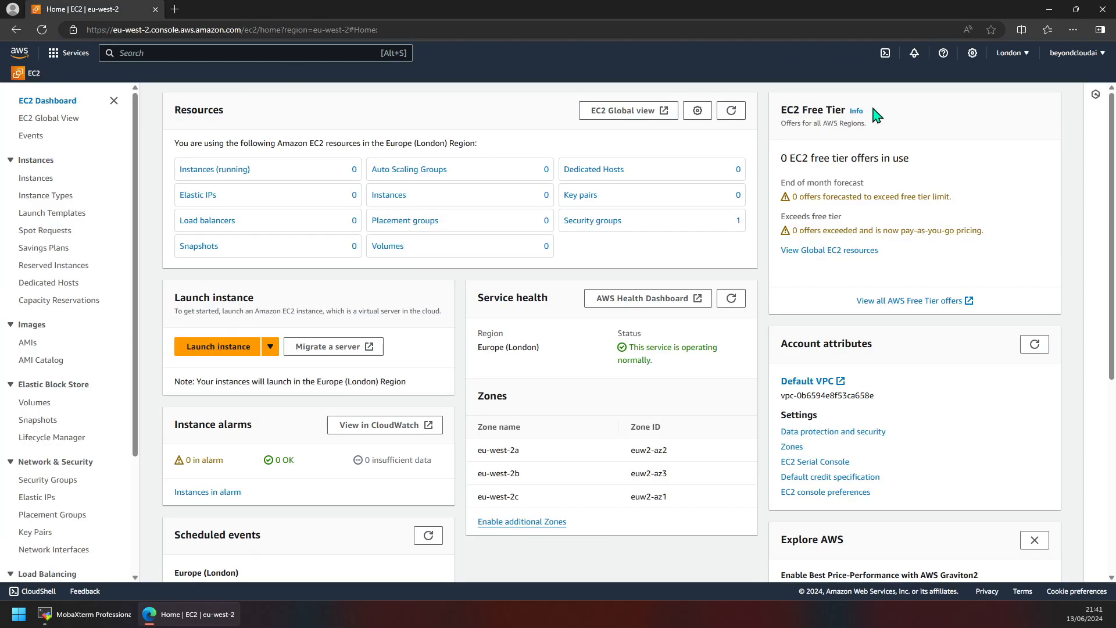
Step: Switch the console region to US East (N. Virginia) and review the dashboard
click(1024, 53)
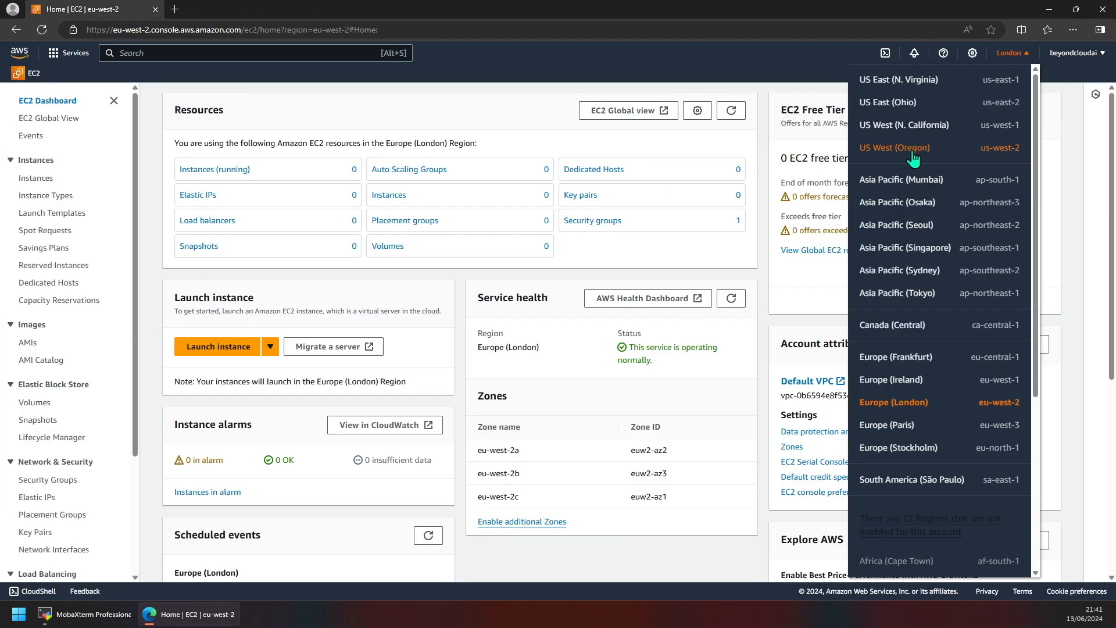
click(916, 79)
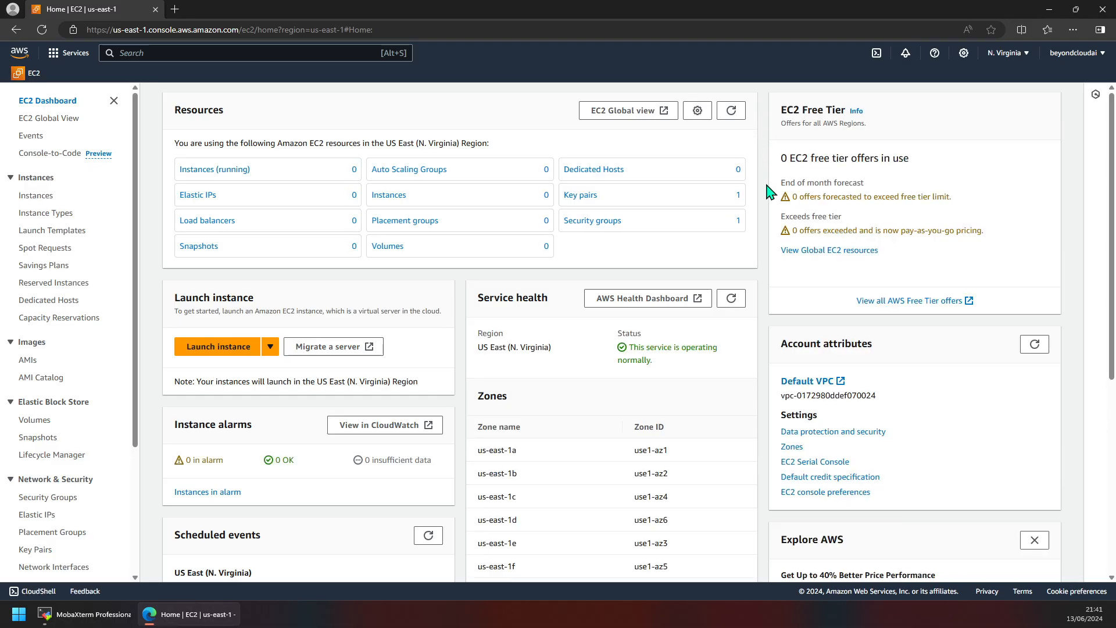
scroll(770, 192, down, 4)
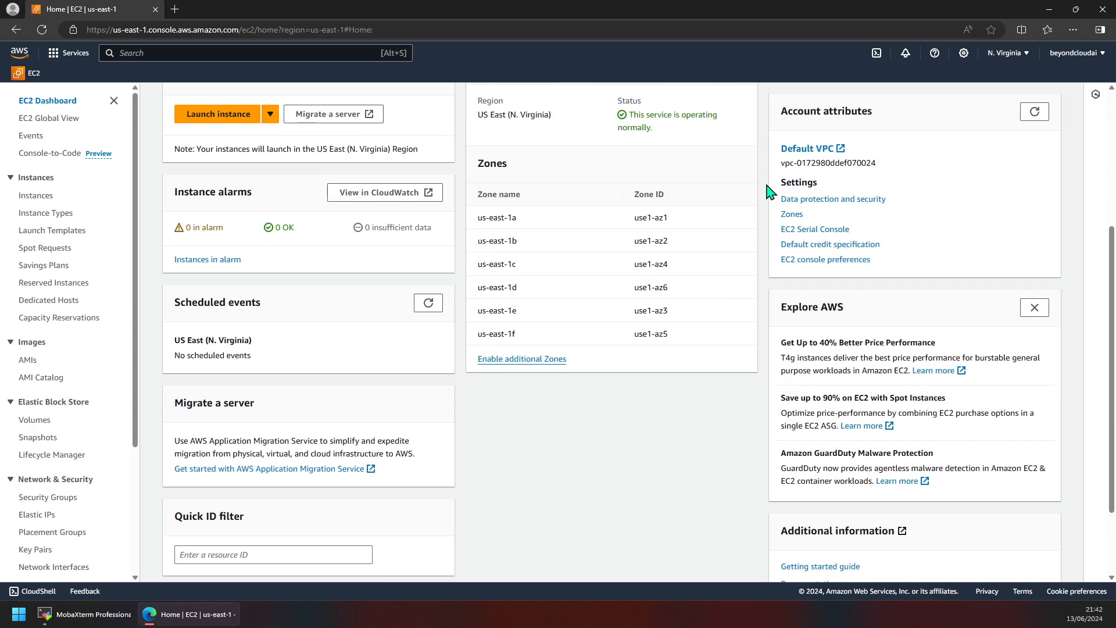
scroll(771, 192, up, 4)
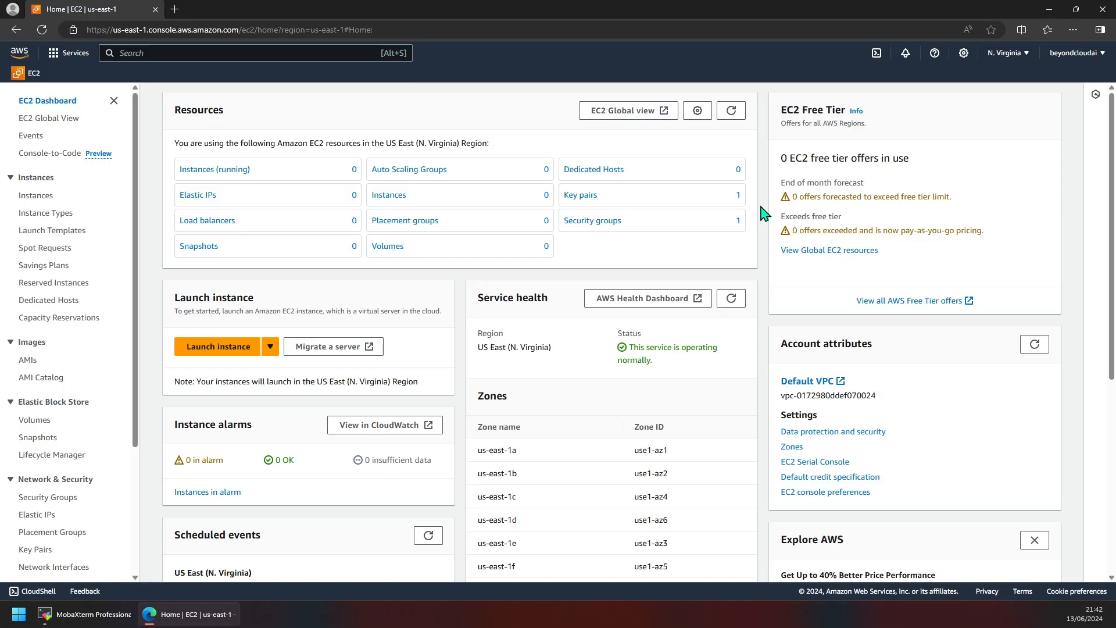
scroll(763, 215, down, 2)
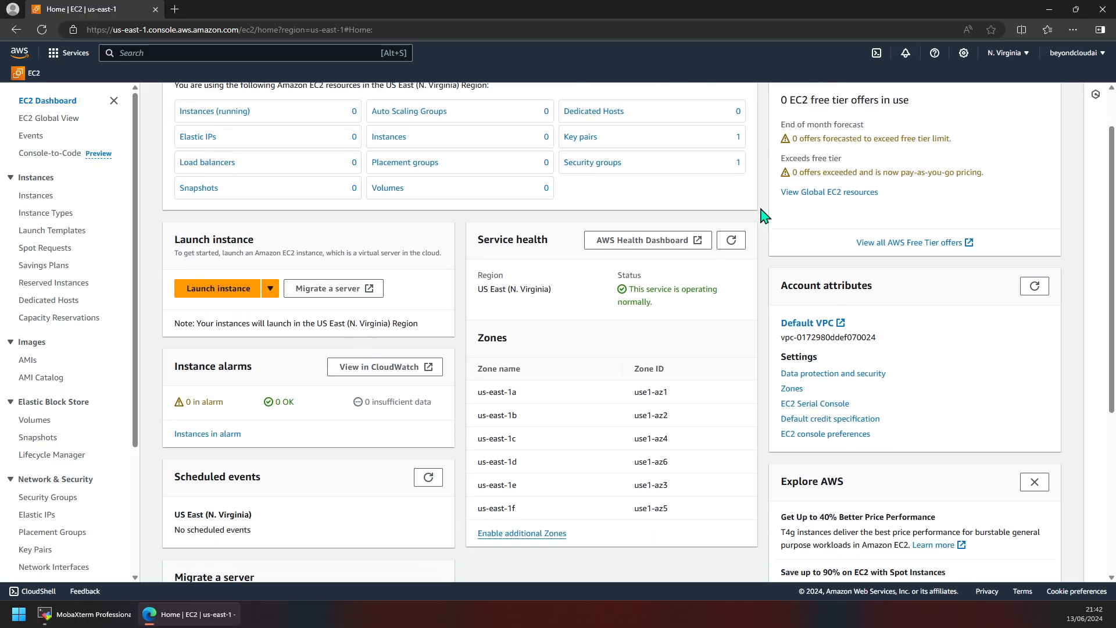
scroll(756, 232, up, 2)
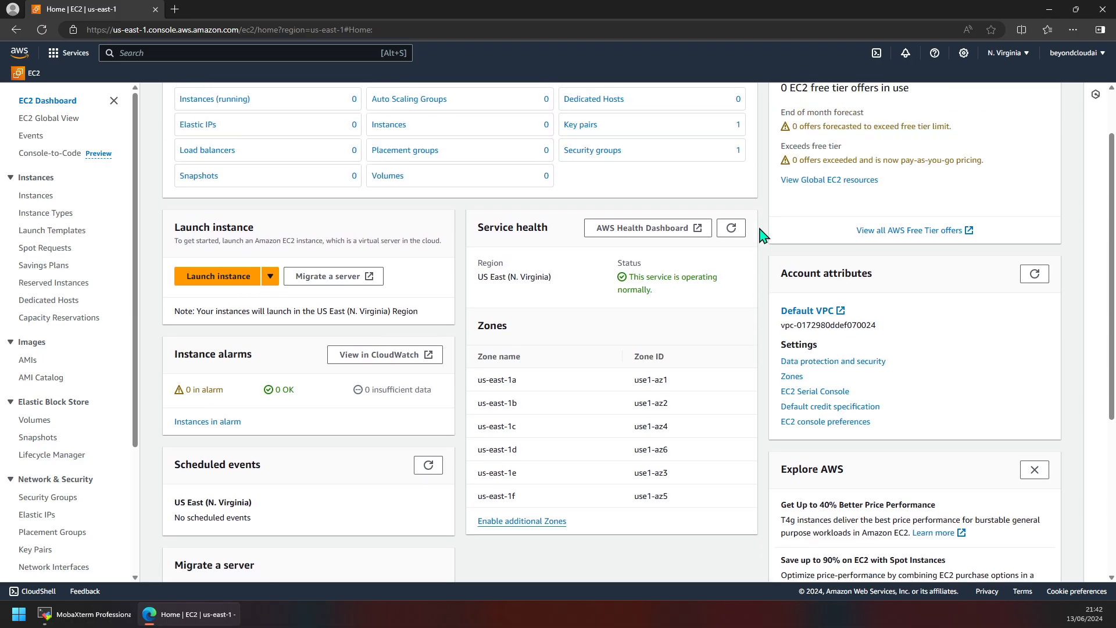
scroll(756, 232, down, 2)
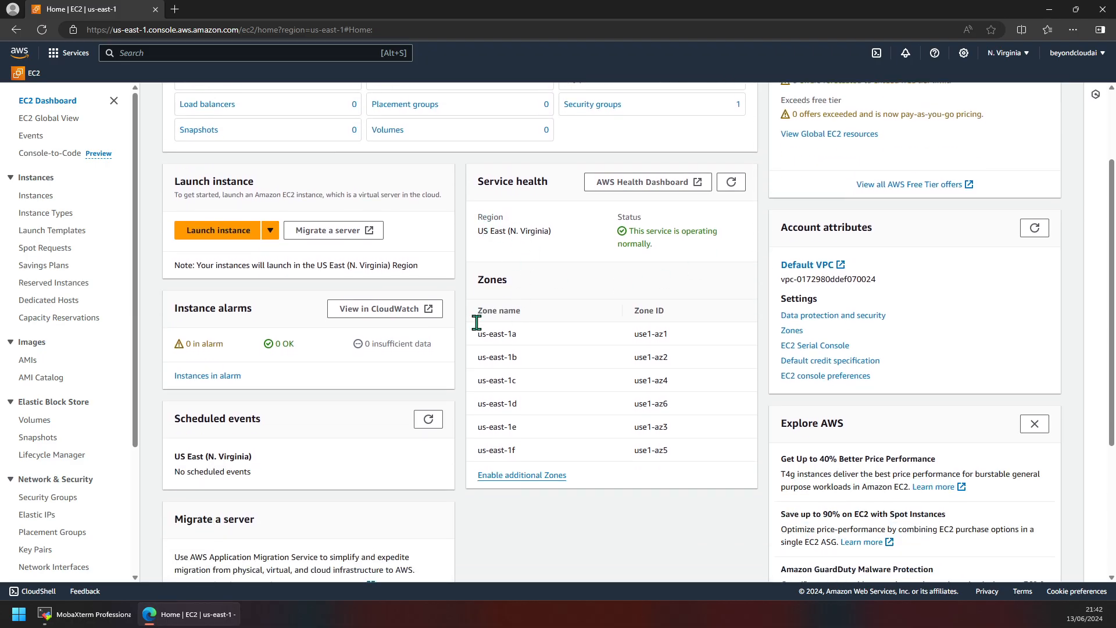
Step: Highlight the Zones heading and Availability Zones table on the EC2 dashboard
mouse_move(477, 323)
mouse_down()
mouse_move(683, 459)
mouse_move(511, 401)
mouse_move(480, 314)
mouse_up()
click(688, 458)
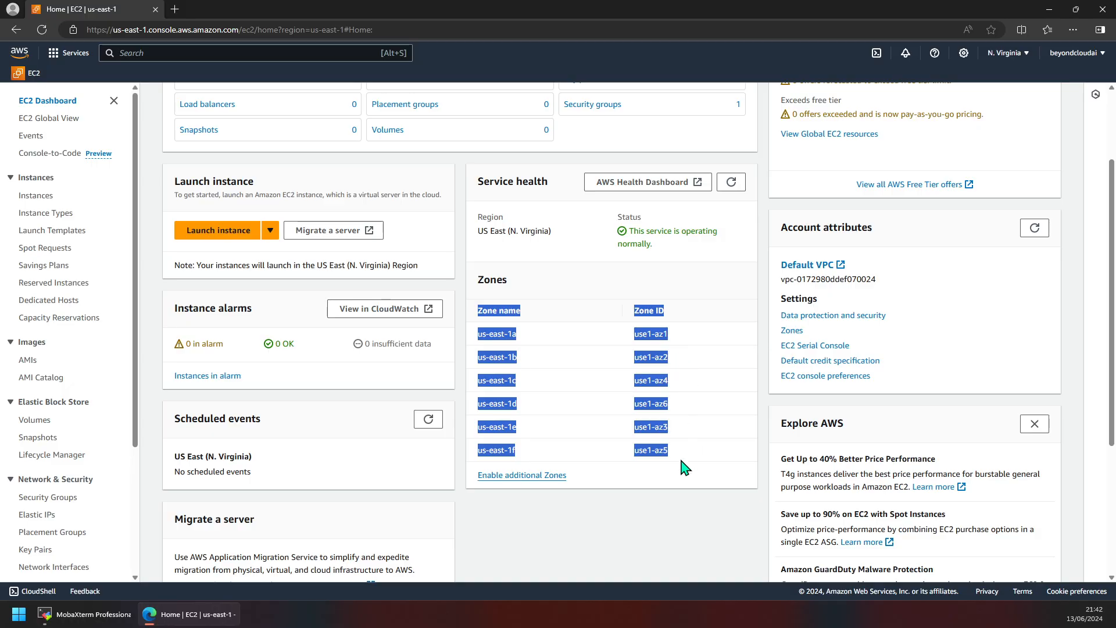
click(697, 418)
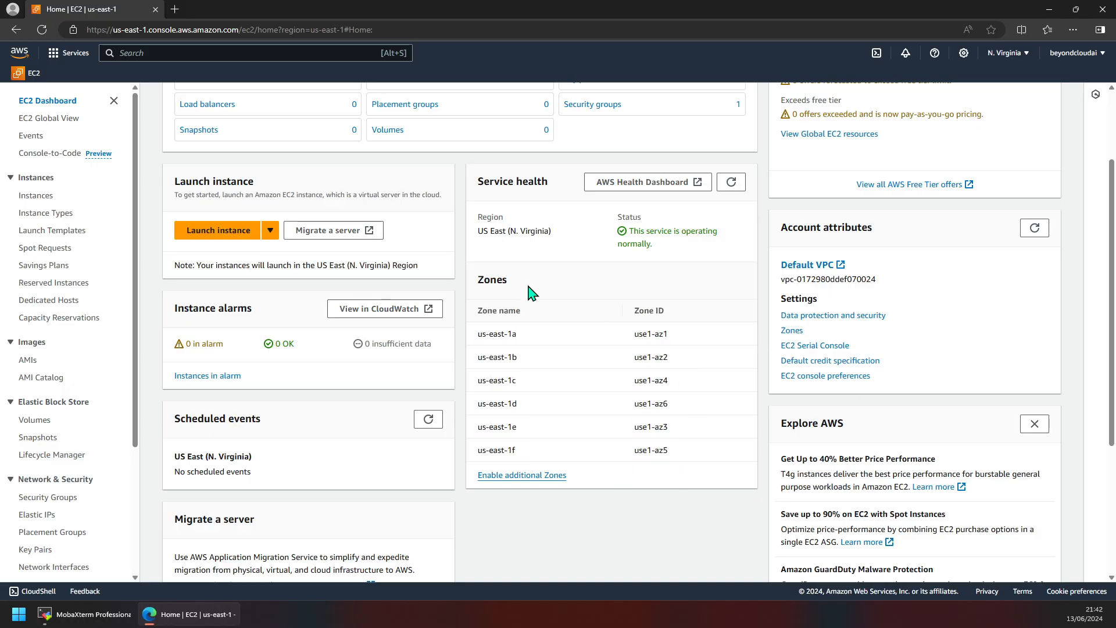
drag(700, 463, 480, 293)
click(633, 331)
scroll(715, 381, up, 2)
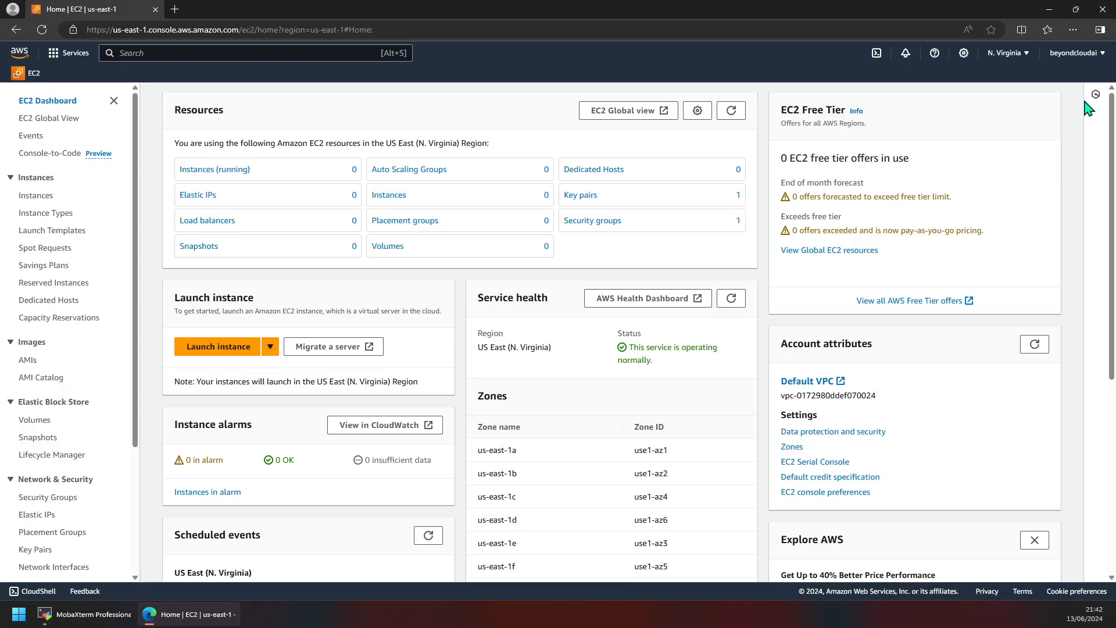
Step: Go from the EC2 dashboard to the empty Instances list
click(27, 75)
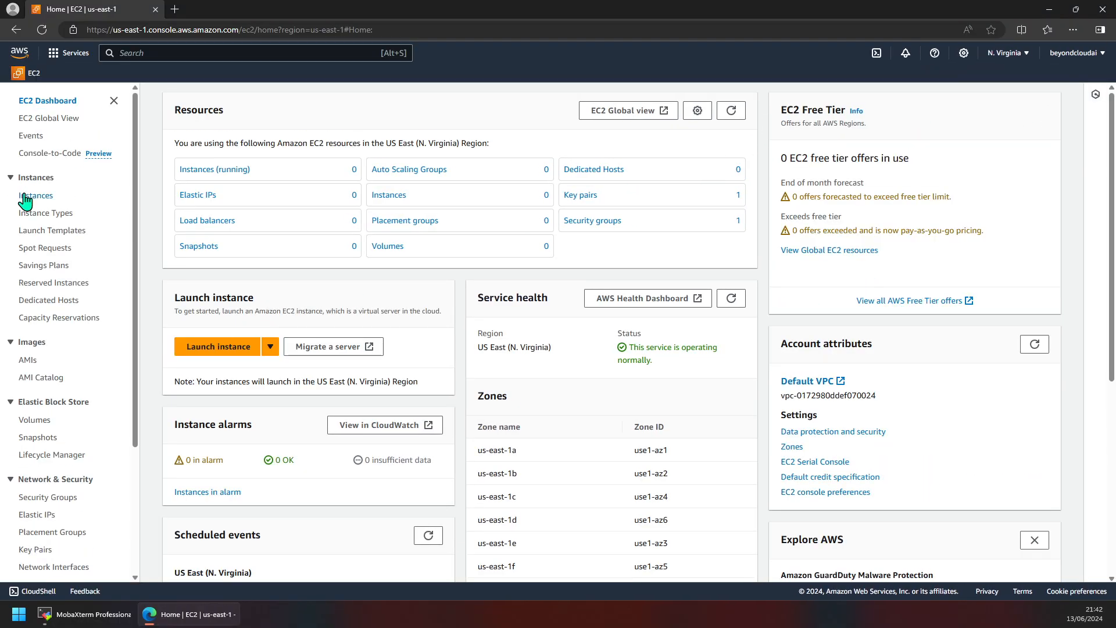
click(23, 196)
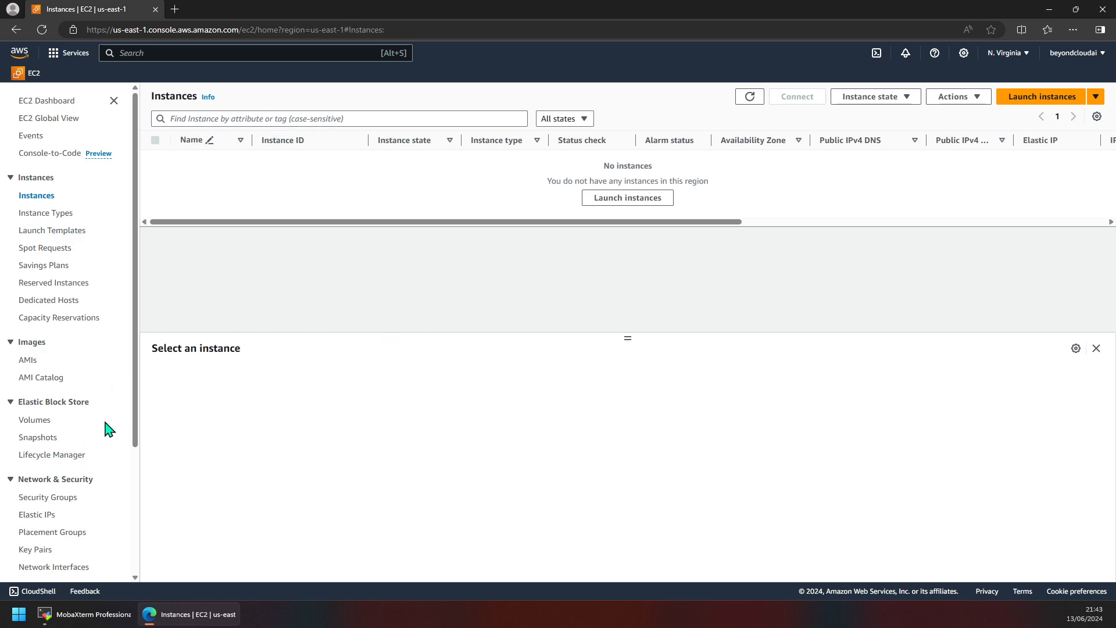
scroll(96, 424, down, 2)
scroll(63, 482, up, 2)
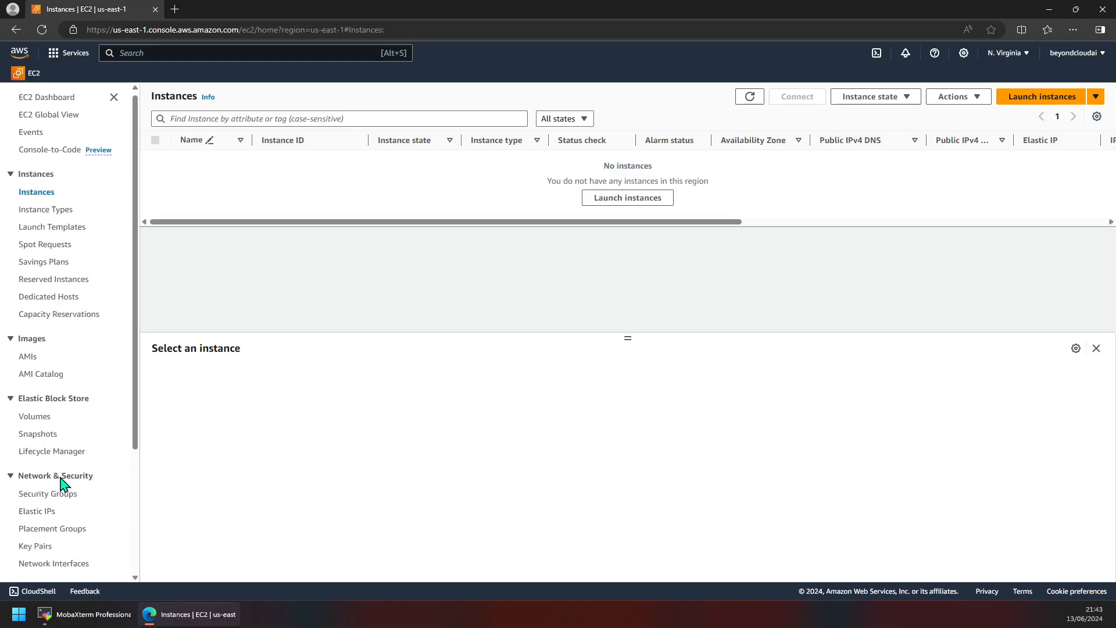
scroll(63, 482, down, 3)
scroll(62, 482, up, 3)
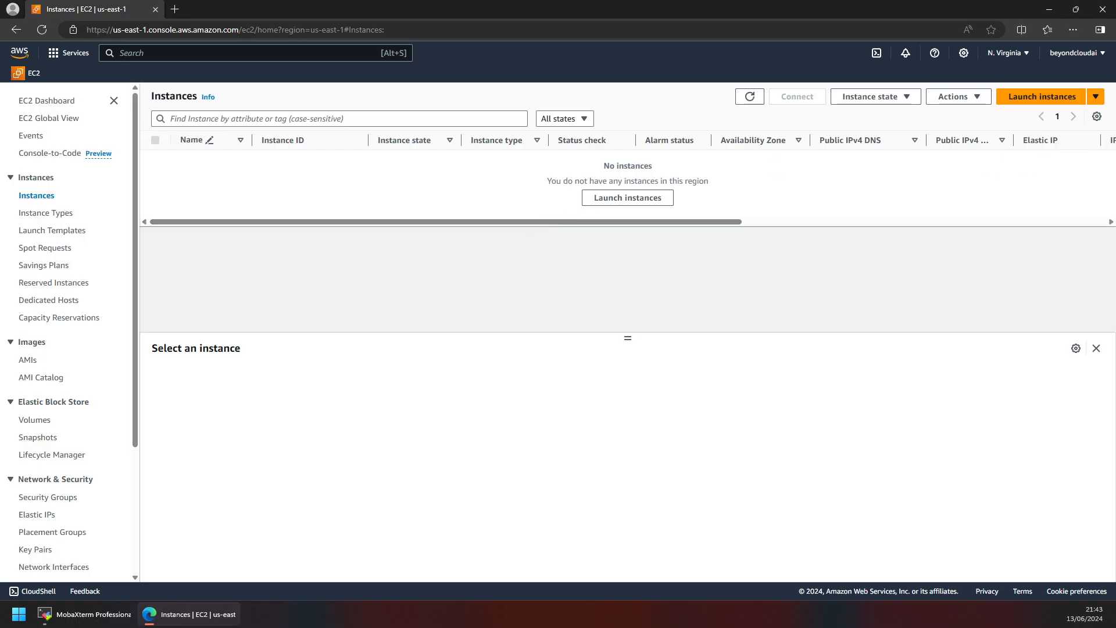
Step: Start a new instance launch from the Launch instances dropdown
click(1095, 96)
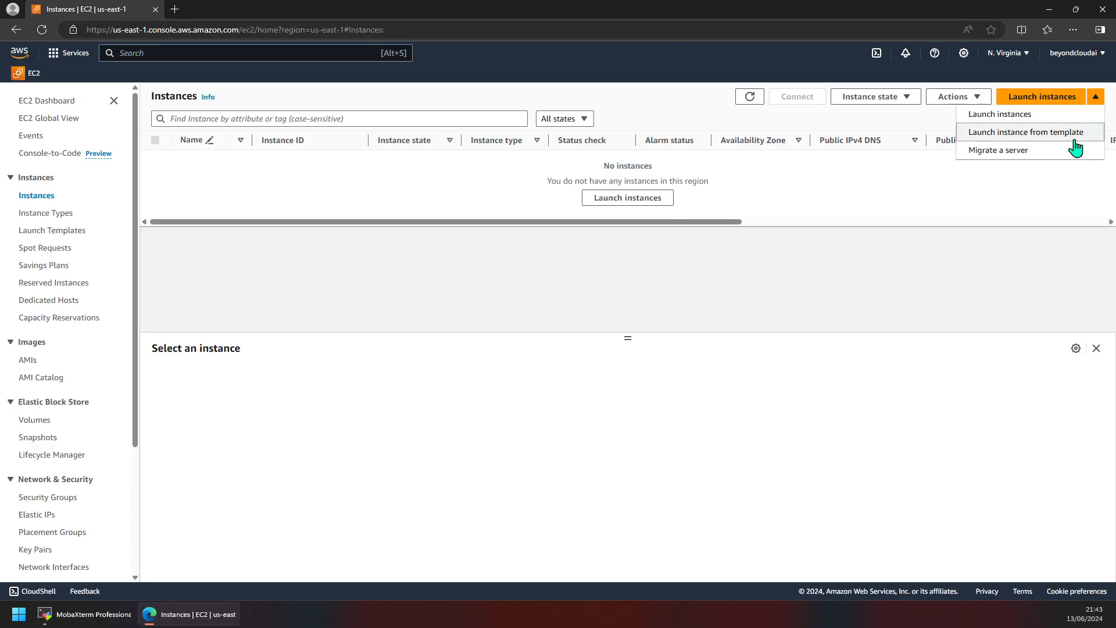
click(1096, 100)
click(1096, 100)
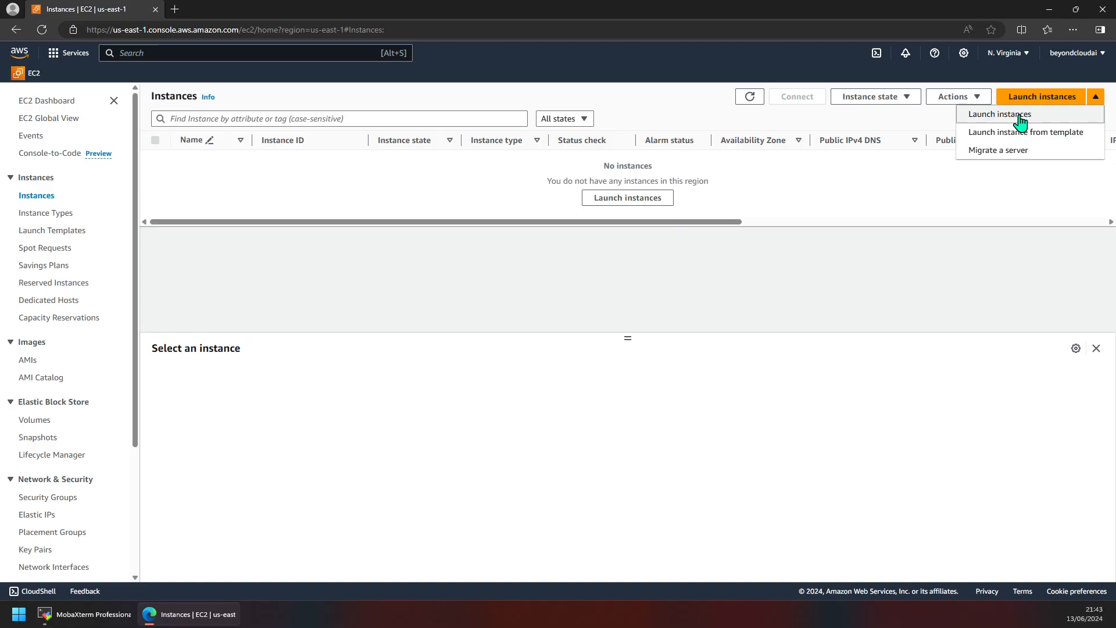
click(995, 115)
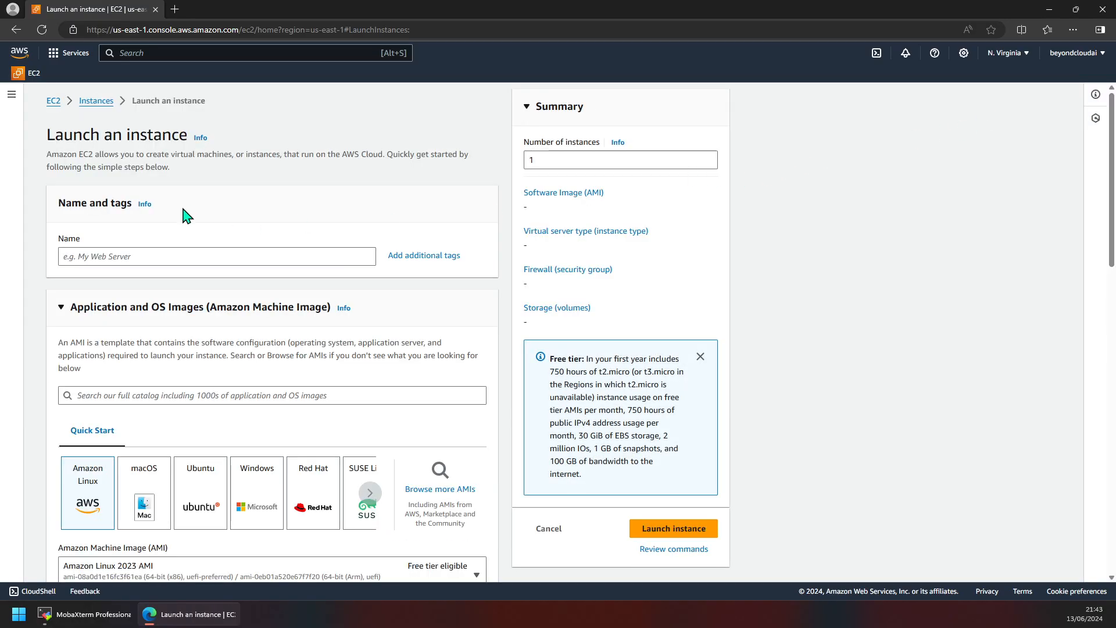
Step: Name the new instance Docker-Master, fixing the typo and capital D
click(162, 254)
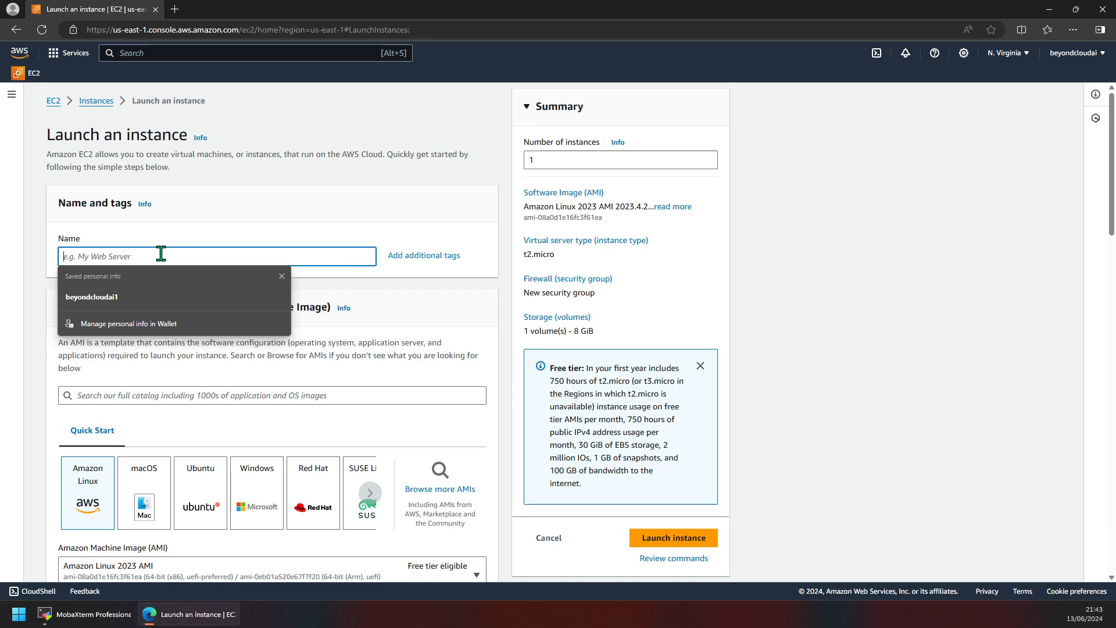
text(deoc)
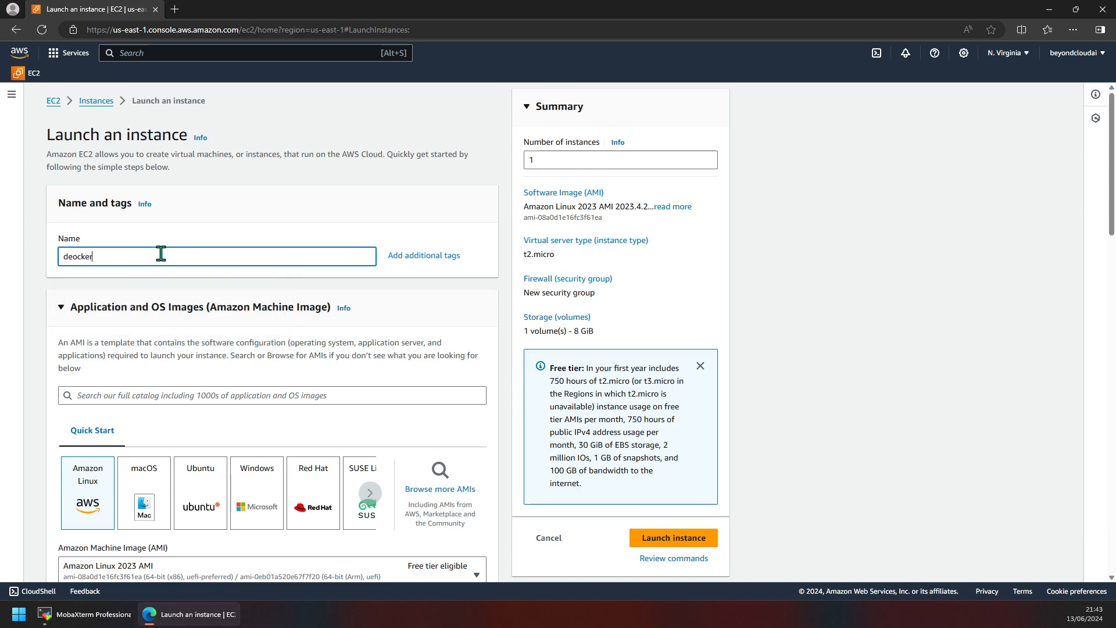
text(ker)
key(BackSpace)
key(BackSpace)
key(BackSpace)
key(BackSpace)
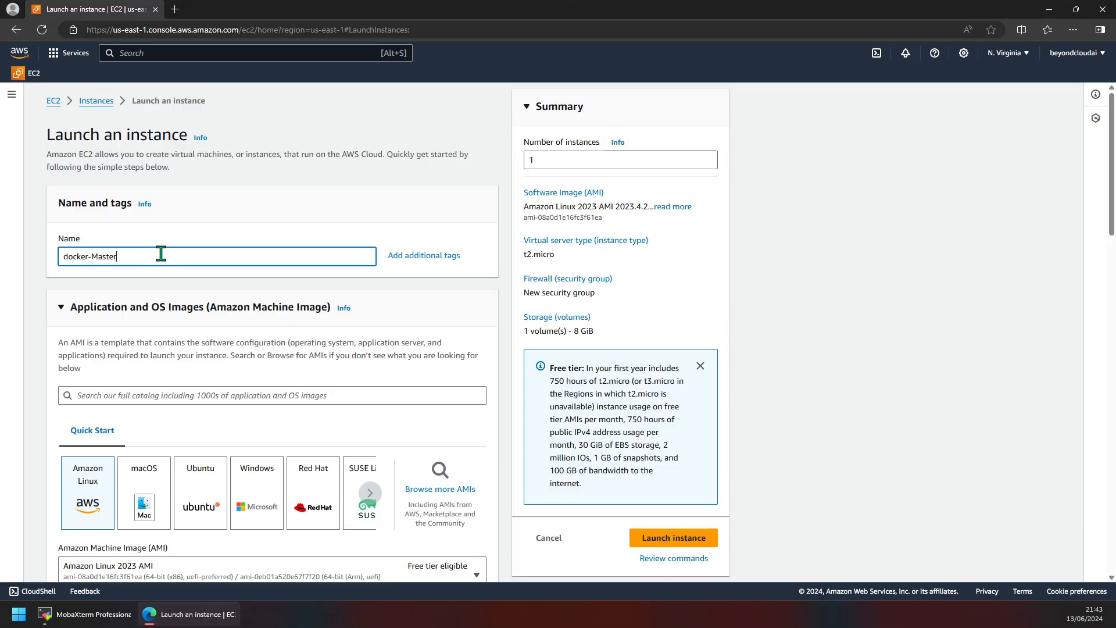
key(Delete)
text(D)
key(End)
Step: Add a Version tag with value 1 in the additional tags editor
click(414, 256)
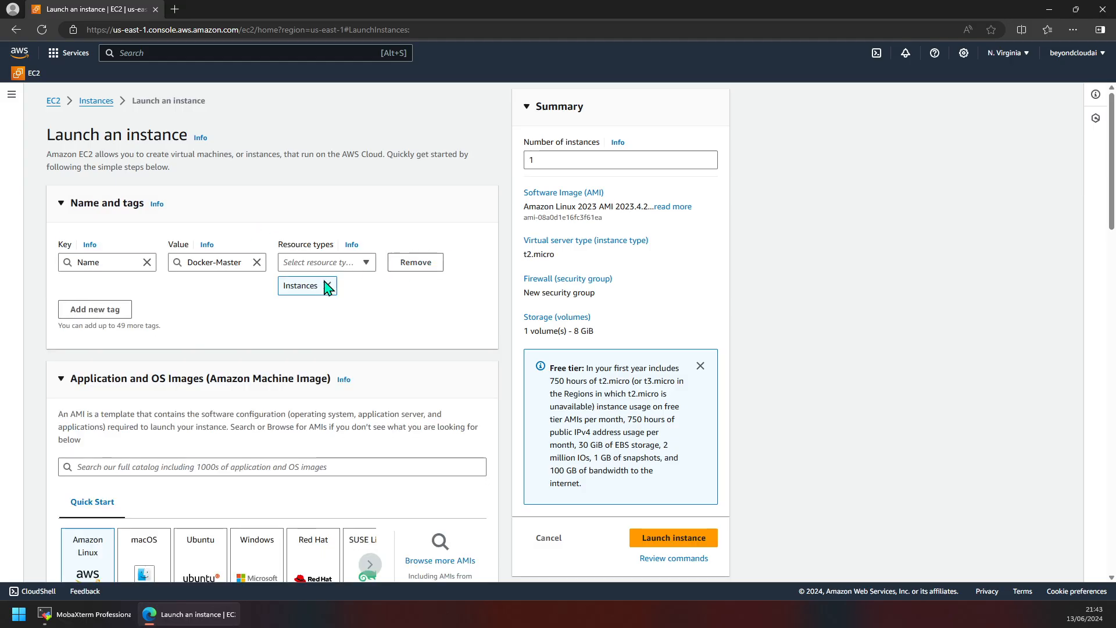
click(99, 310)
click(106, 330)
text(Ver)
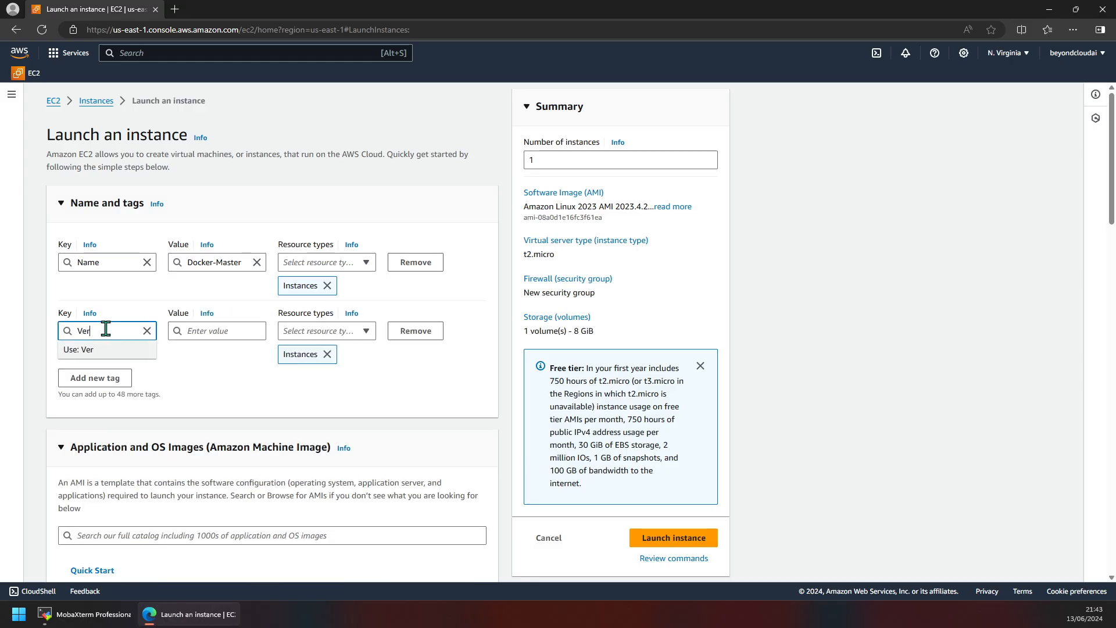
text(sion)
key(Tab)
key(Tab)
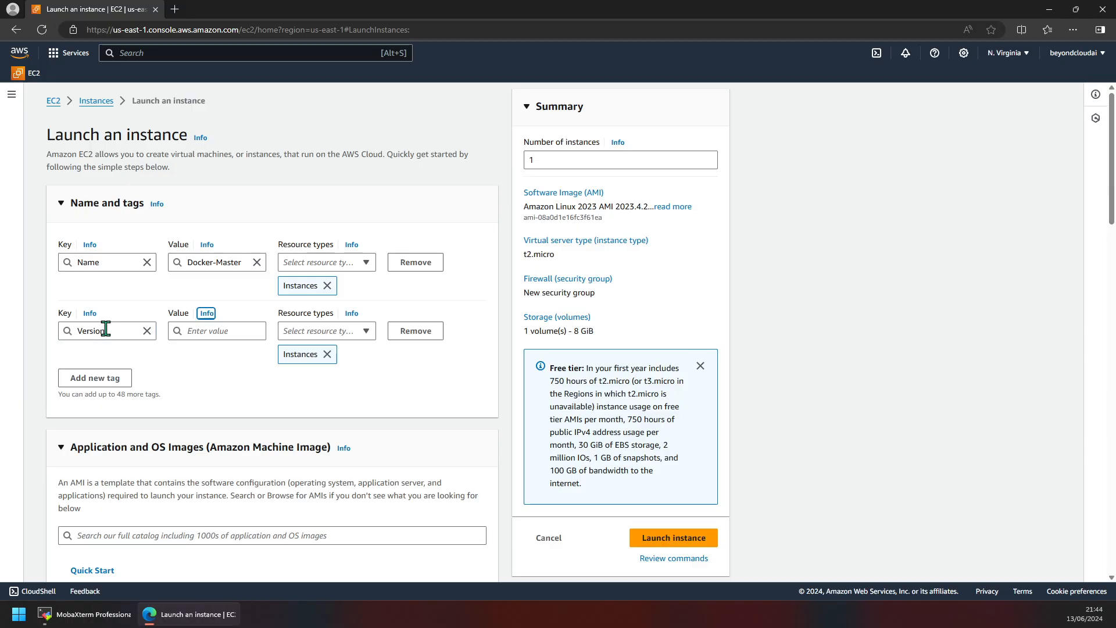
text(1)
key(Tab)
key(Tab)
key(Tab)
key(Tab)
key(Tab)
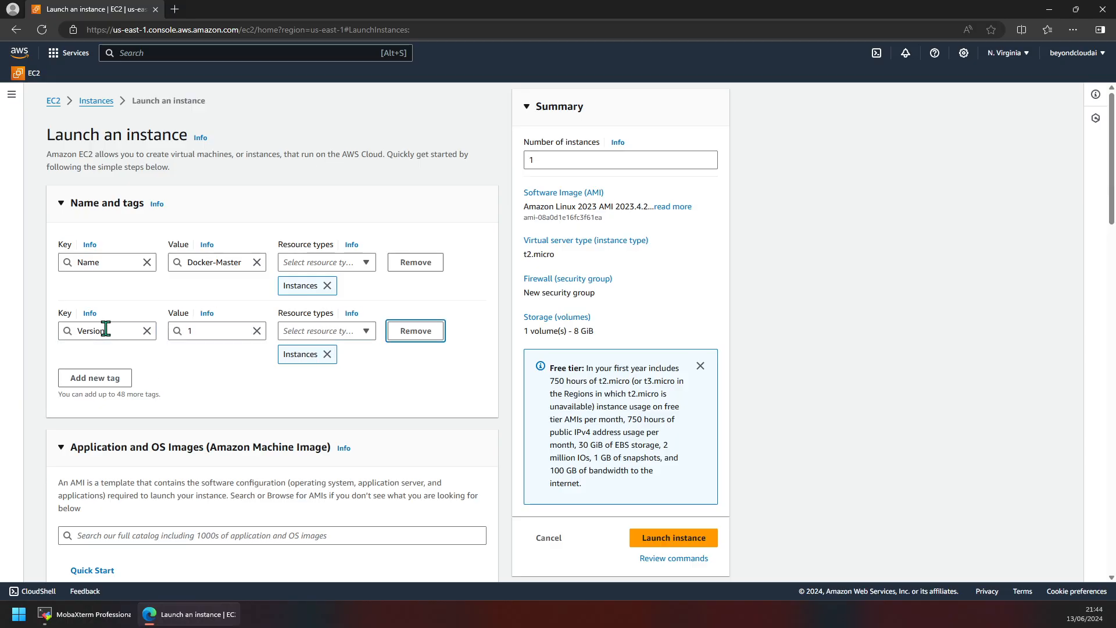
key(Return)
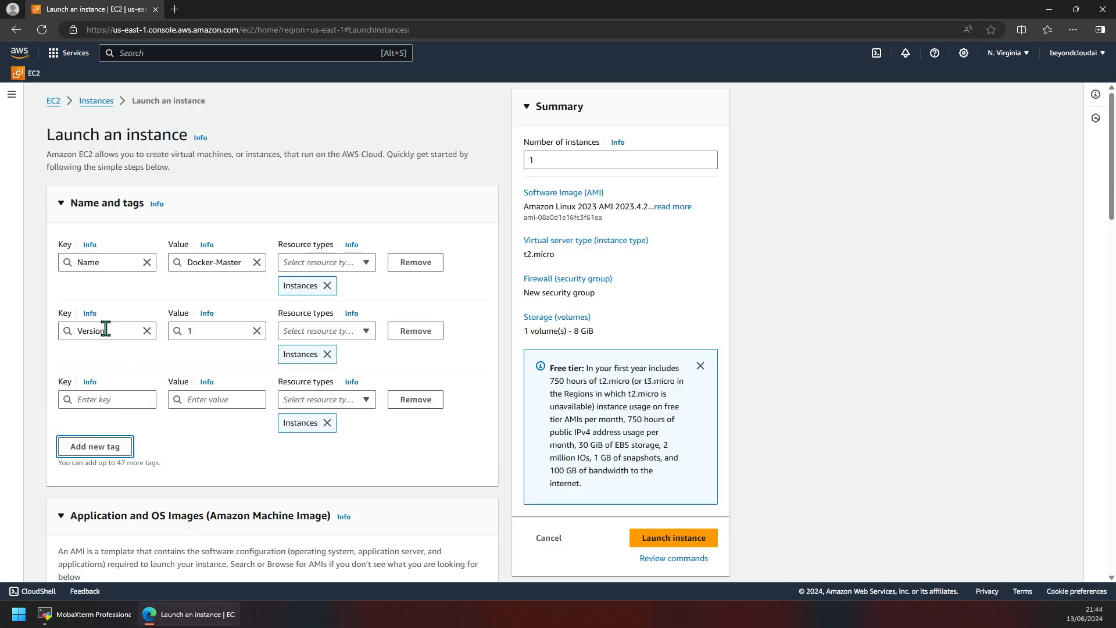
Step: Add the tags env = dev and app = test
click(79, 399)
text(env)
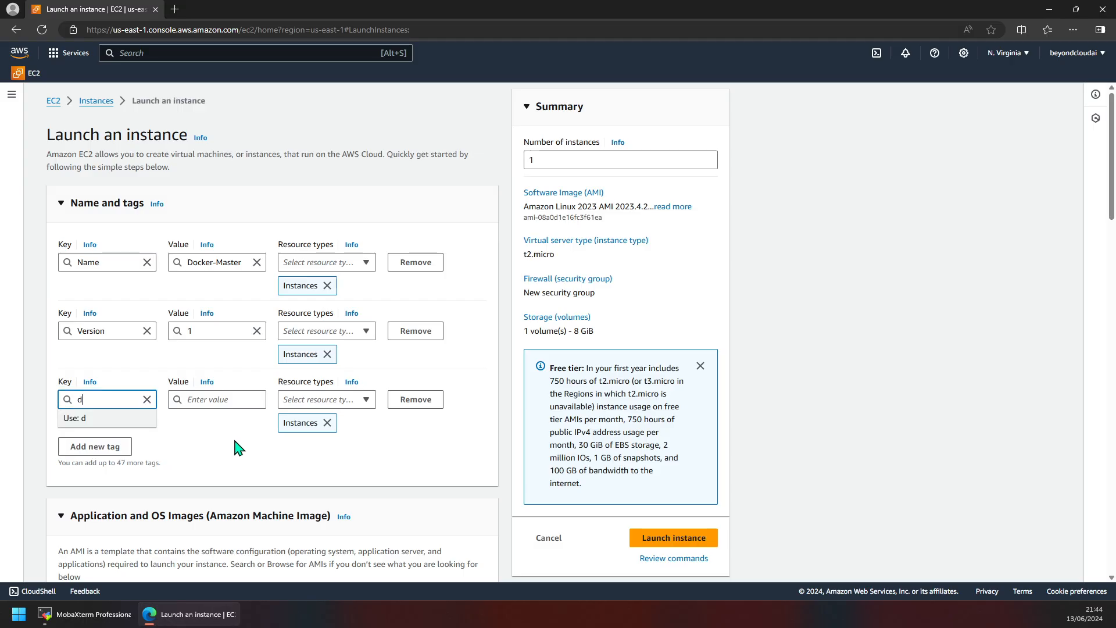
key(Tab)
key(Tab)
text(d)
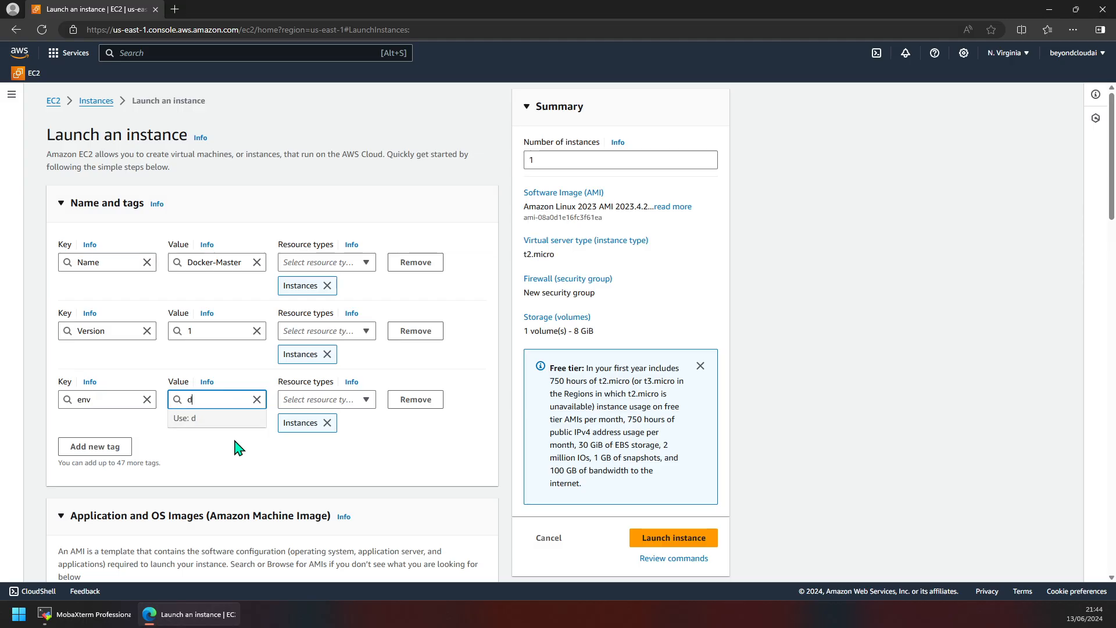
click(95, 447)
text(app)
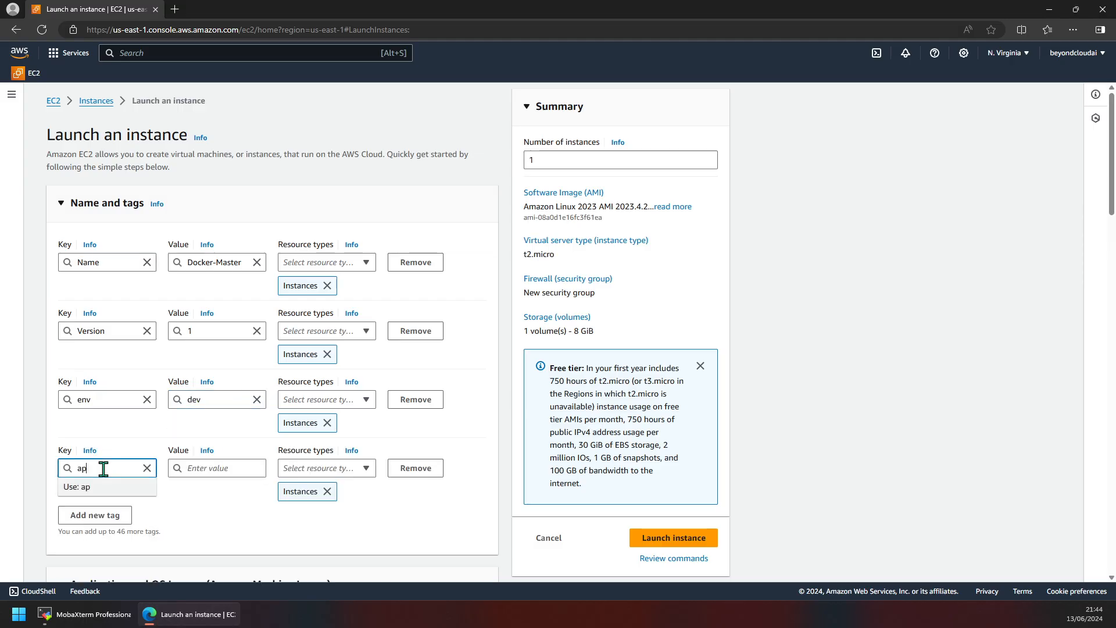
key(Tab)
key(Tab)
text(test)
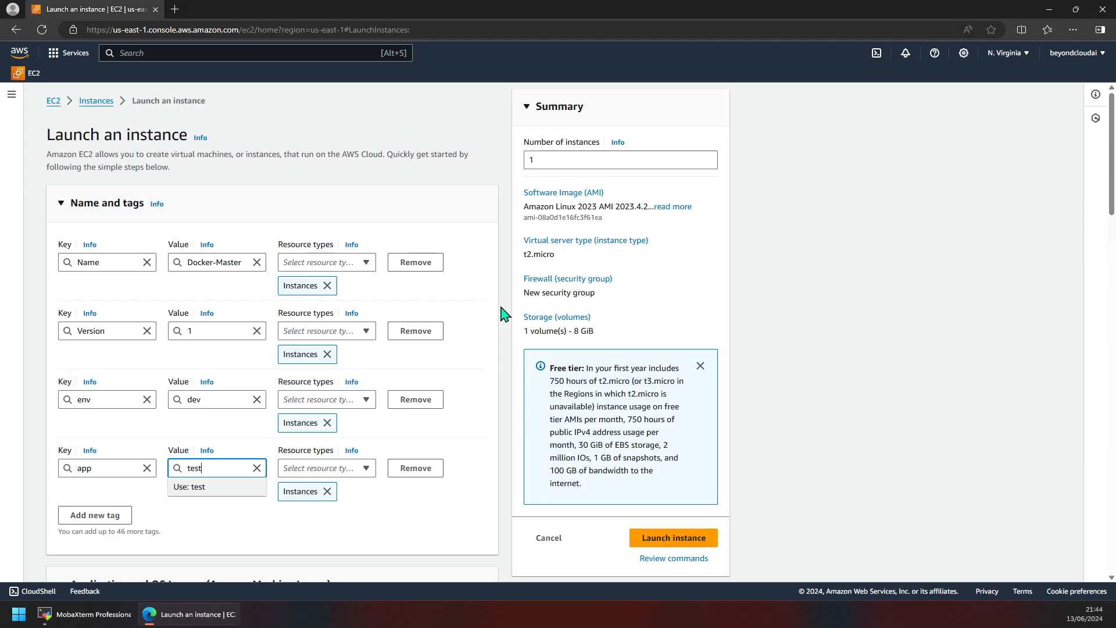
Step: Dismiss the Free tier note and search the full AMI catalogue for 'oracle'
click(699, 366)
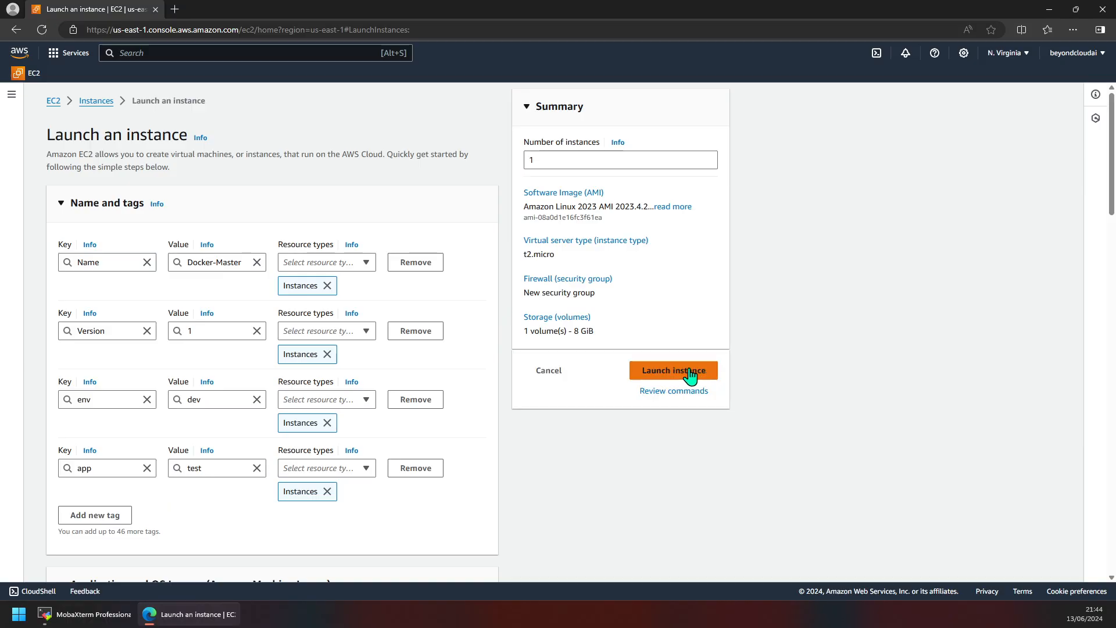
scroll(496, 331, down, 5)
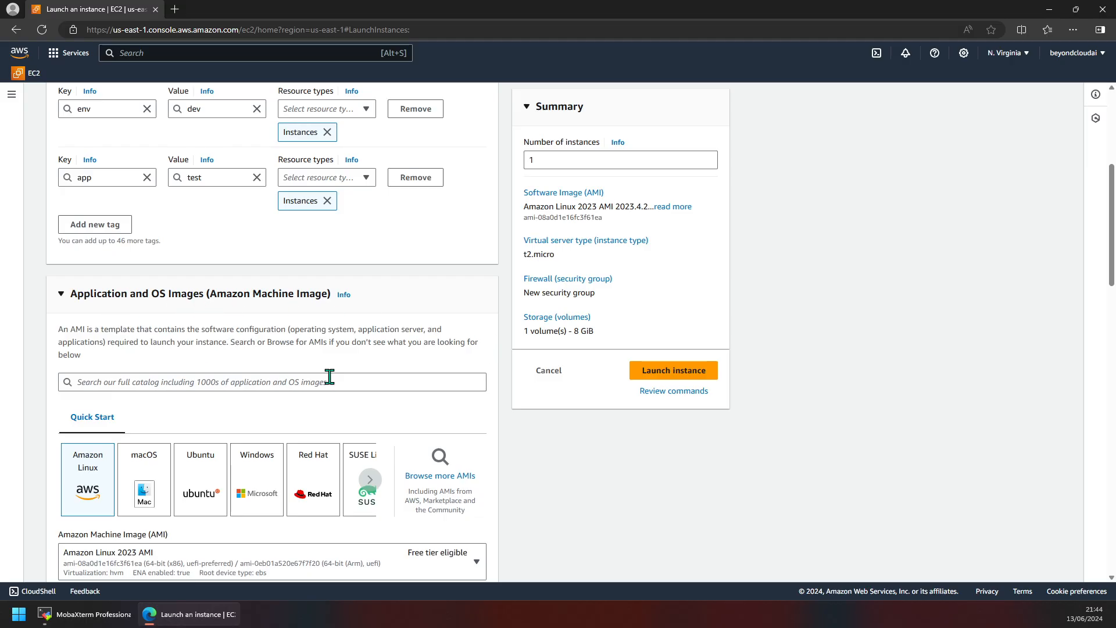
scroll(330, 376, down, 1)
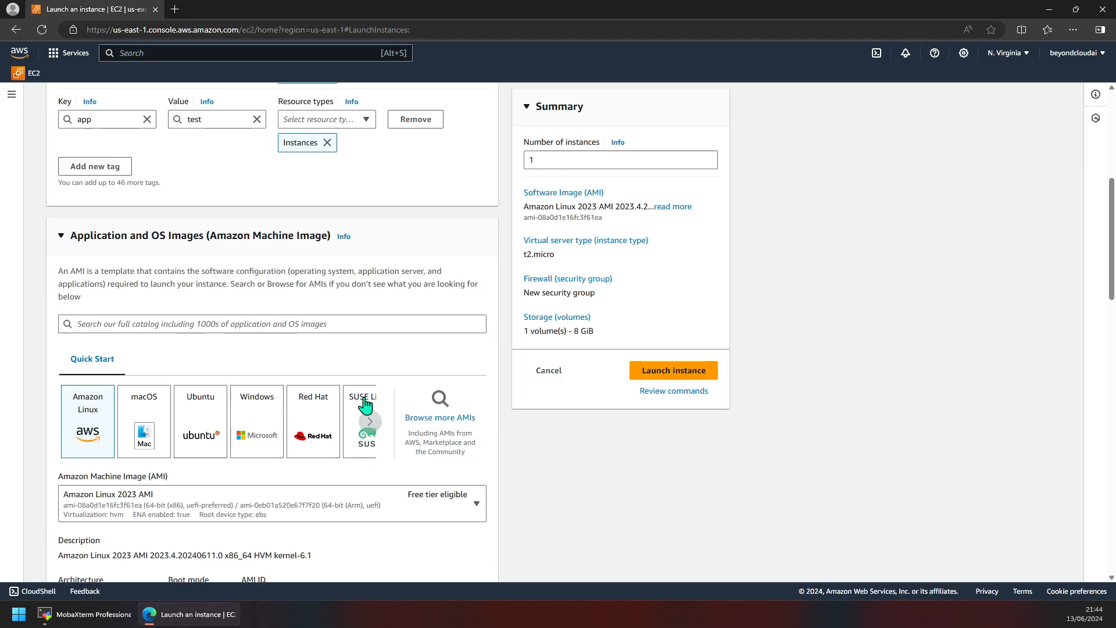
click(430, 426)
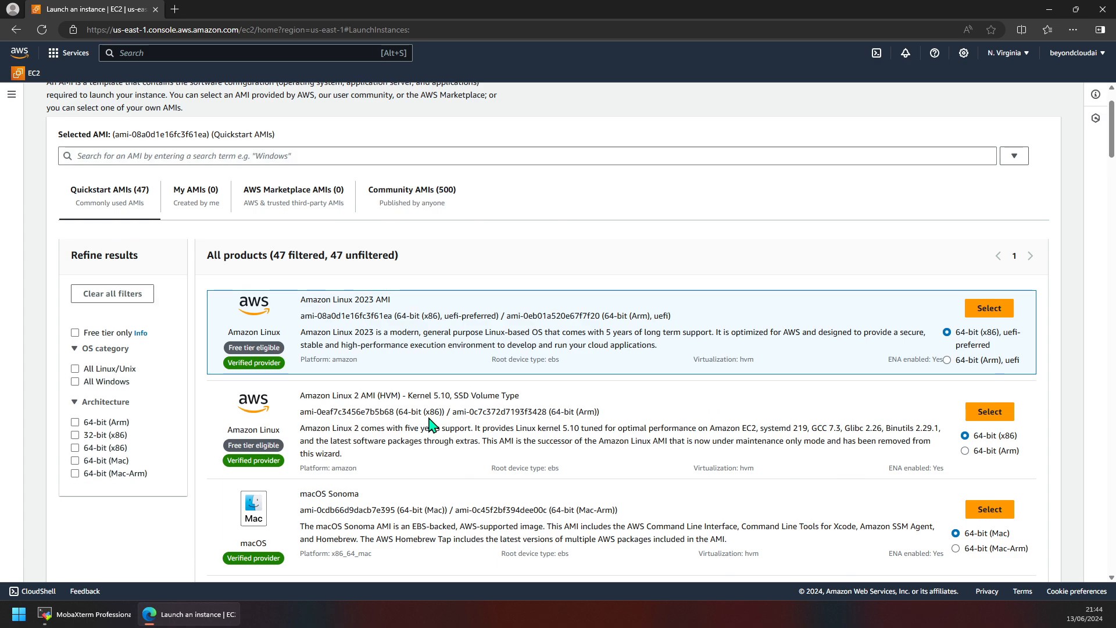
click(215, 155)
text(oracle)
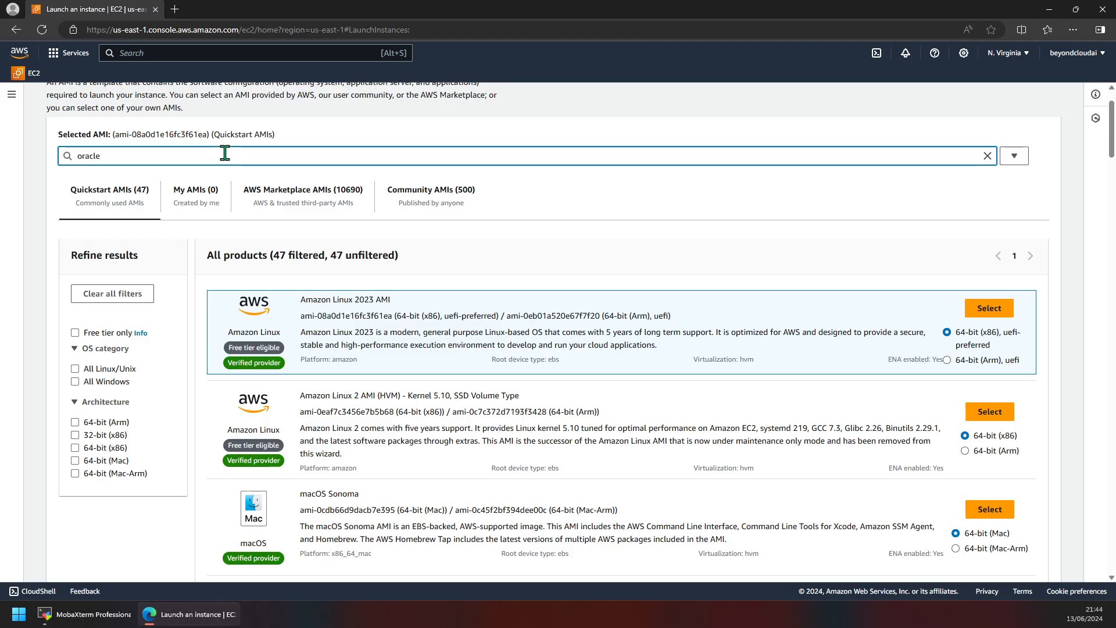
key(Return)
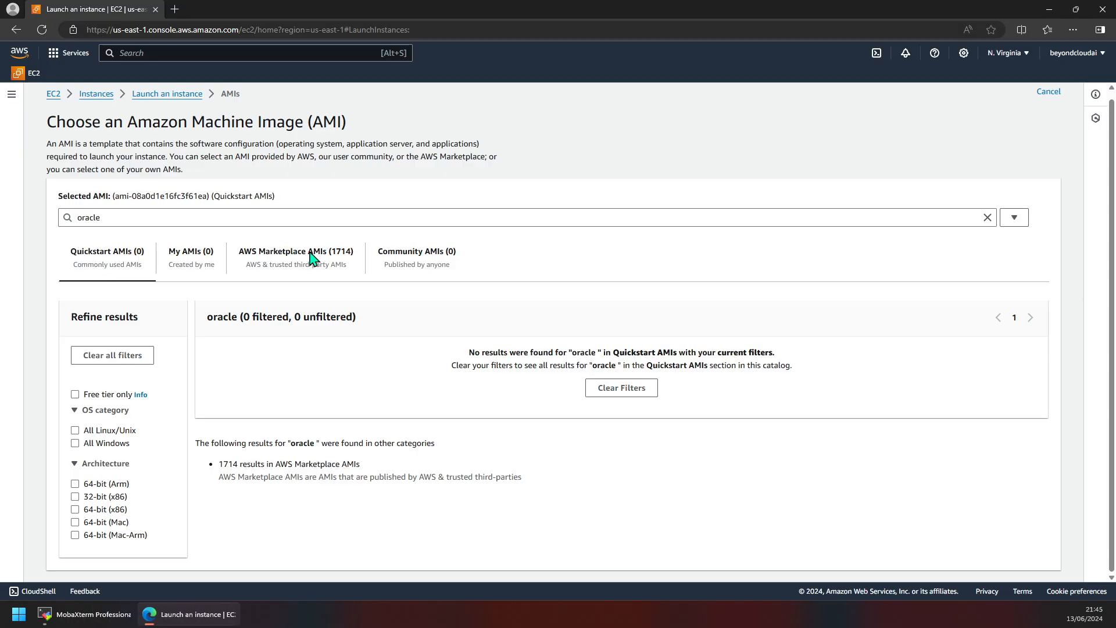
Step: Switch to the AWS Marketplace AMIs tab and browse the 1714 oracle results
click(281, 265)
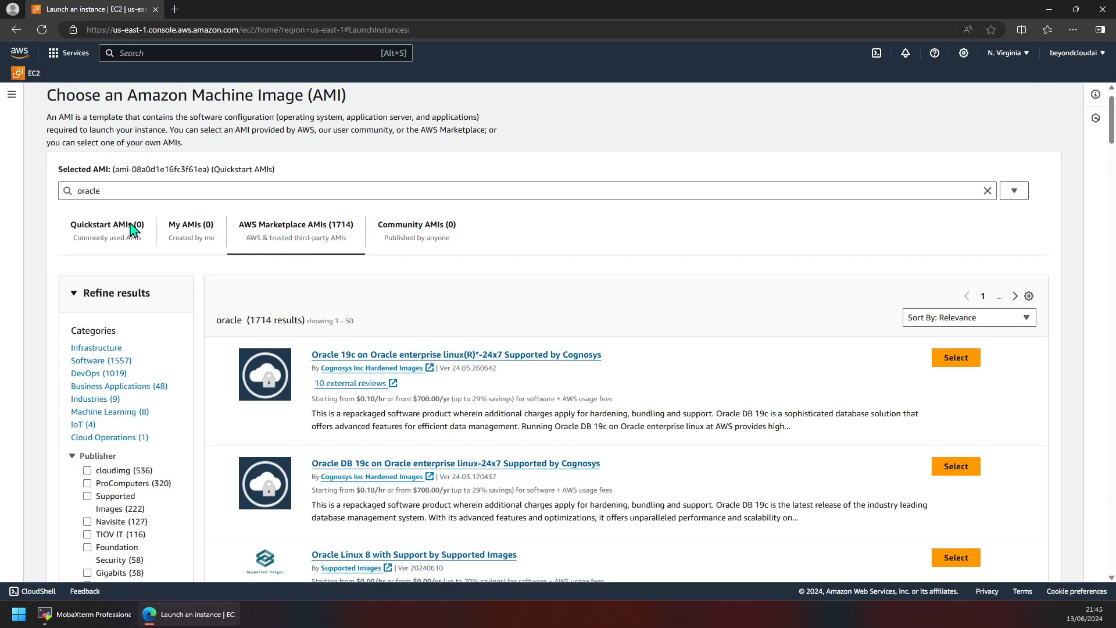
drag(131, 96, 304, 107)
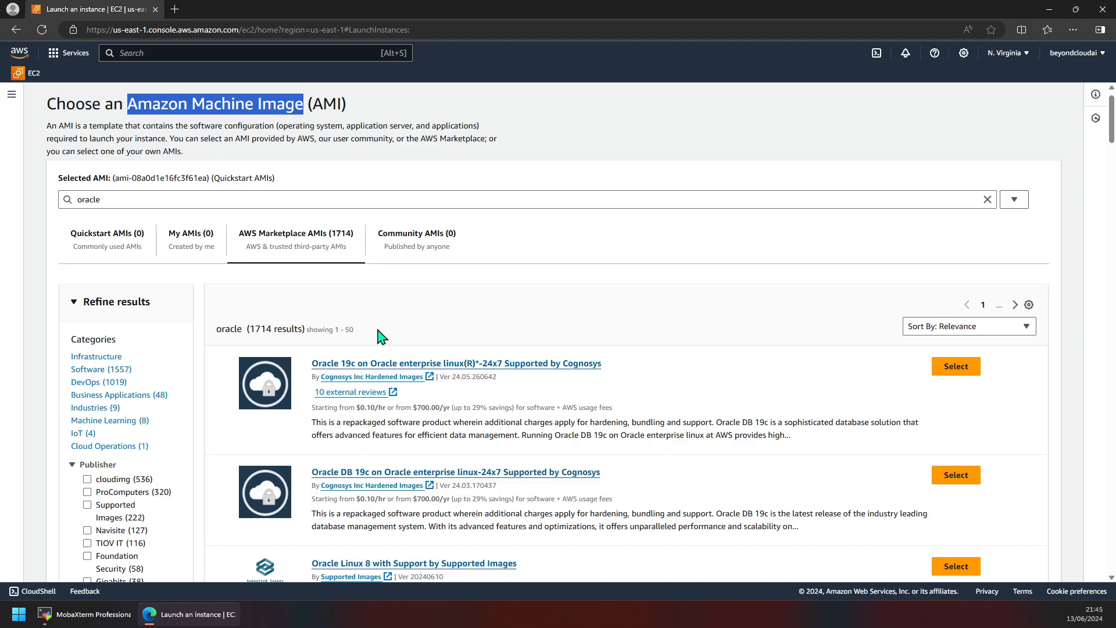
scroll(372, 328, down, 1)
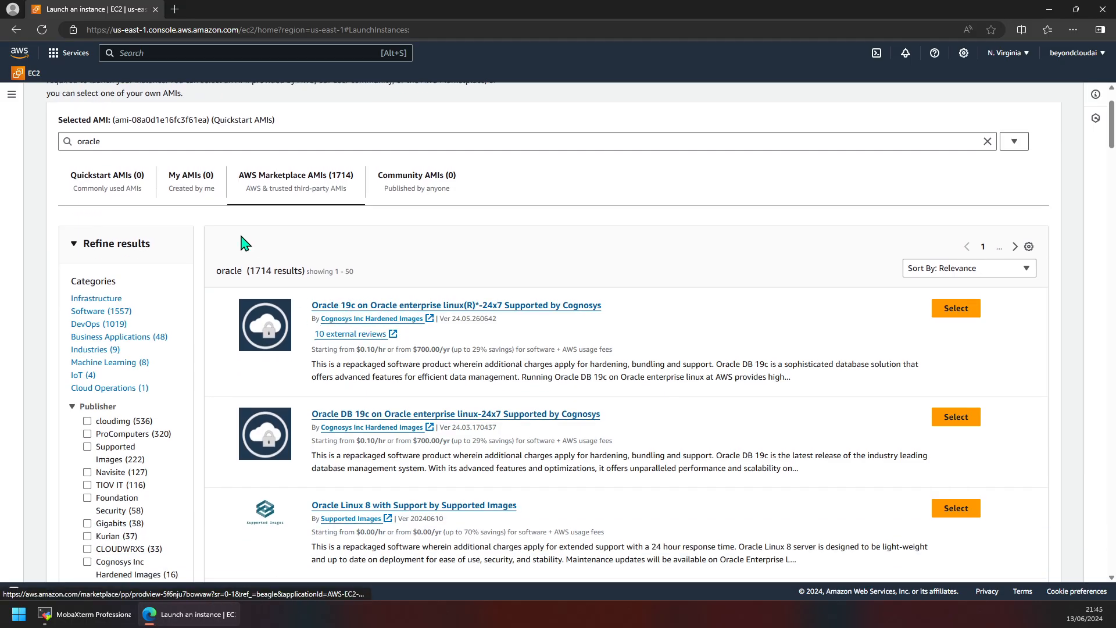
scroll(176, 183, up, 2)
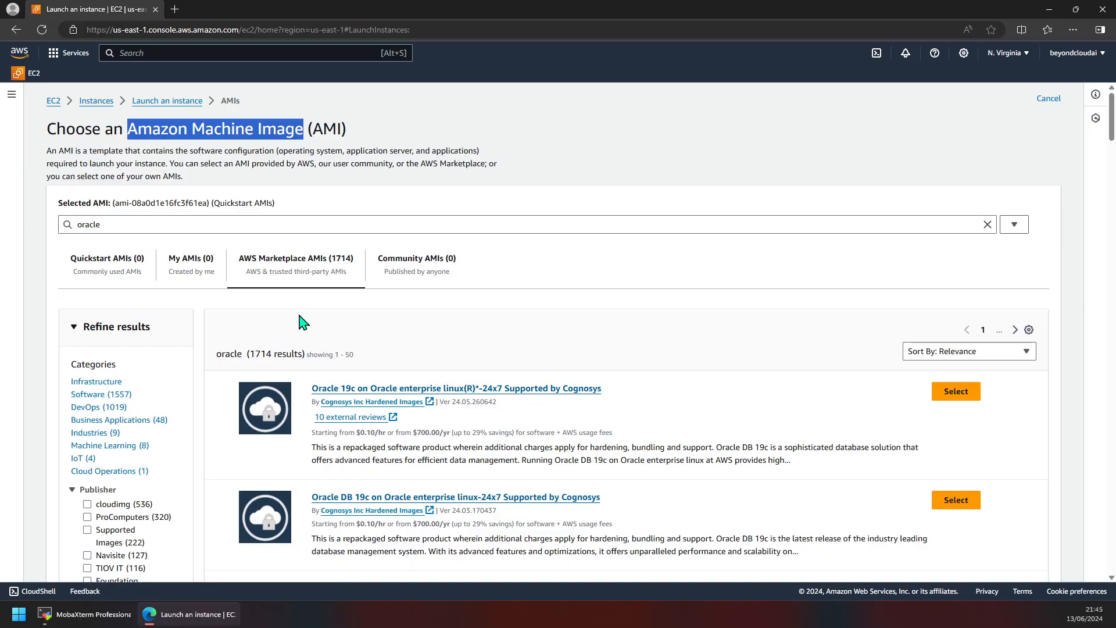
scroll(301, 320, down, 2)
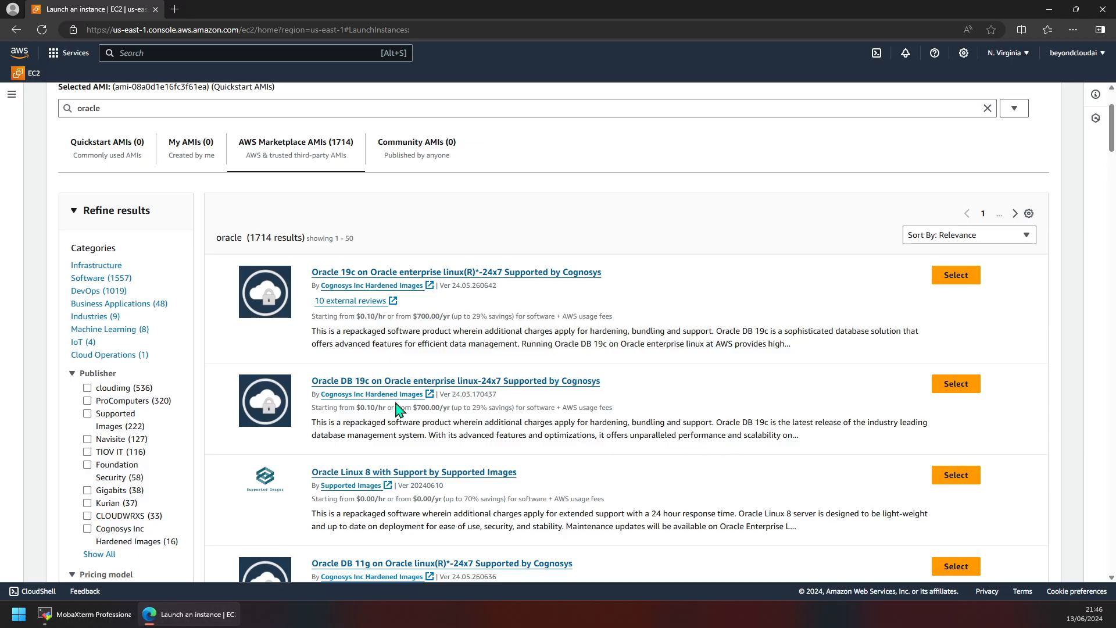
Step: Check the second result's pricing, including $700.00/yr, and select the Oracle DB 19c image
drag(313, 407, 385, 409)
drag(416, 408, 449, 408)
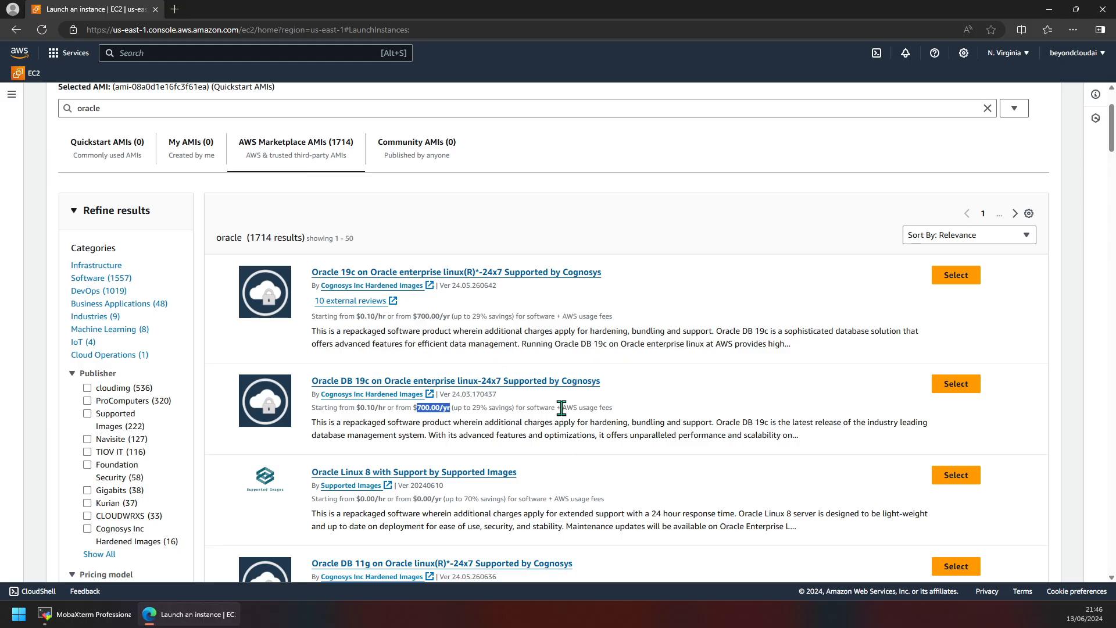
drag(555, 407, 313, 407)
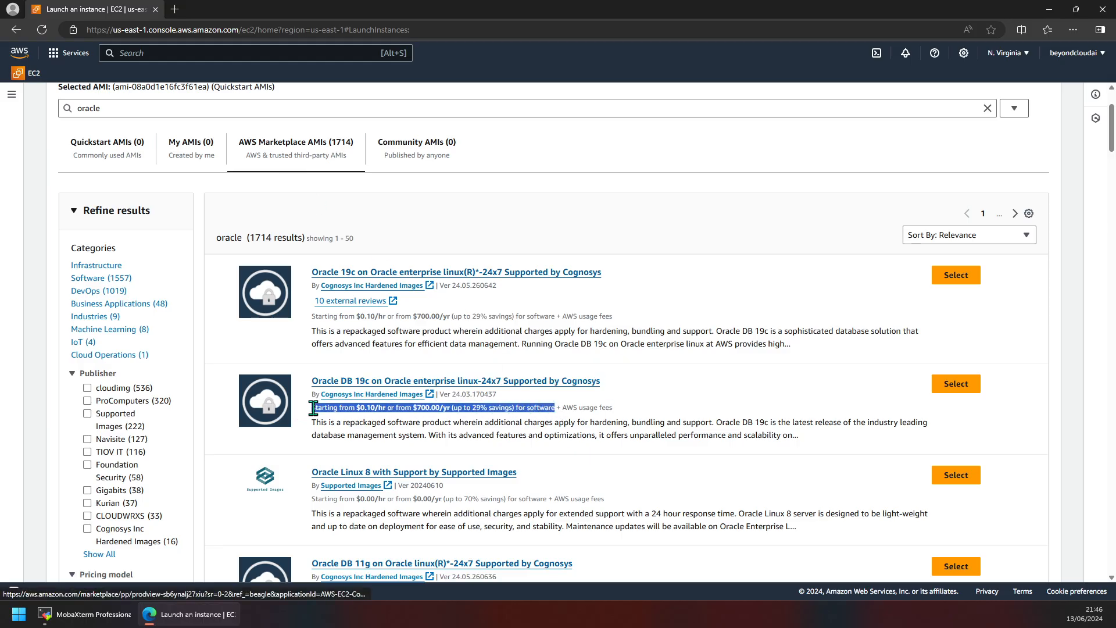
drag(566, 412, 627, 416)
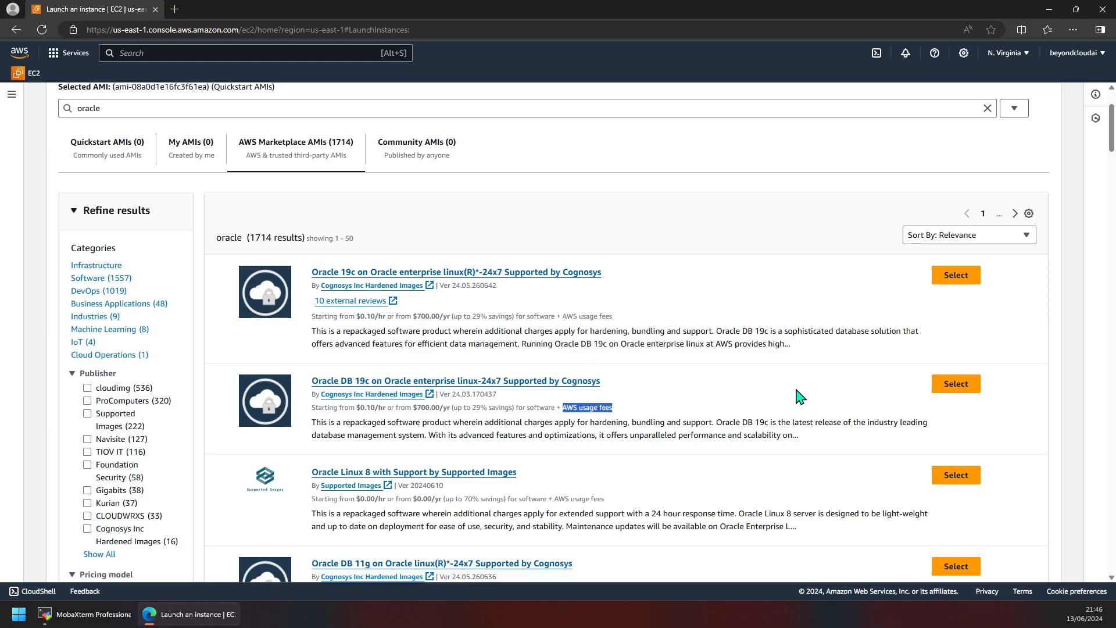
click(956, 383)
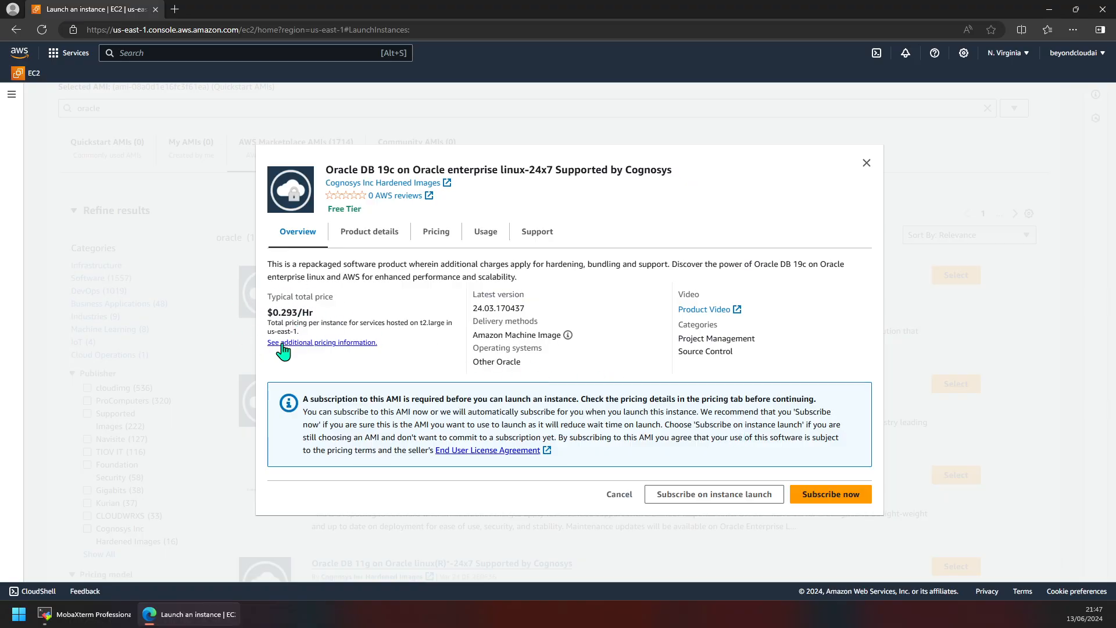
click(865, 159)
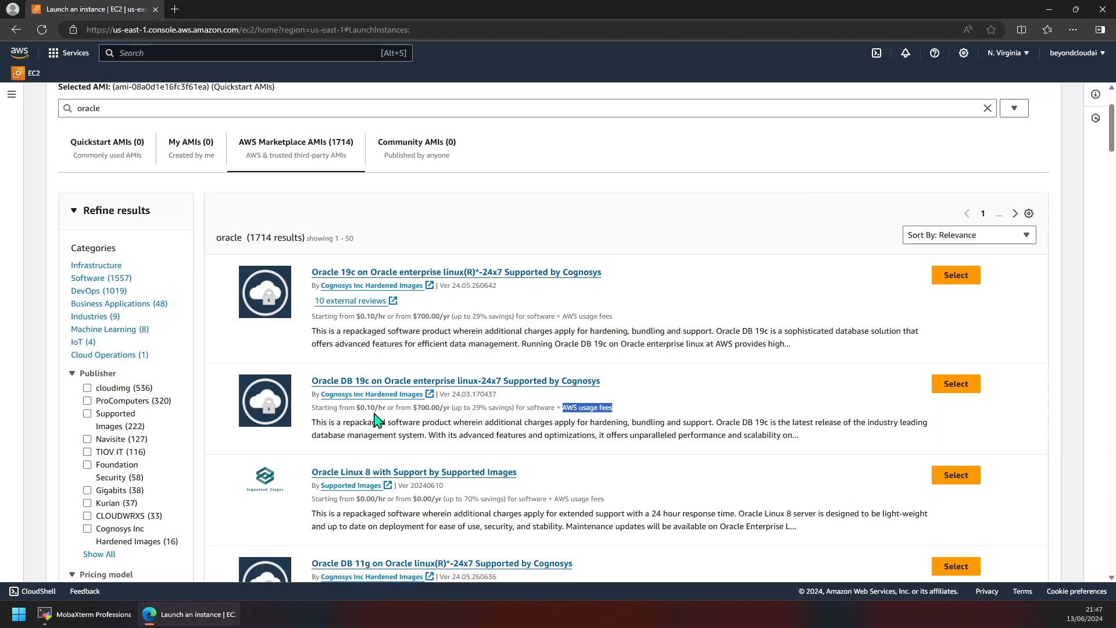
click(967, 385)
drag(275, 314, 311, 315)
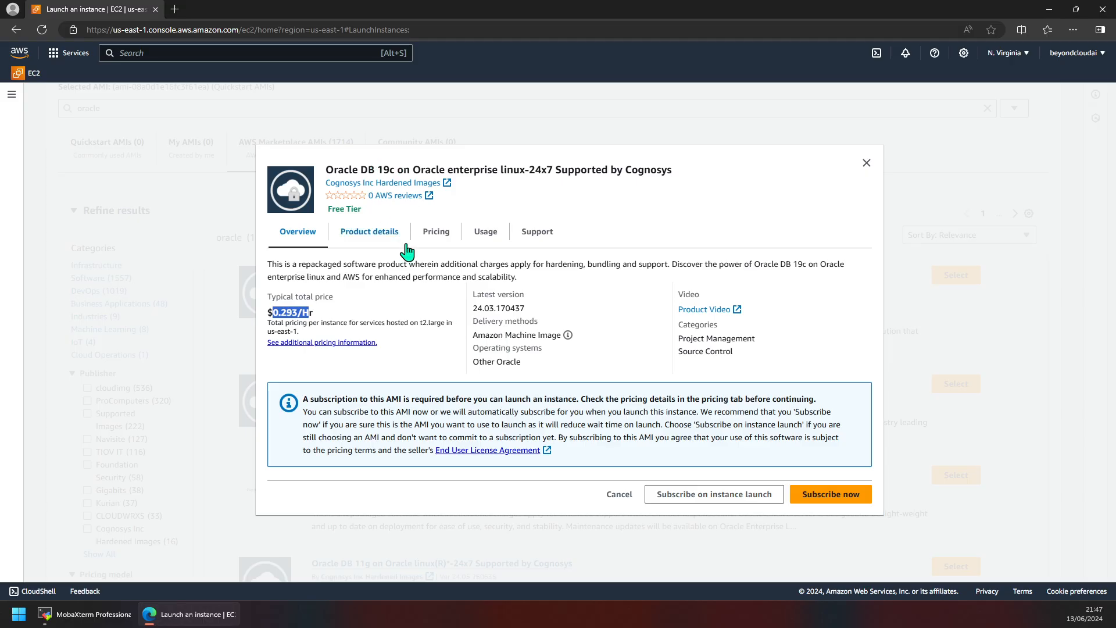
click(351, 238)
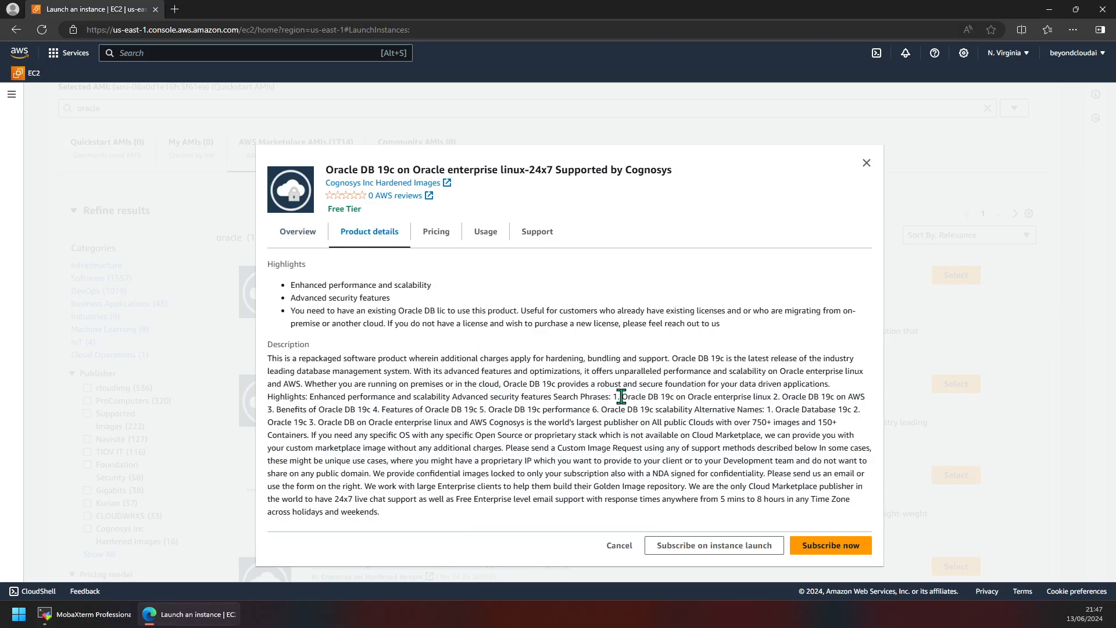
Step: Read the Oracle DB 19c product description and title, then return to the Overview
drag(612, 397, 779, 399)
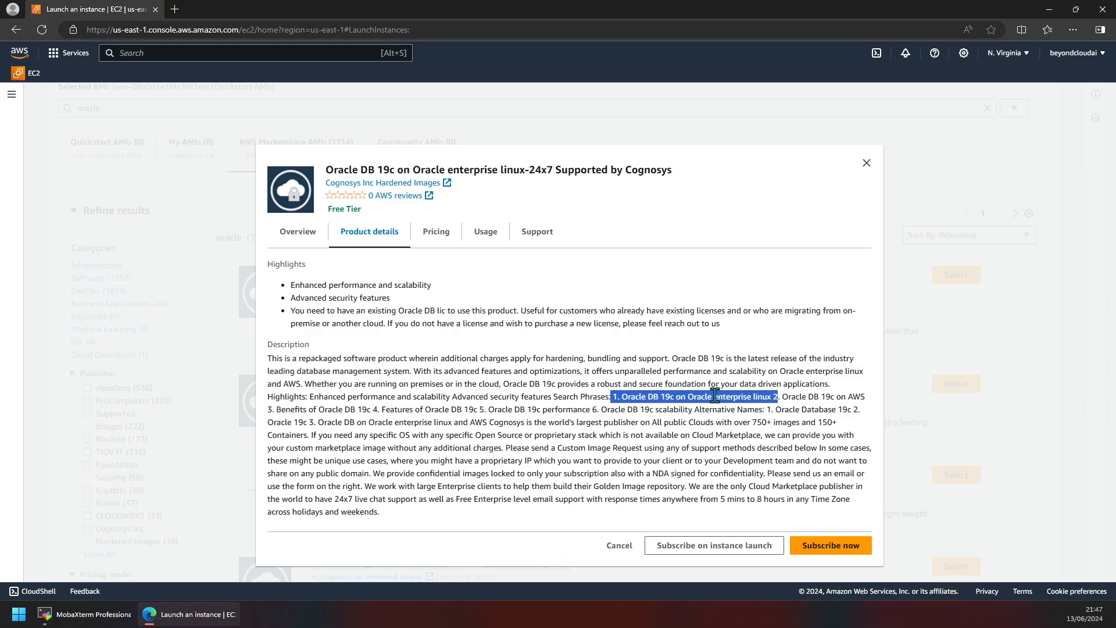
click(644, 396)
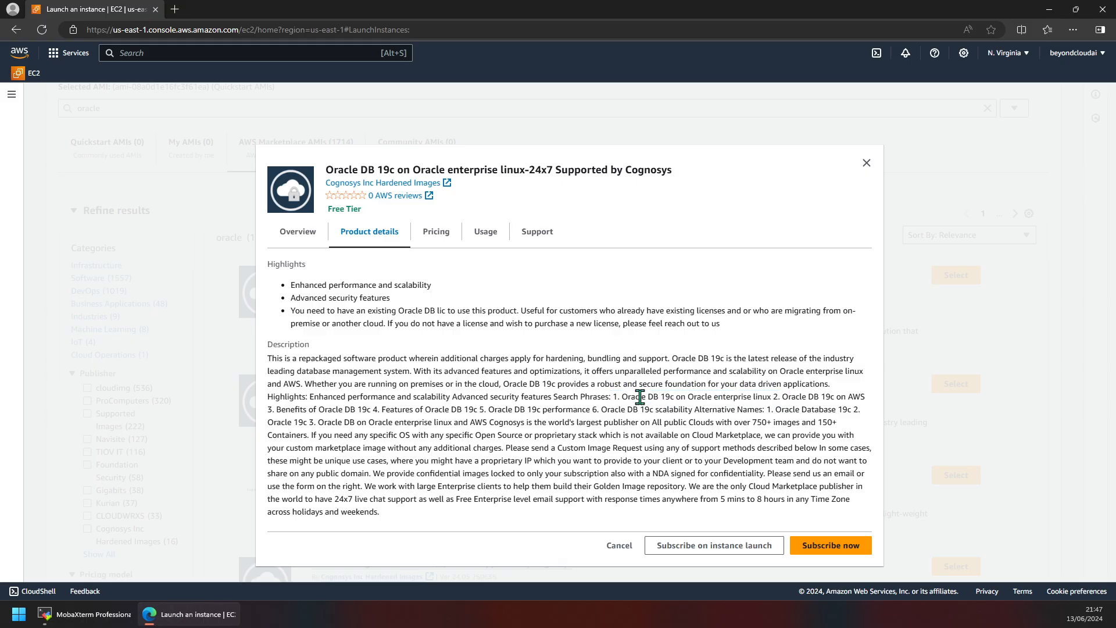
drag(627, 397, 672, 397)
drag(413, 169, 522, 172)
click(625, 403)
drag(326, 170, 529, 169)
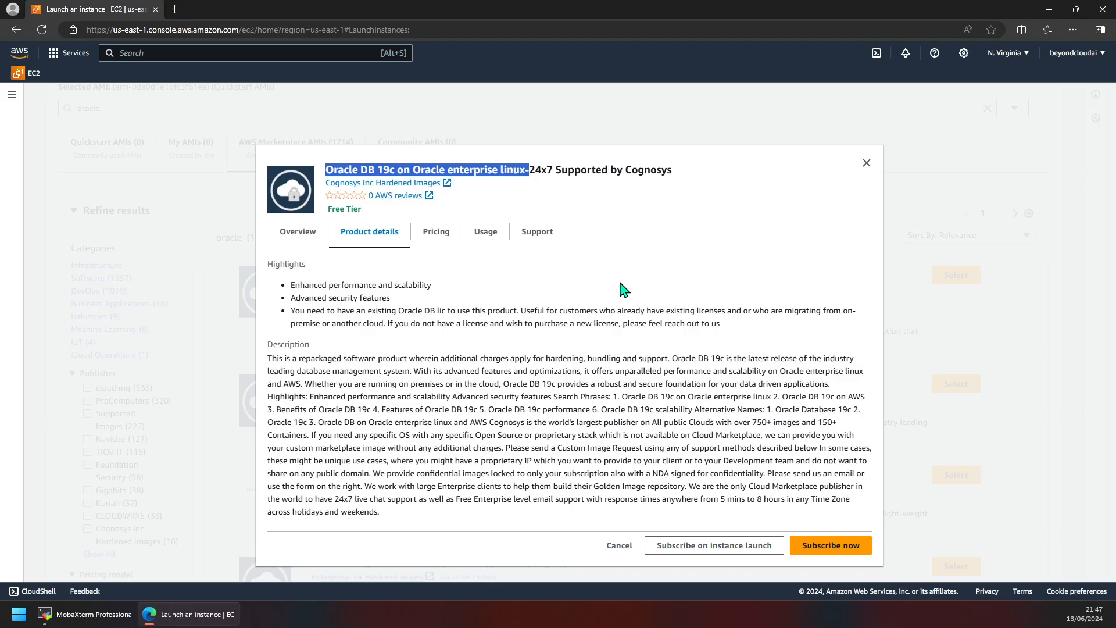
click(784, 393)
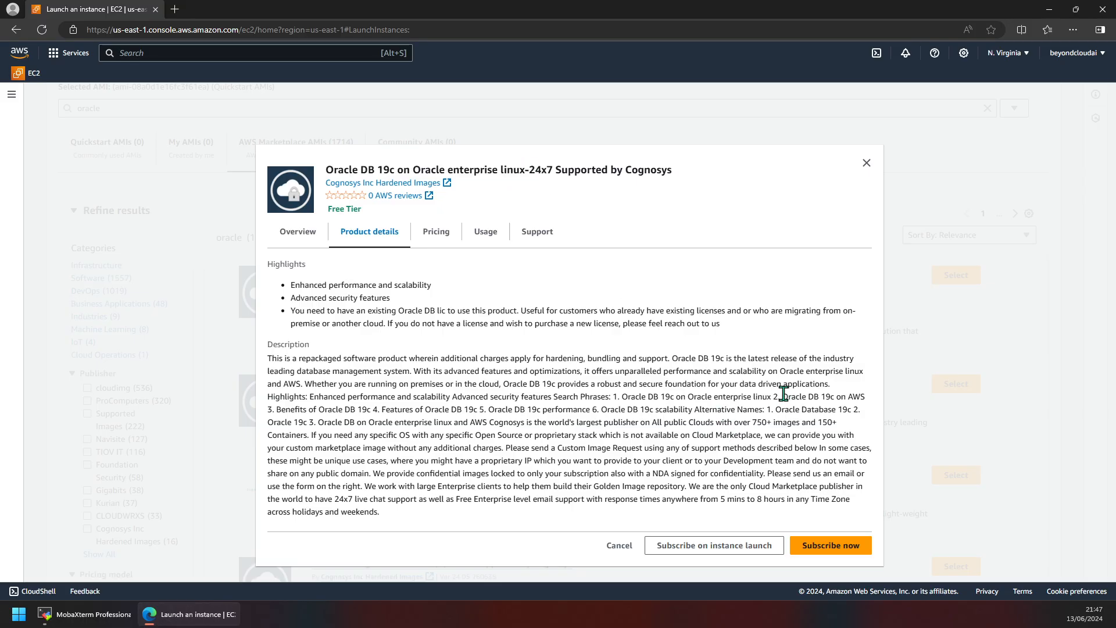
drag(783, 393, 485, 409)
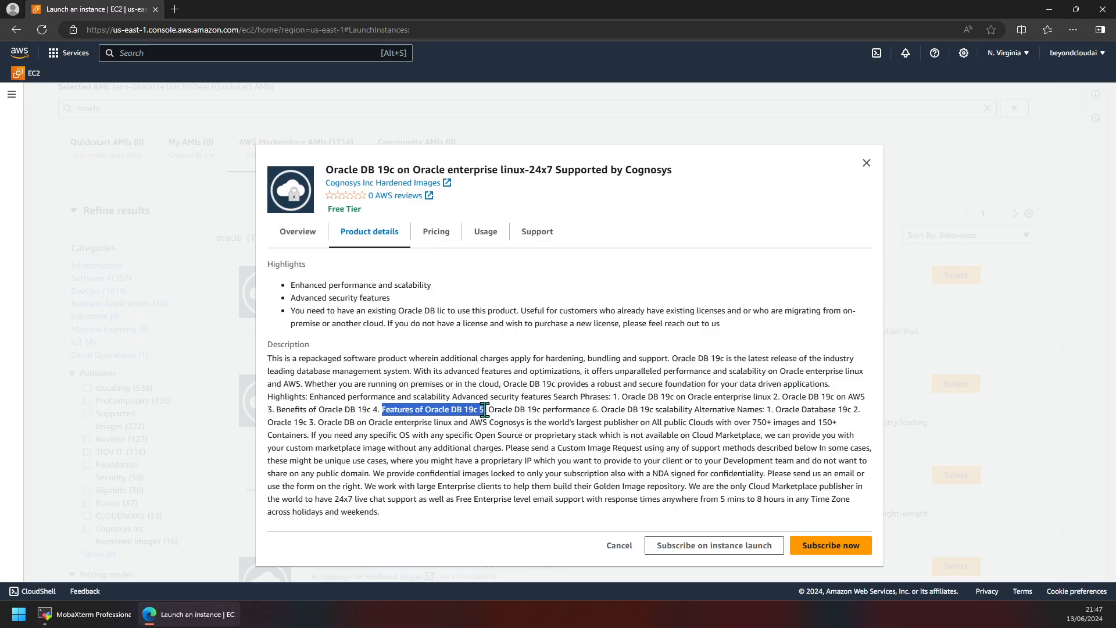
click(487, 413)
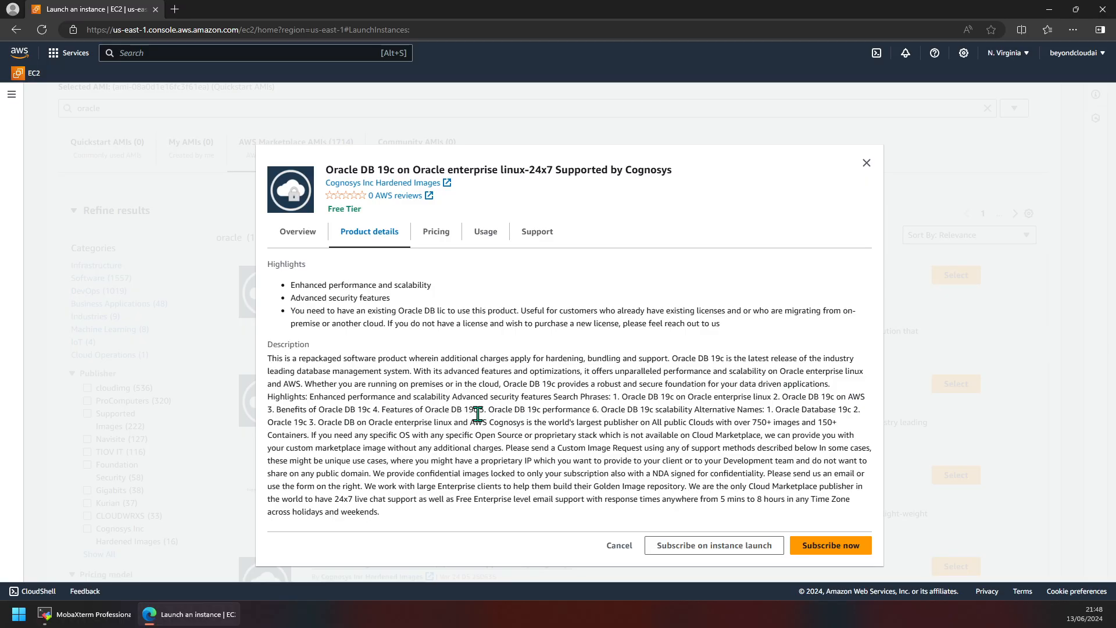
drag(490, 409, 596, 412)
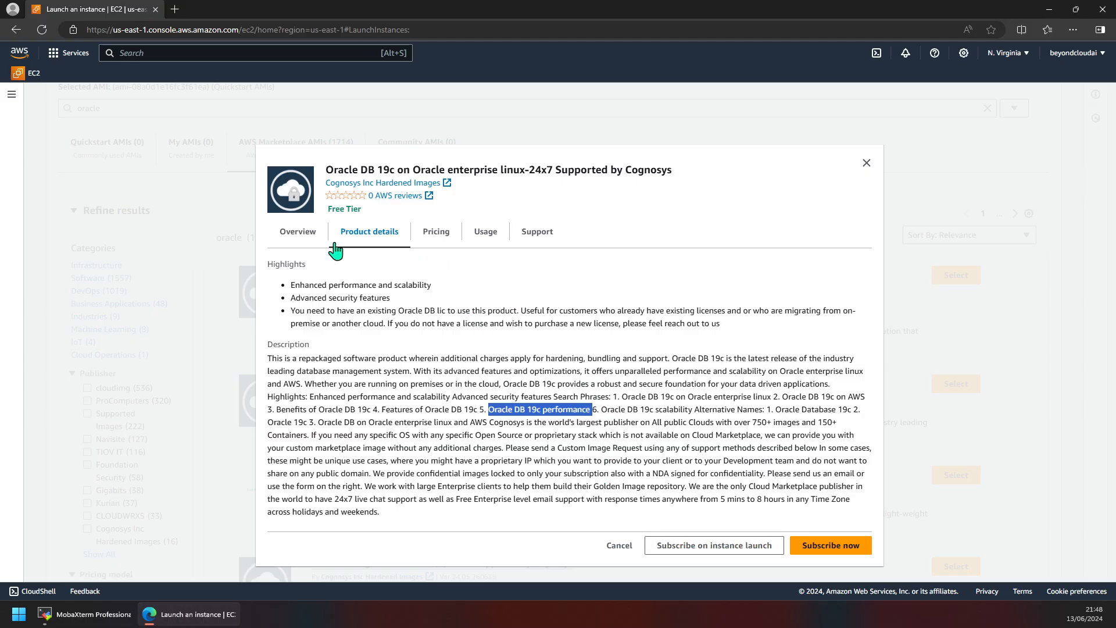
click(298, 235)
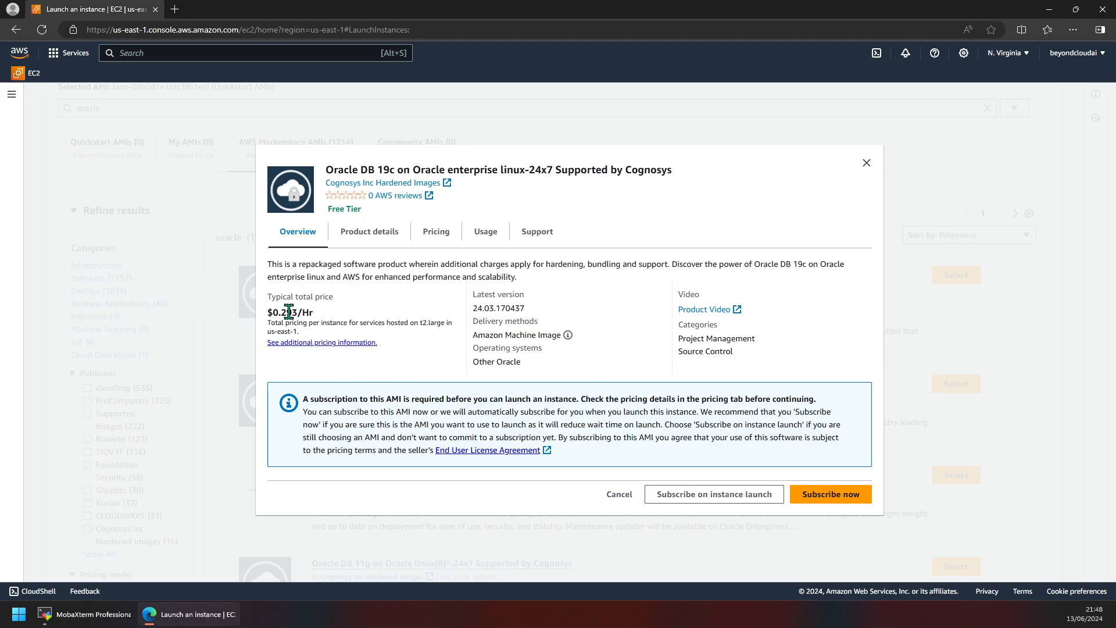
Step: Review the t2.large pricing note, then close the Oracle DB 19c dialog without subscribing
drag(268, 323, 308, 336)
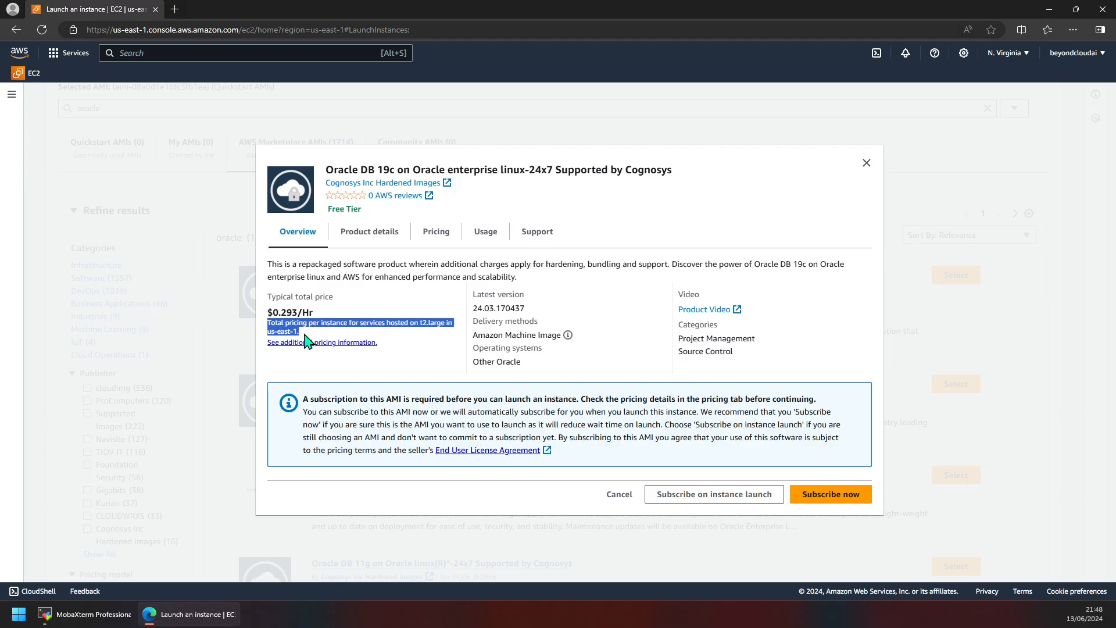
drag(434, 323, 422, 323)
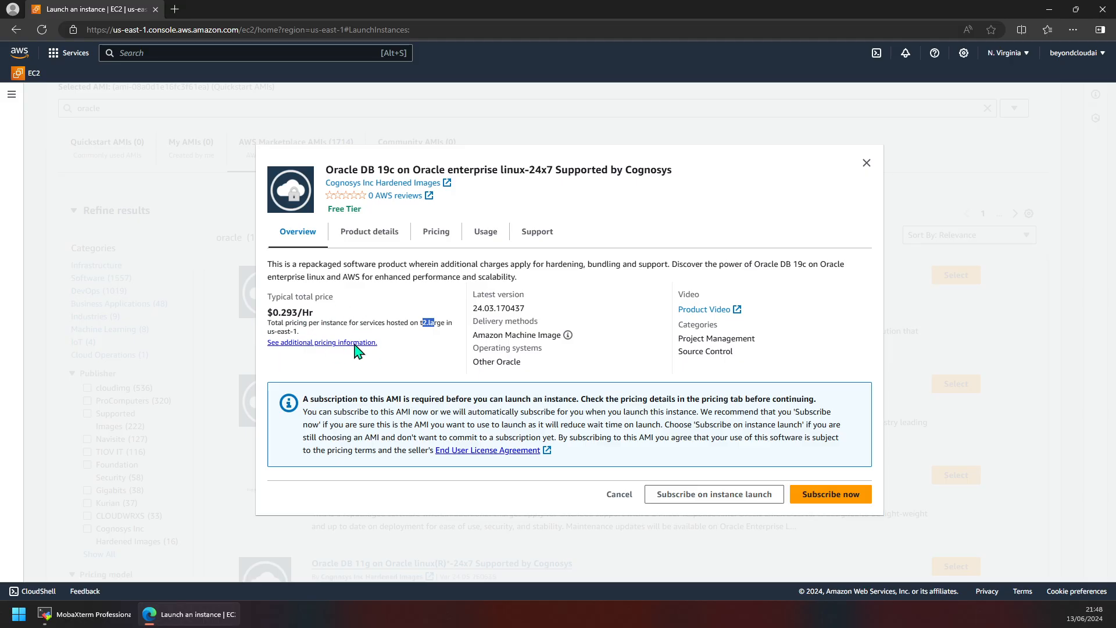
click(865, 164)
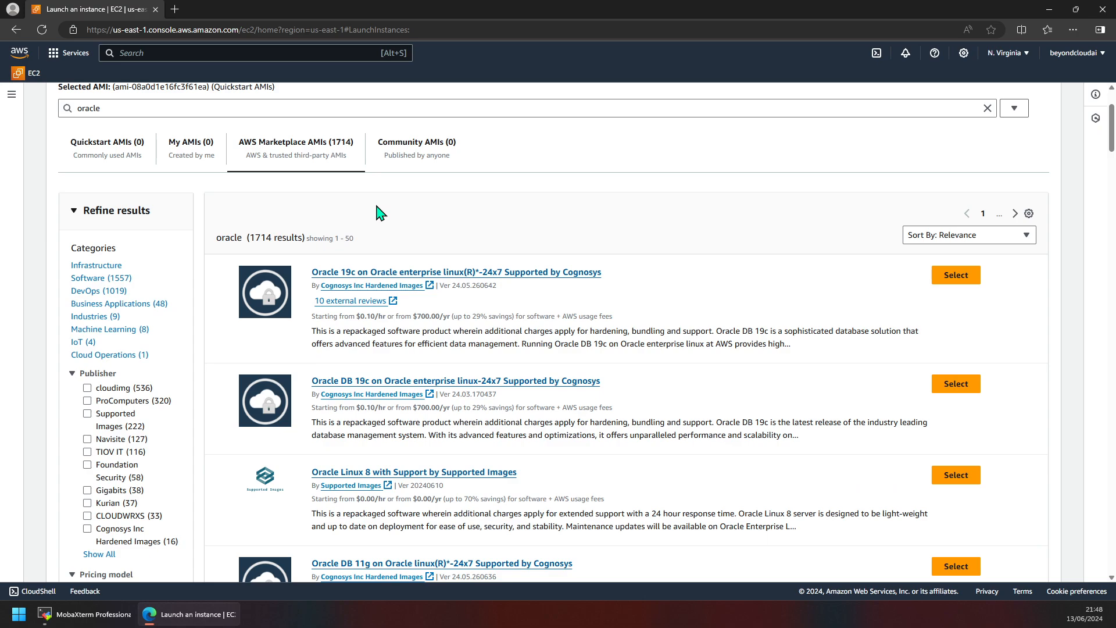
scroll(378, 212, down, 3)
scroll(325, 198, up, 3)
click(206, 109)
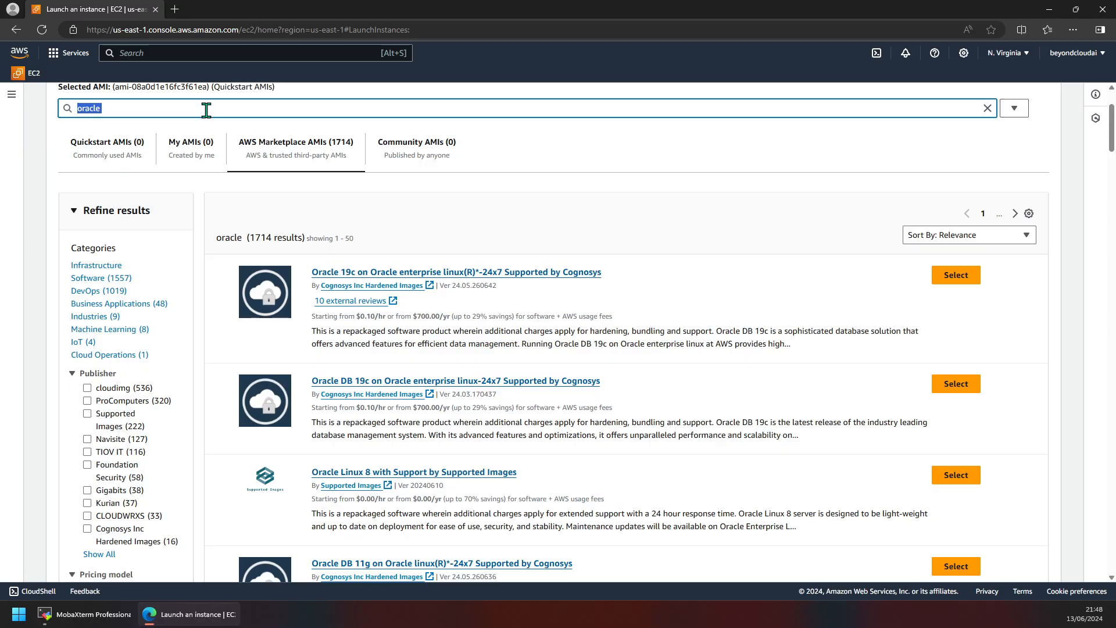
key(BackSpace)
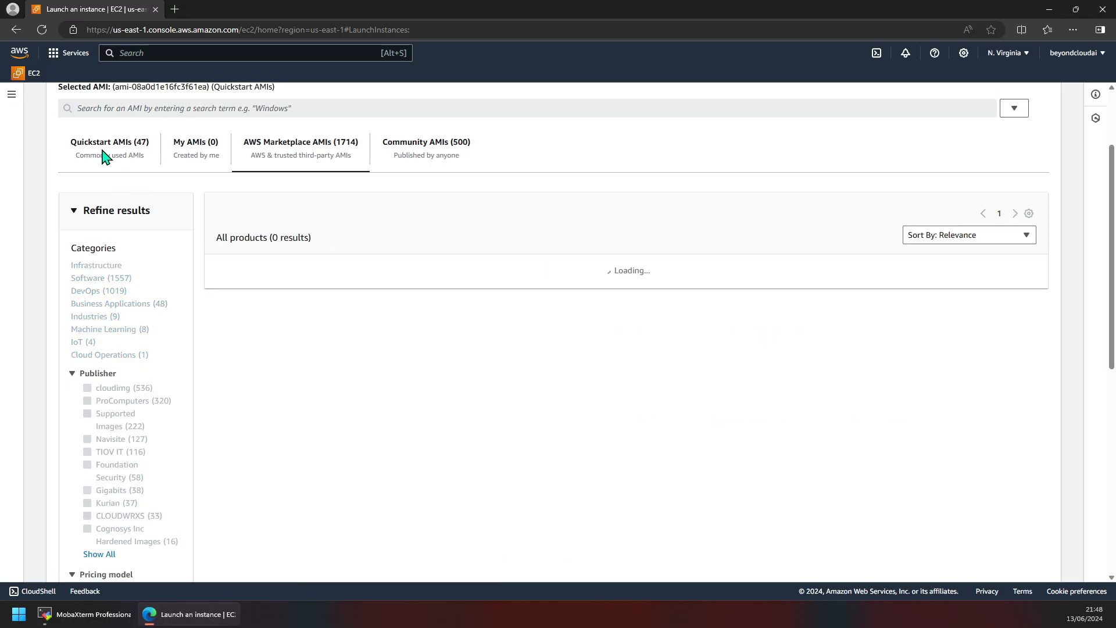
click(136, 157)
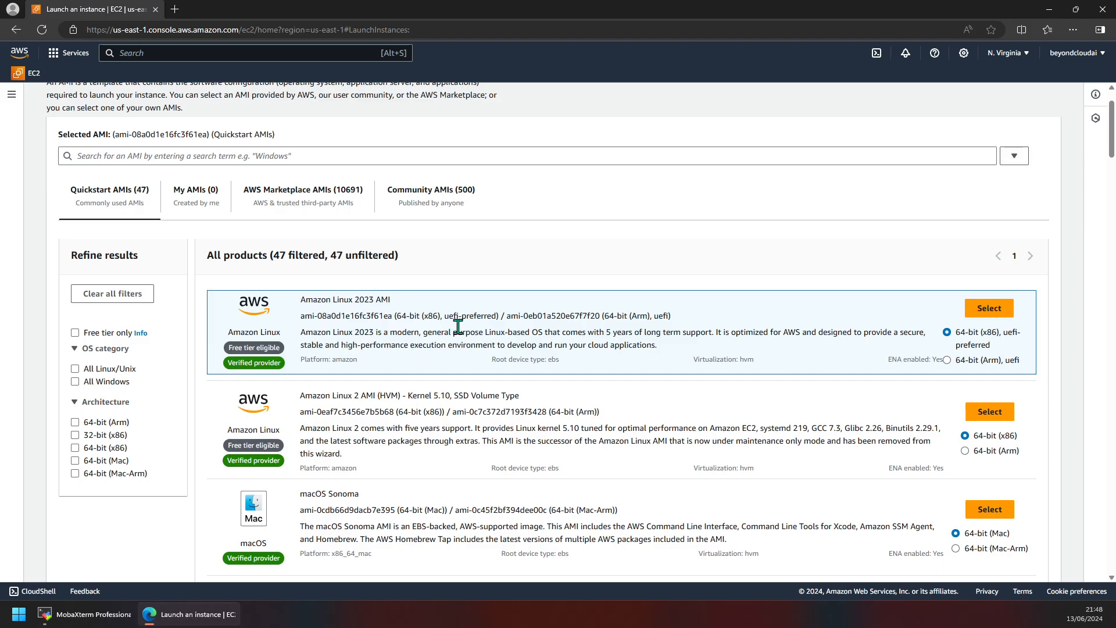
drag(306, 303, 510, 333)
scroll(647, 379, up, 1)
scroll(646, 379, down, 8)
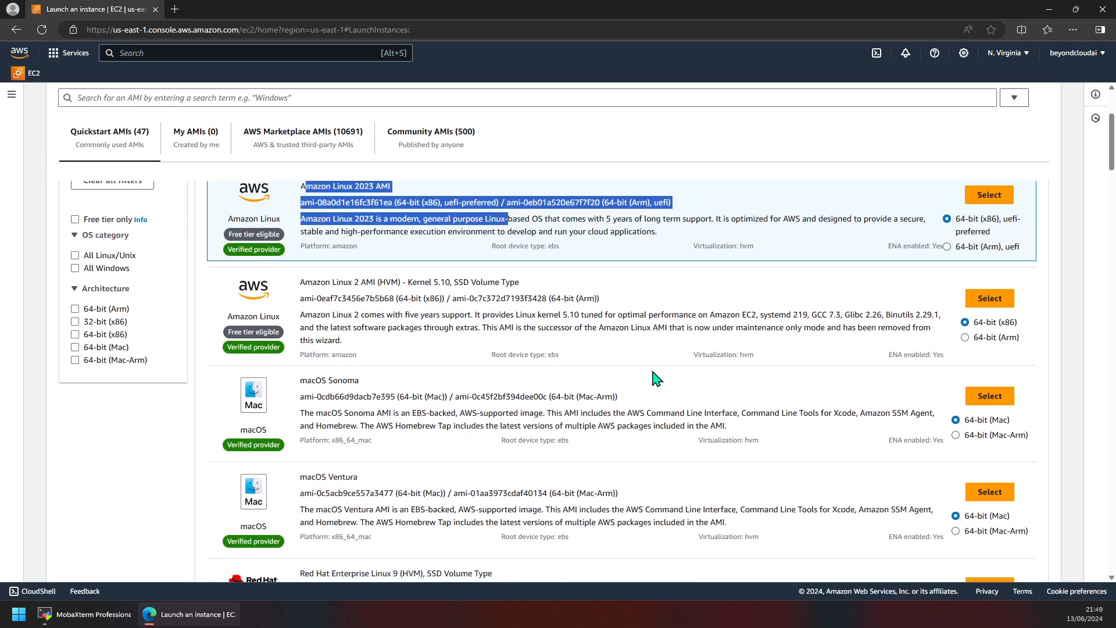
scroll(653, 372, up, 4)
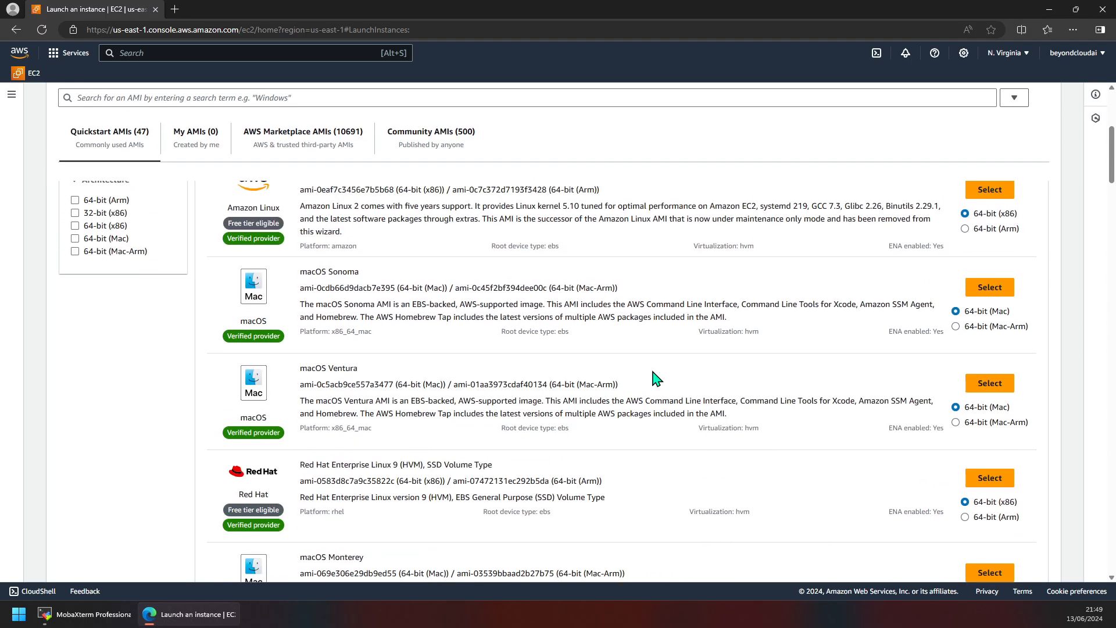
scroll(335, 289, up, 2)
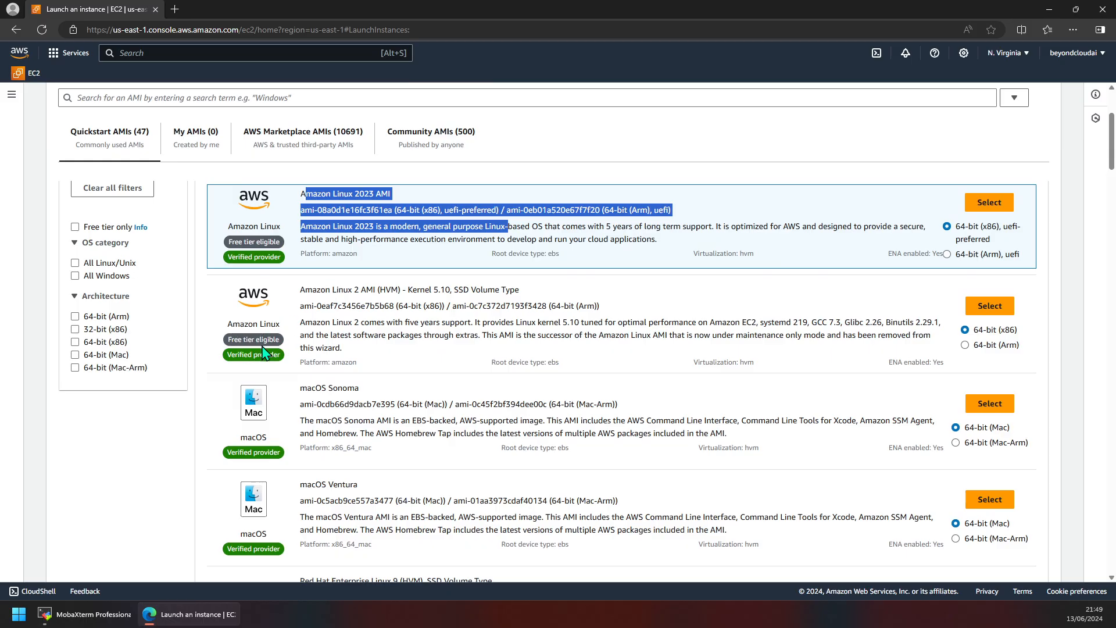
scroll(341, 360, down, 6)
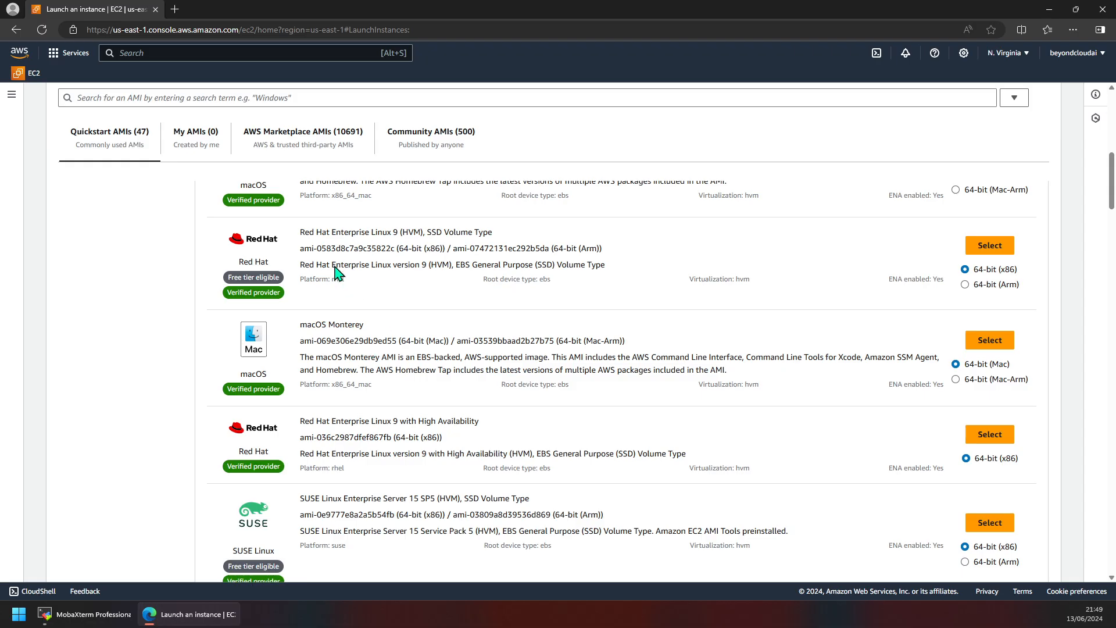
scroll(392, 317, up, 1)
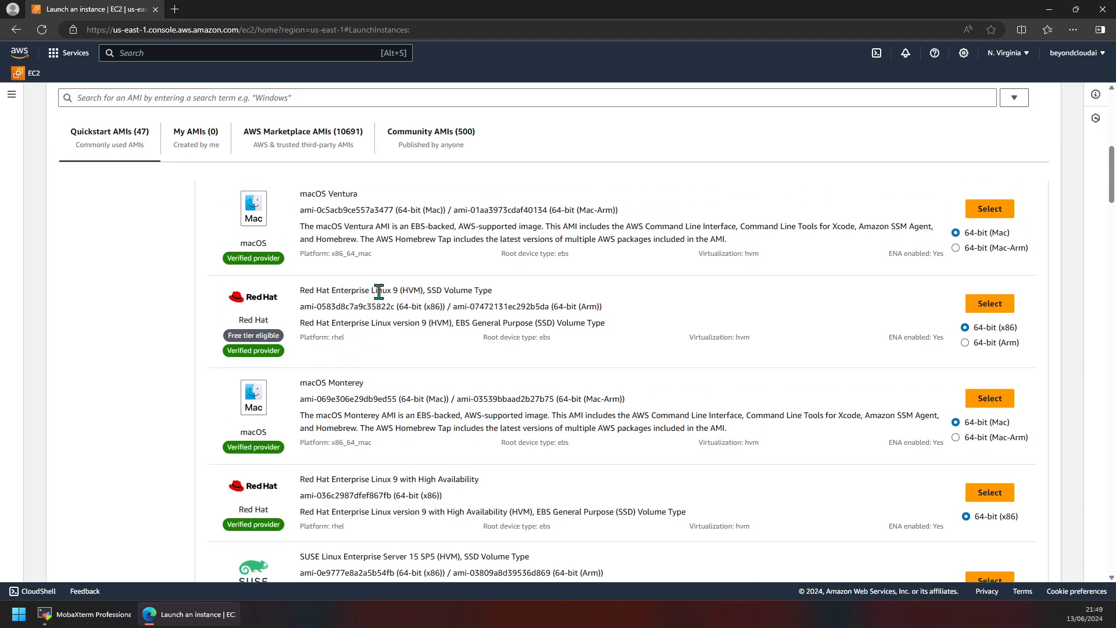
triple_click(332, 294)
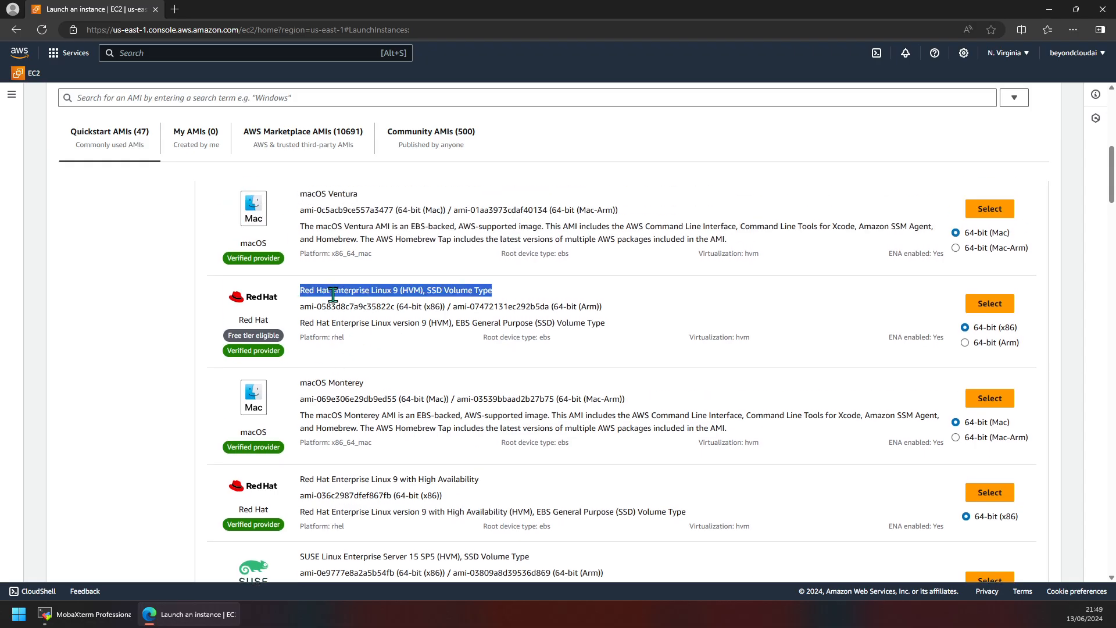
triple_click(266, 335)
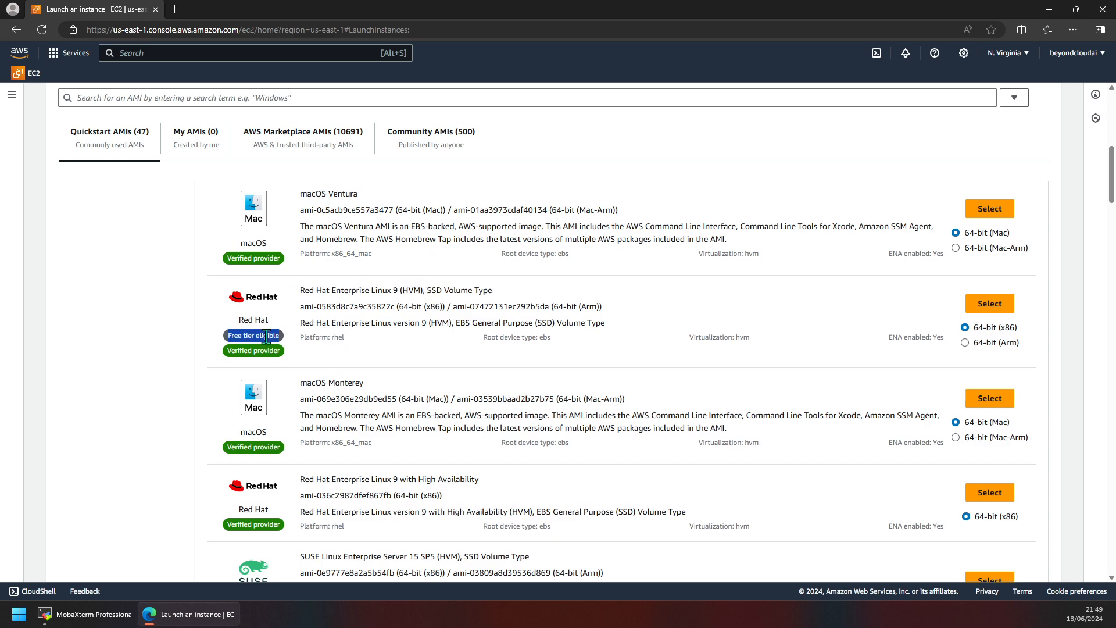
scroll(348, 335, down, 3)
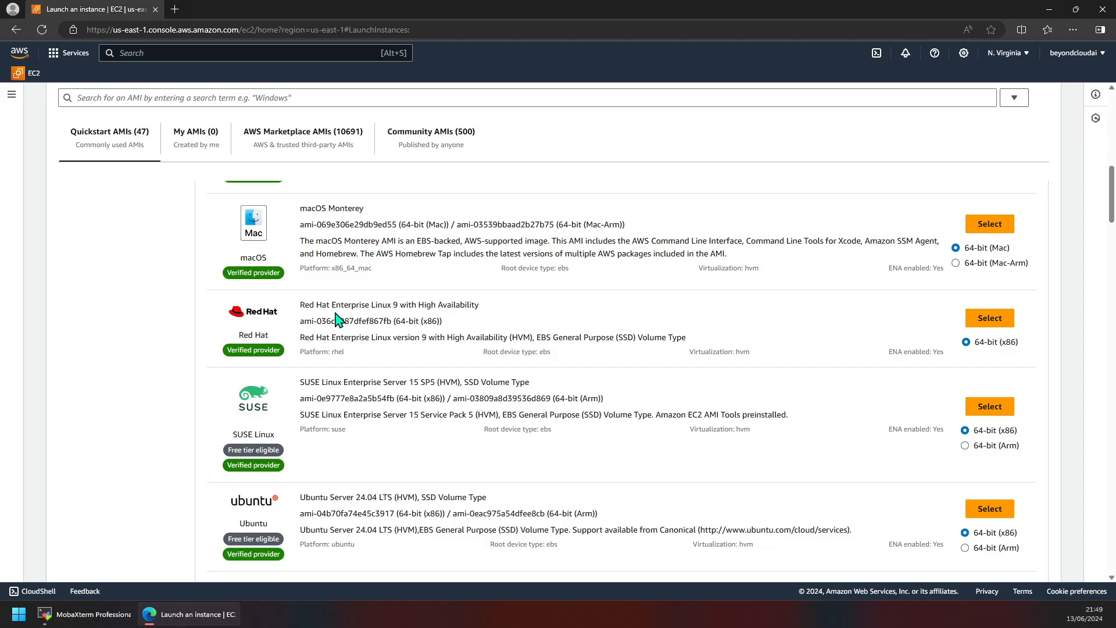
drag(367, 307, 479, 306)
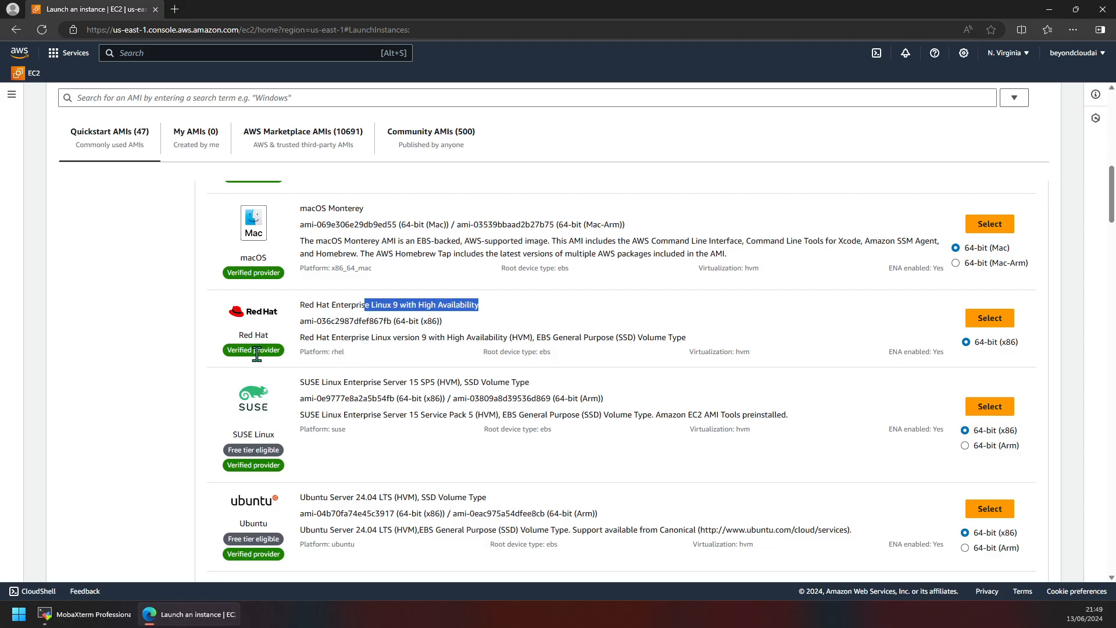
scroll(249, 436, down, 2)
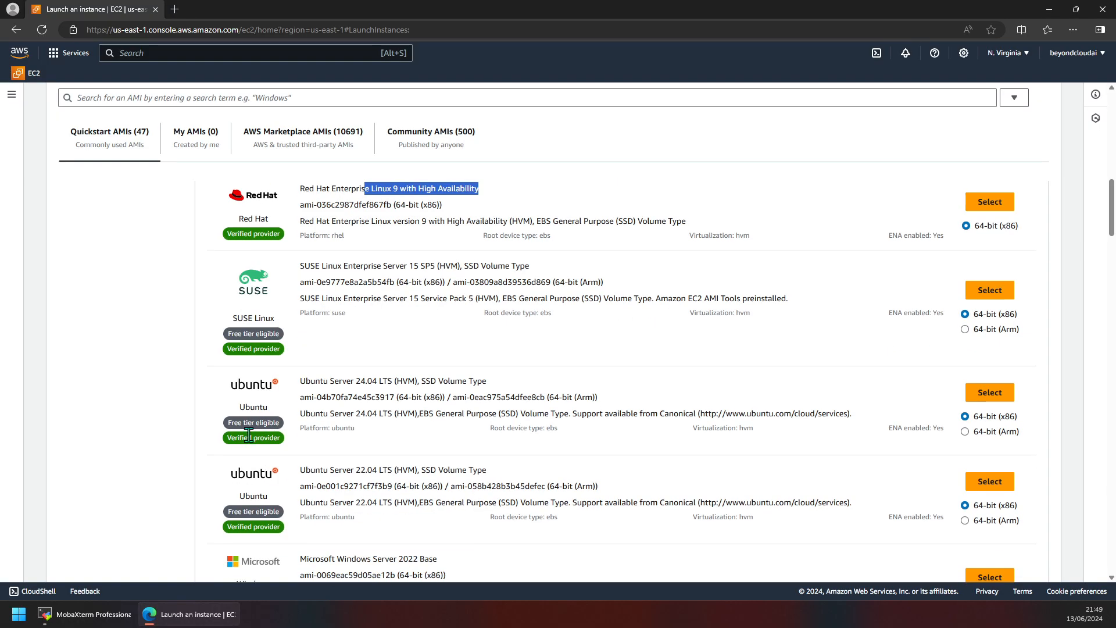
scroll(249, 435, down, 4)
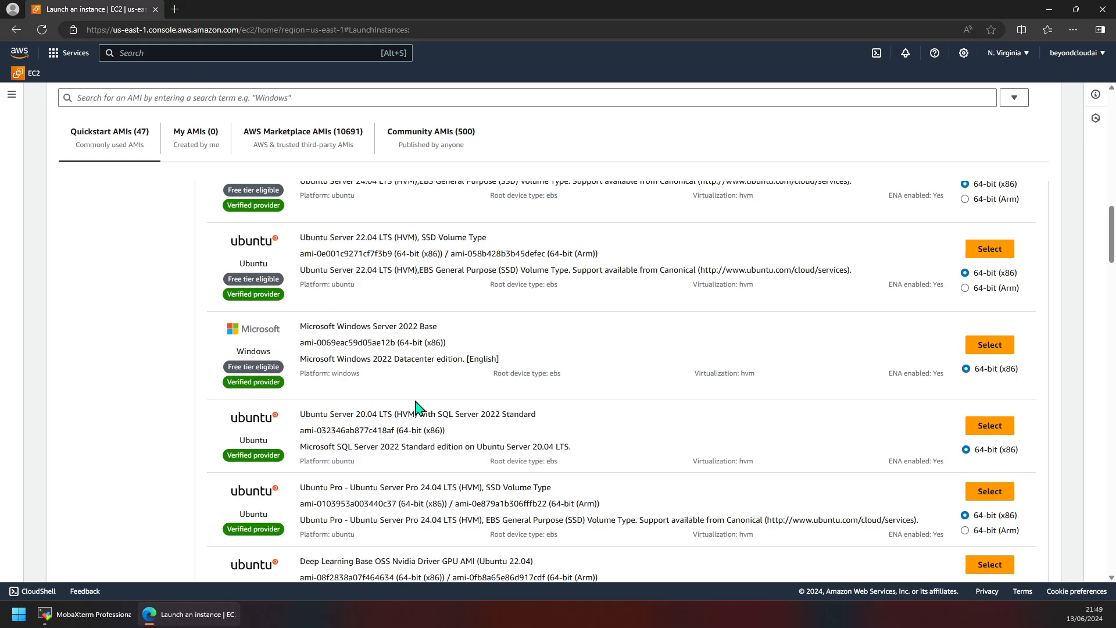
scroll(468, 416, down, 6)
scroll(470, 424, down, 3)
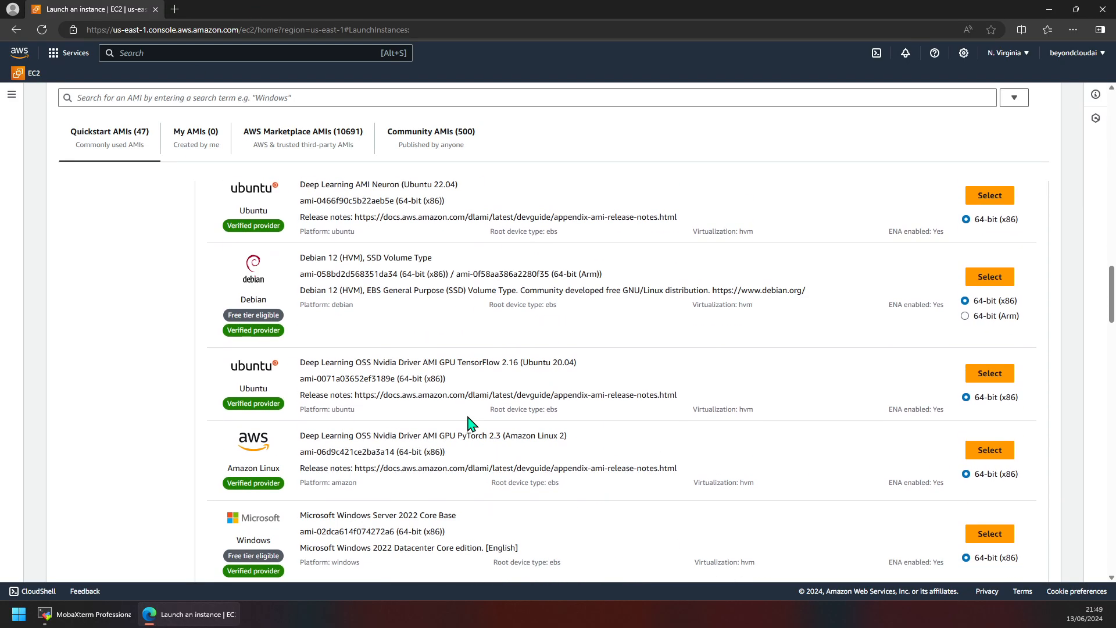
scroll(471, 424, up, 1)
scroll(470, 425, down, 2)
scroll(472, 412, up, 20)
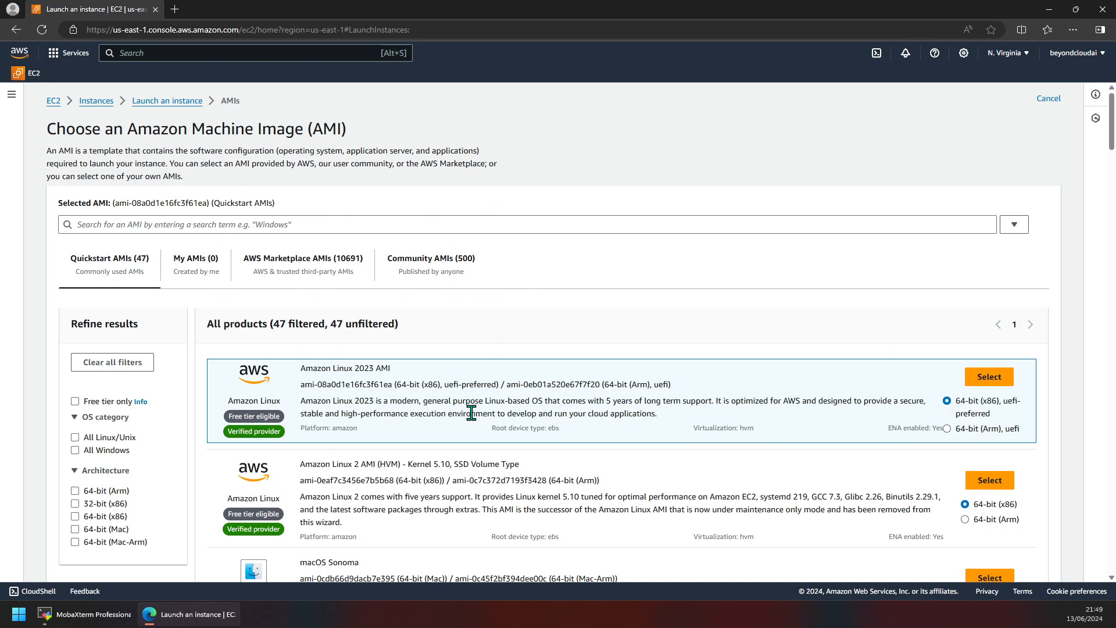
Step: Choose Amazon Linux 2023 AMI, close the Free tier notice, and confirm the AMI in the summary
click(990, 384)
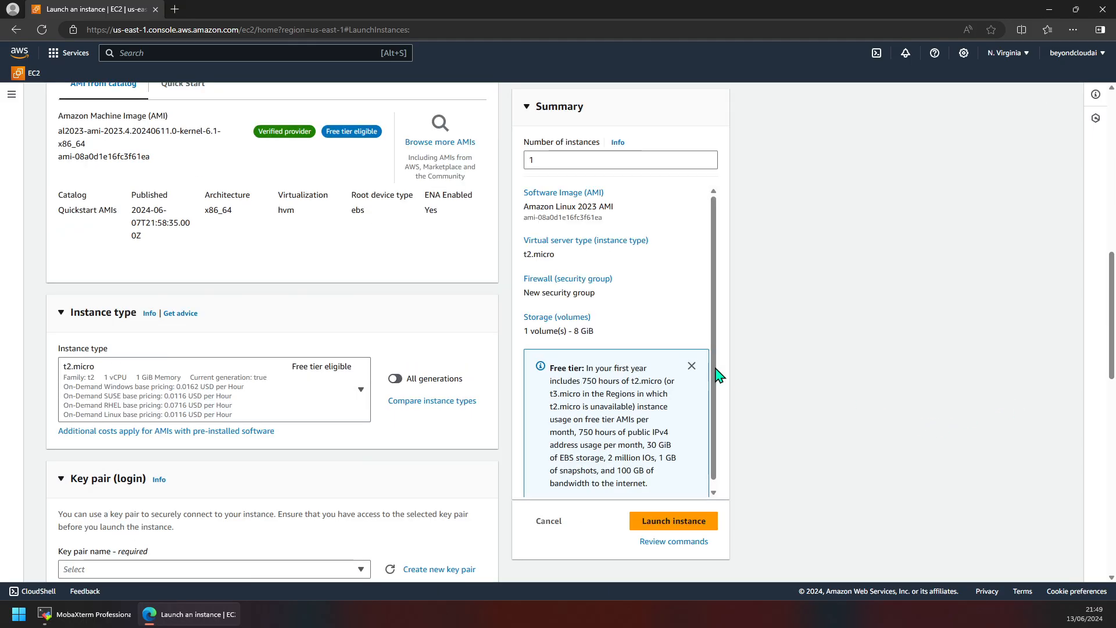
click(691, 365)
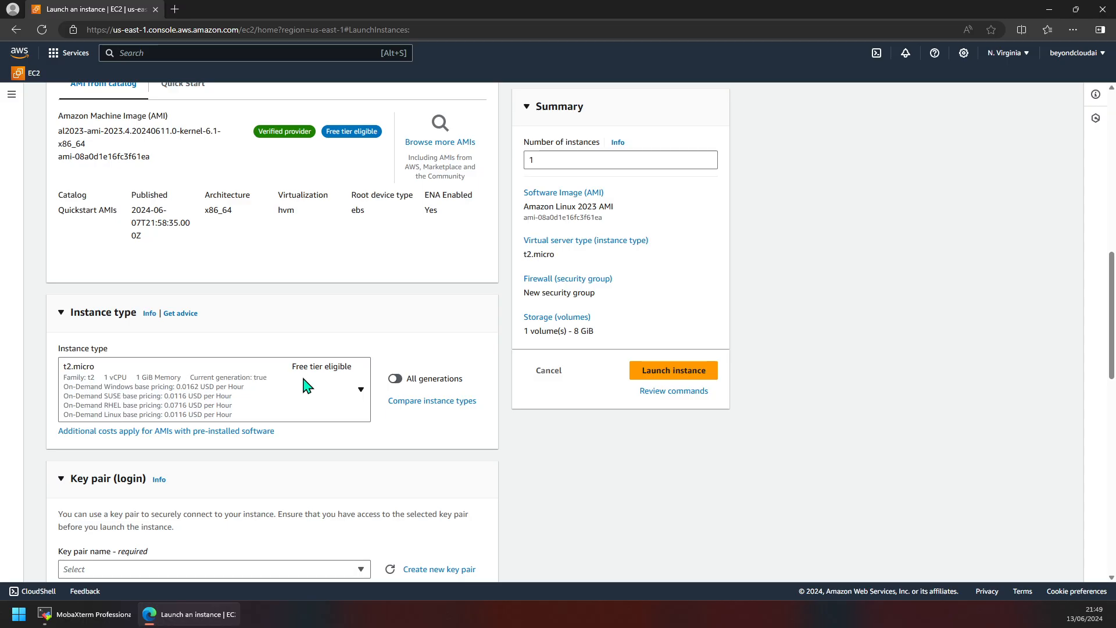
scroll(186, 331, up, 4)
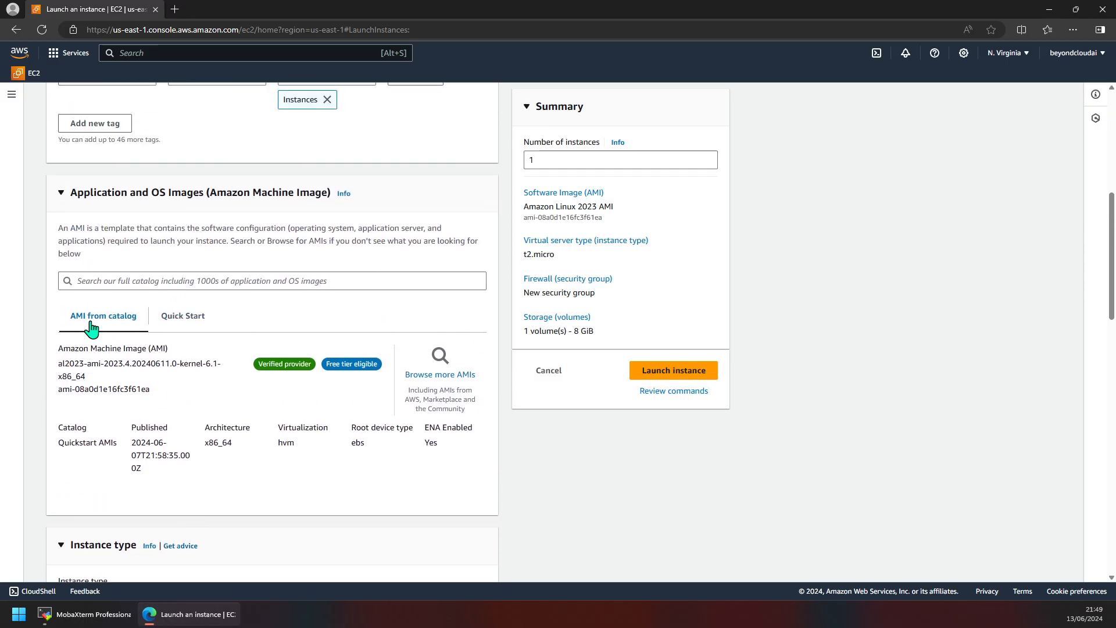
triple_click(564, 207)
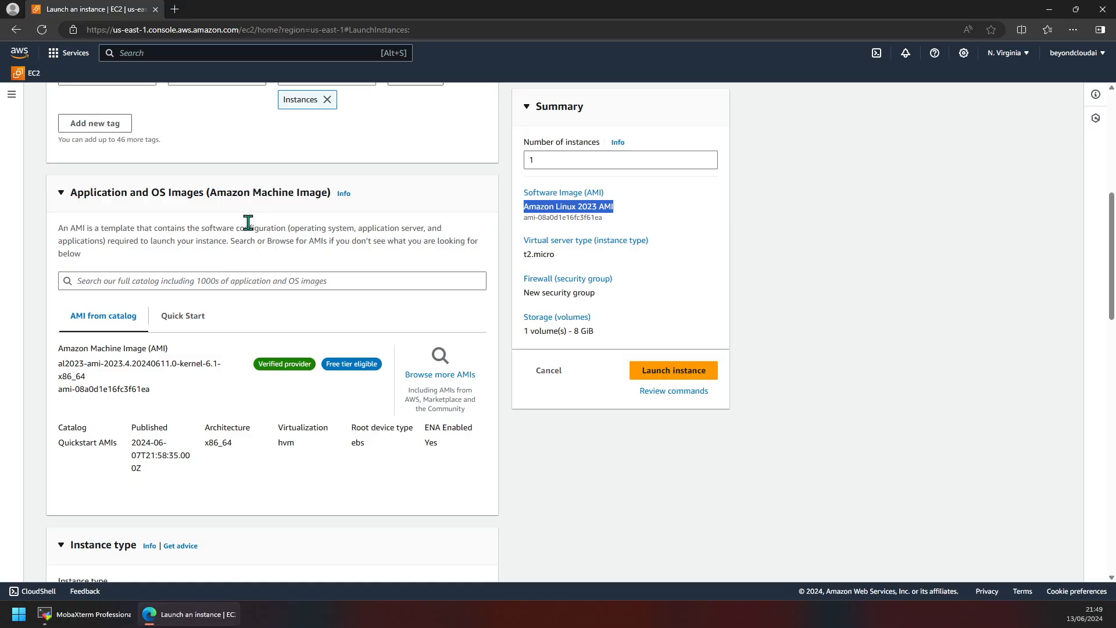
scroll(296, 362, down, 5)
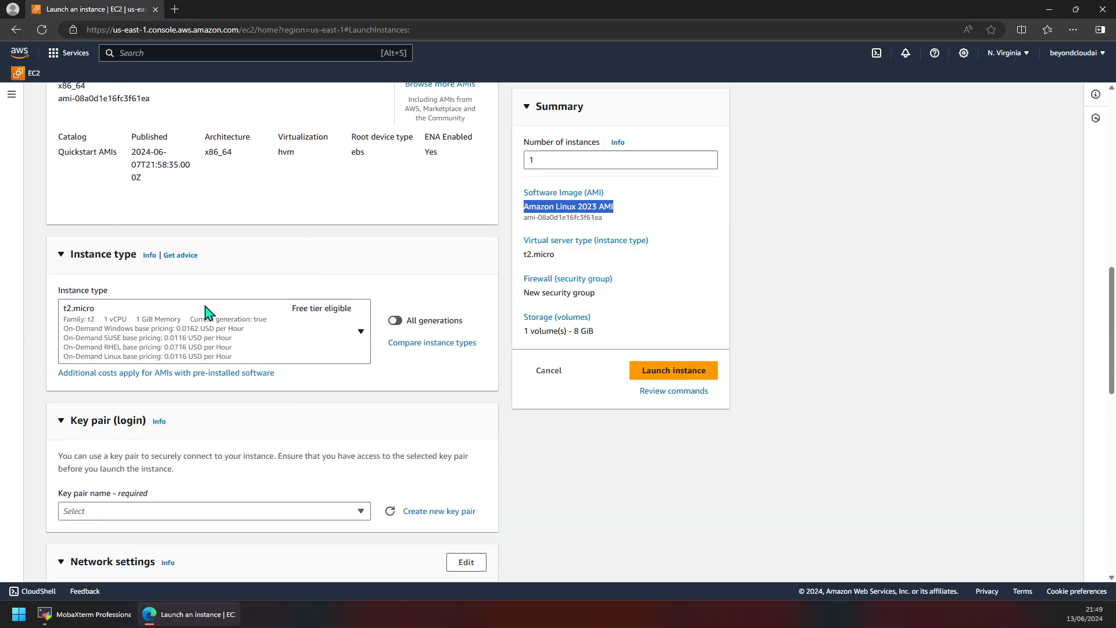
Step: Change the instance type from t2.micro to t2.medium (2 vCPU, 4 GiB)
click(361, 333)
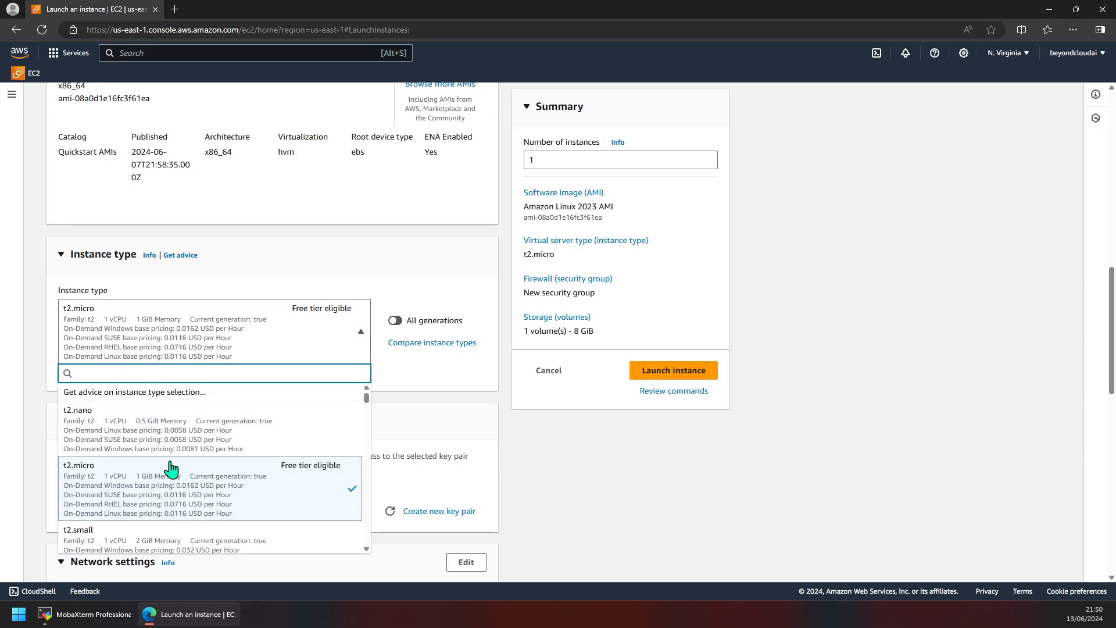
scroll(183, 488, down, 1)
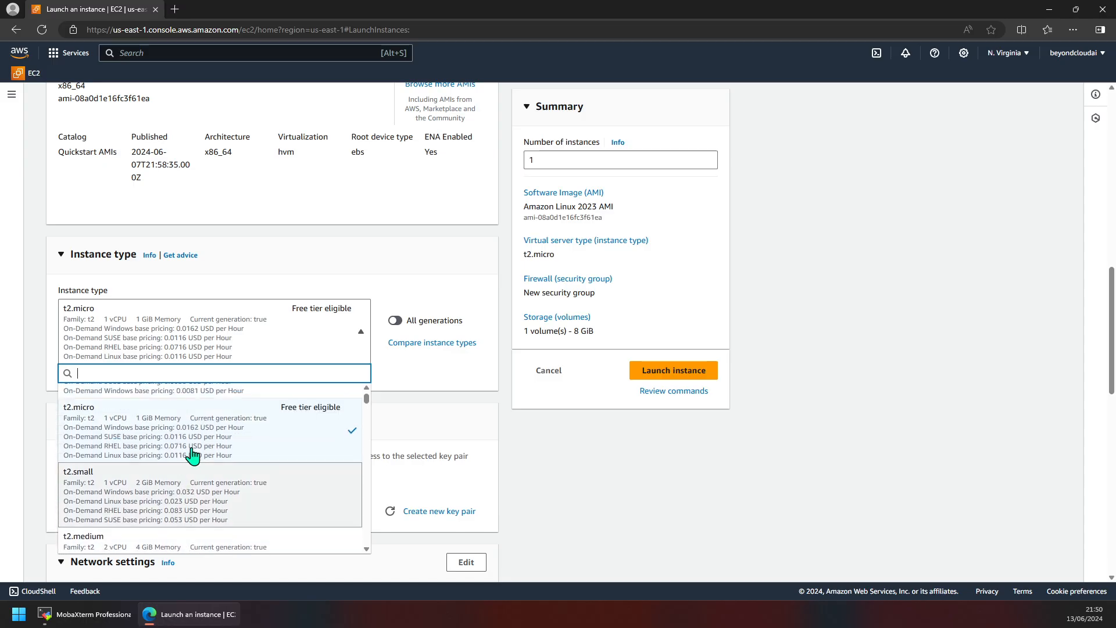
scroll(194, 448, down, 2)
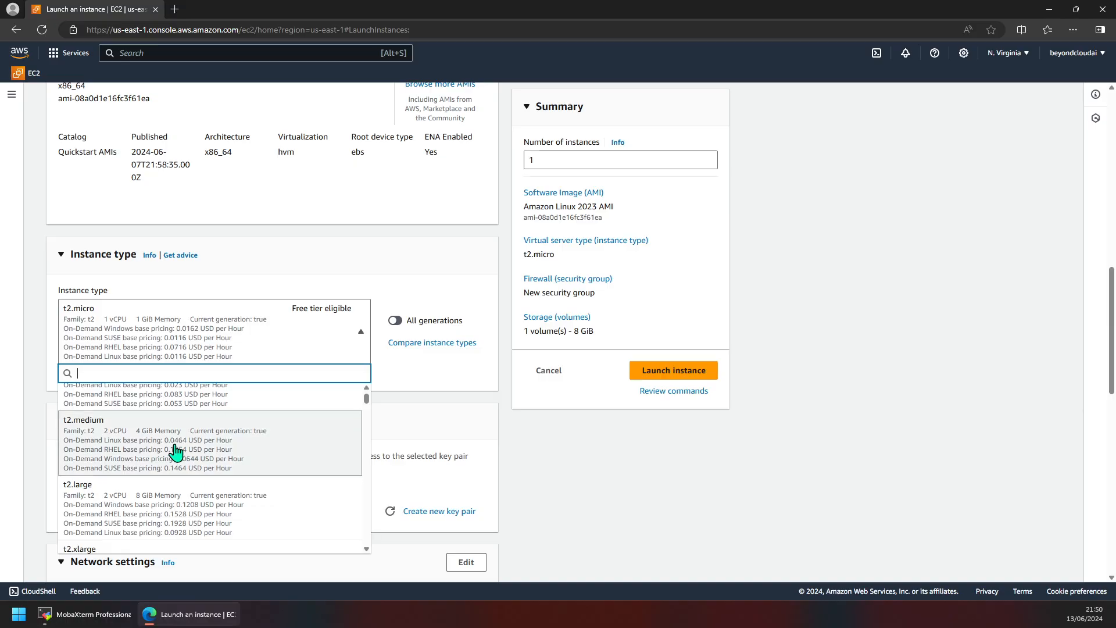
click(145, 449)
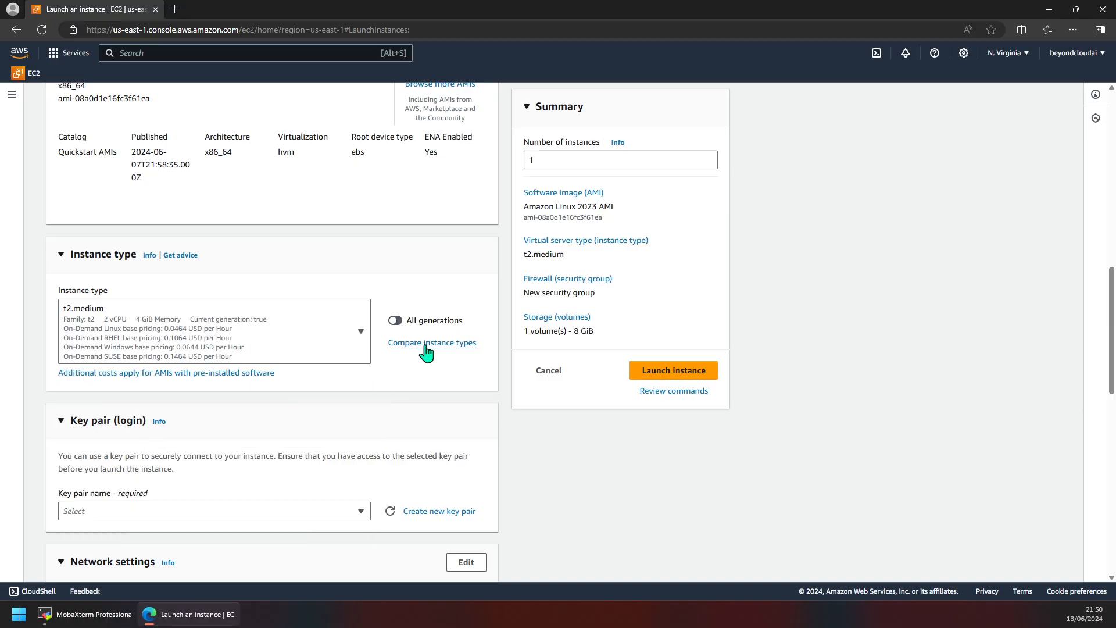
click(361, 511)
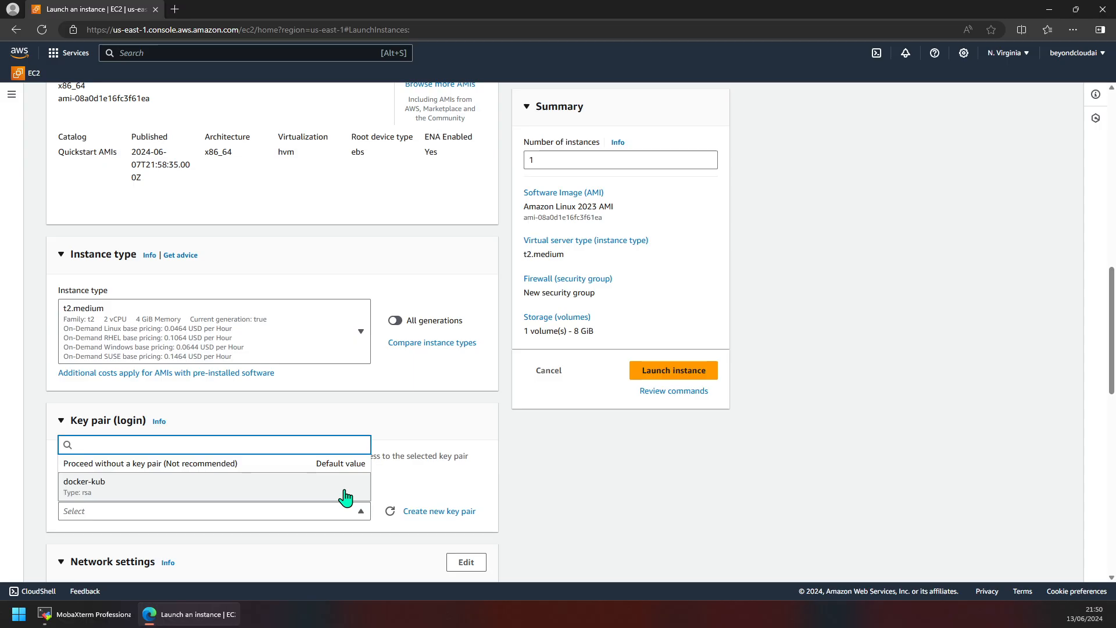
Step: Close the key pair list and bring up the Create key pair dialog
click(421, 458)
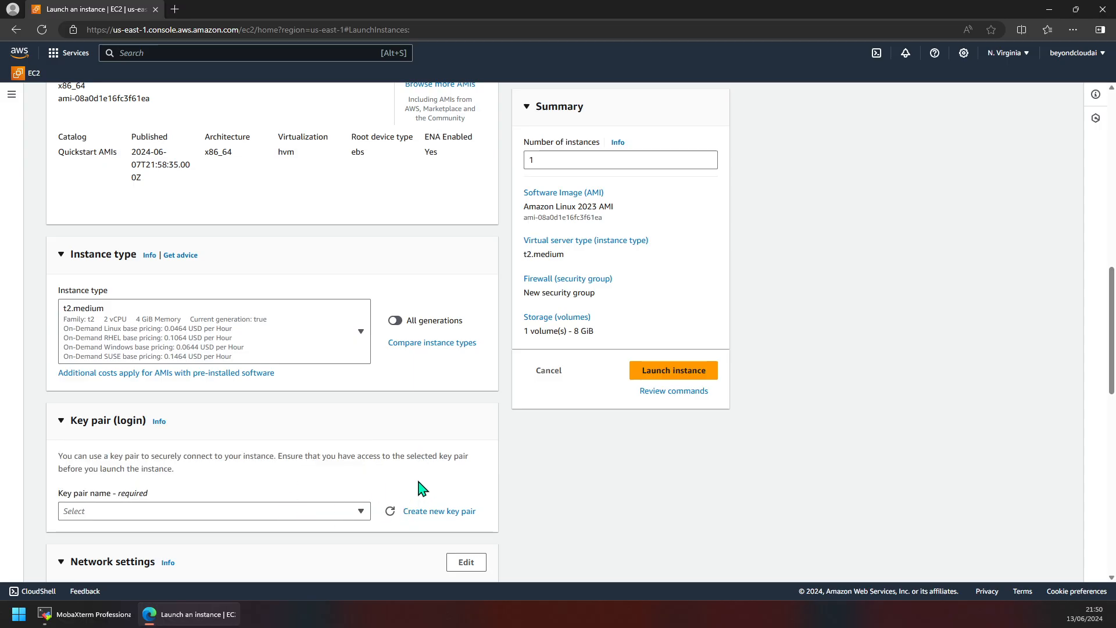
key(alt)
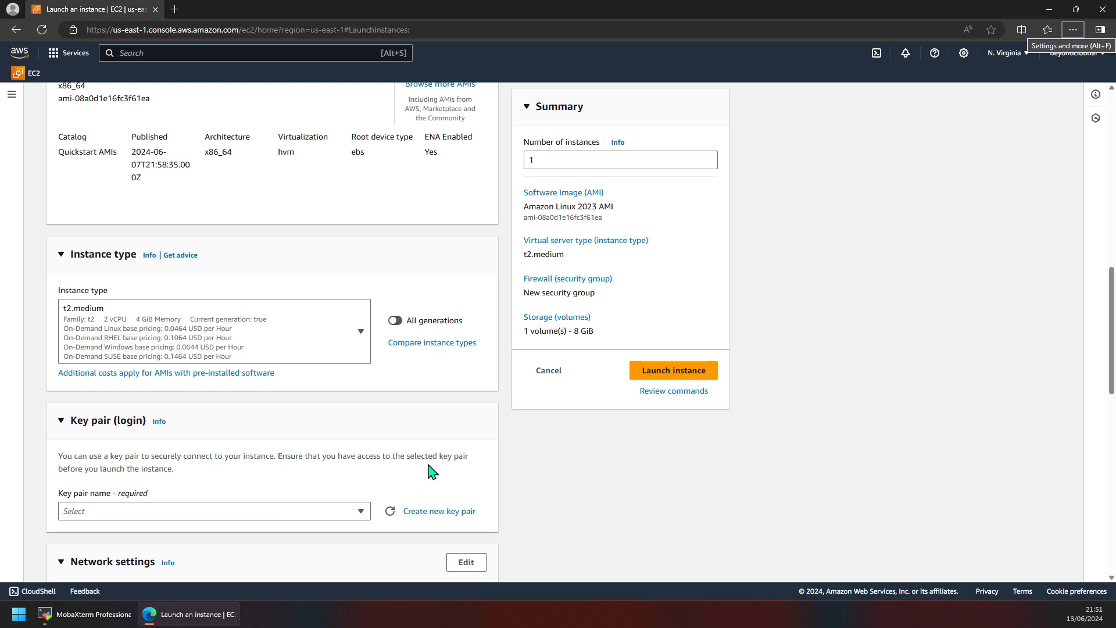
click(424, 510)
Step: Name the new key pair Docker-Kube with .ppk format, then switch to MobaXterm
click(423, 512)
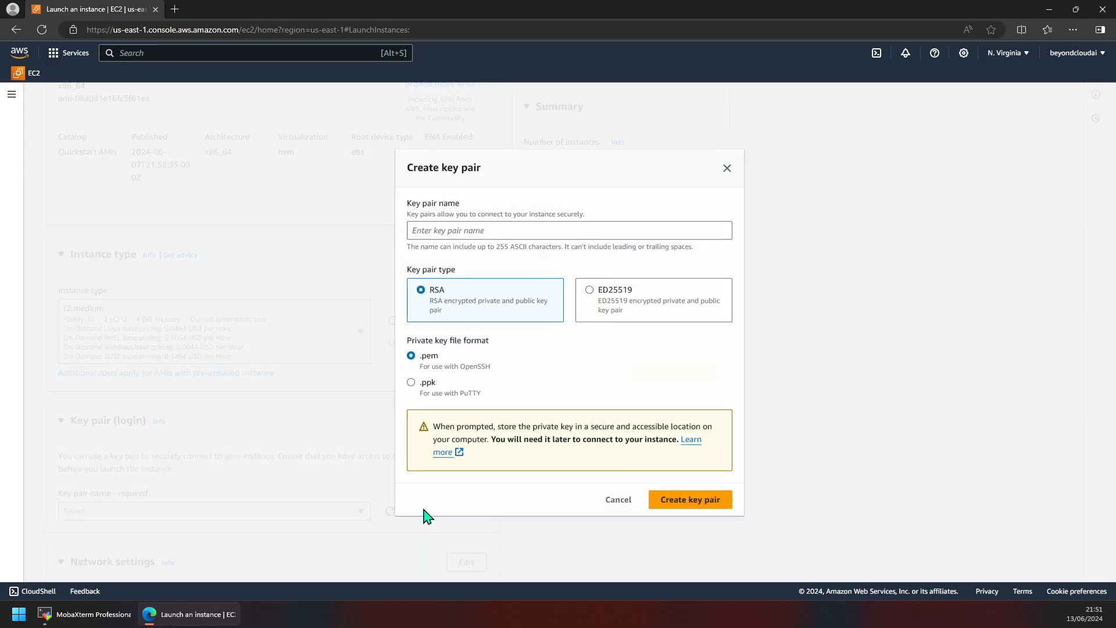
click(498, 232)
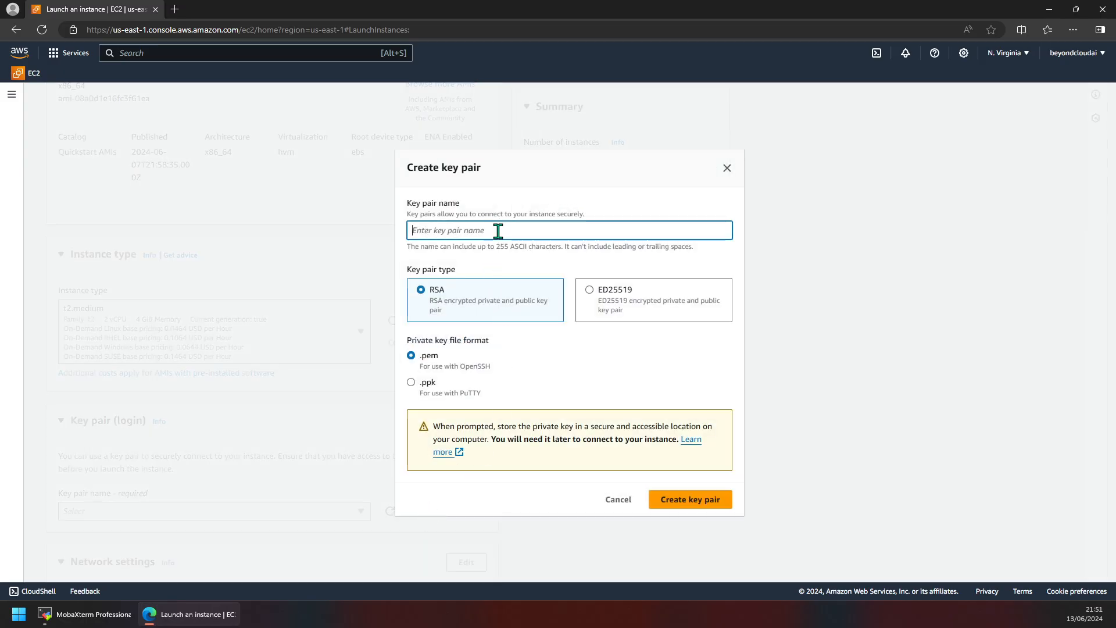
text(Docker-Kube)
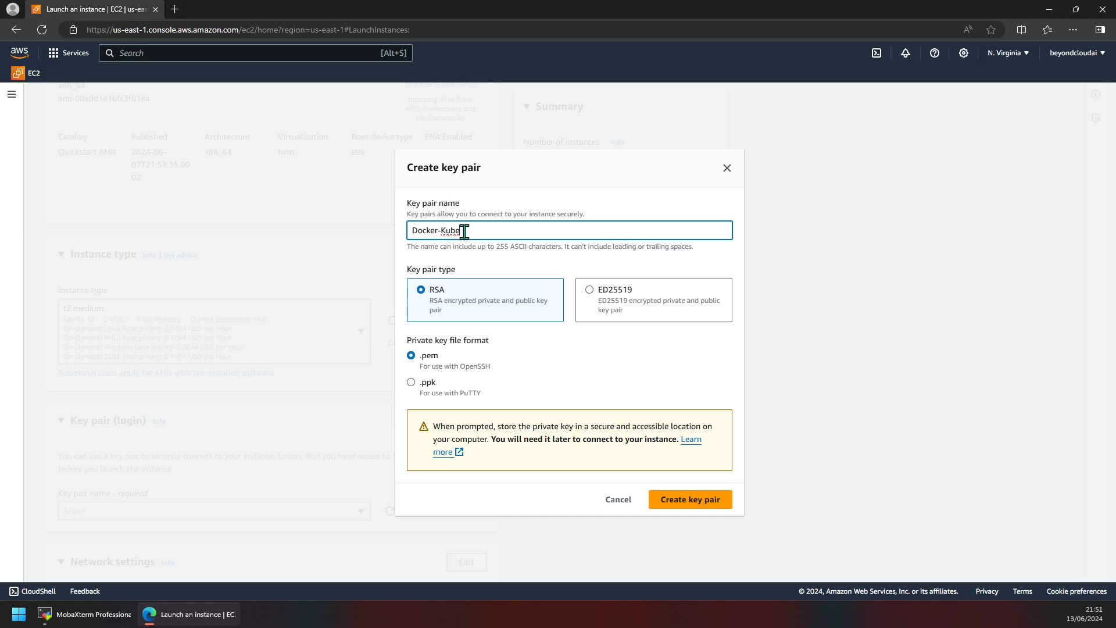
click(428, 383)
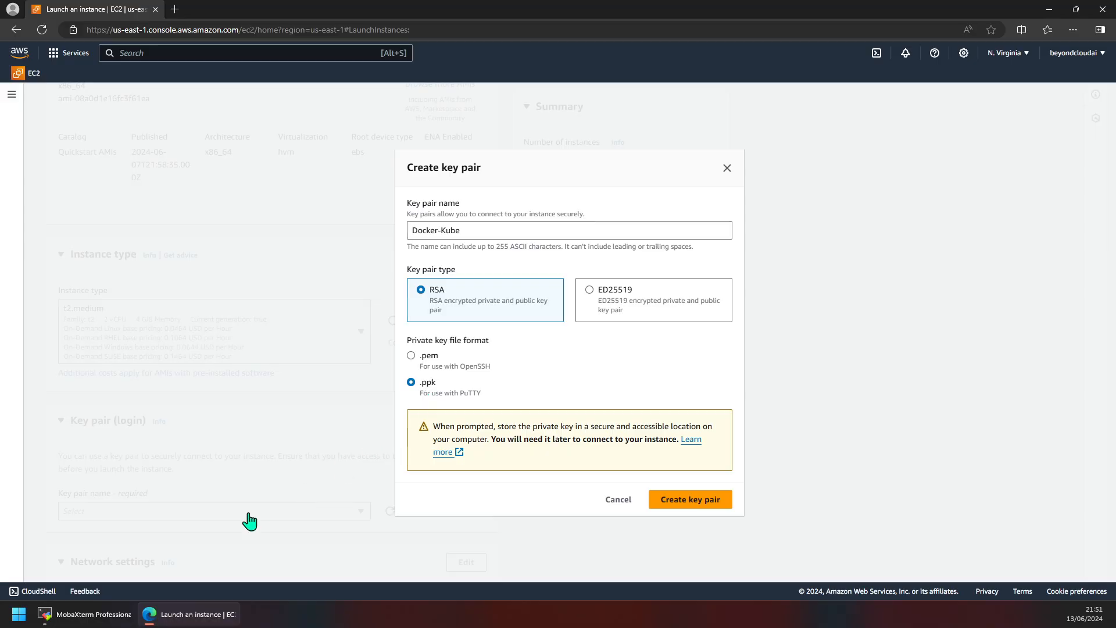
click(109, 614)
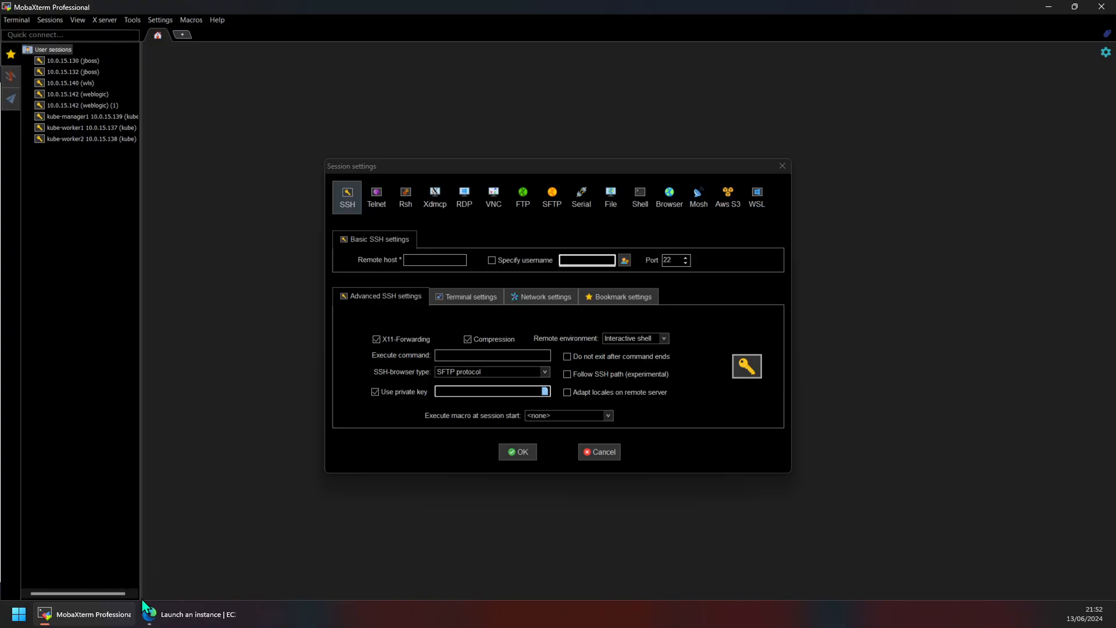
Step: Look over MobaXterm's SSH session settings, then return to the browser's Create key pair form
click(424, 256)
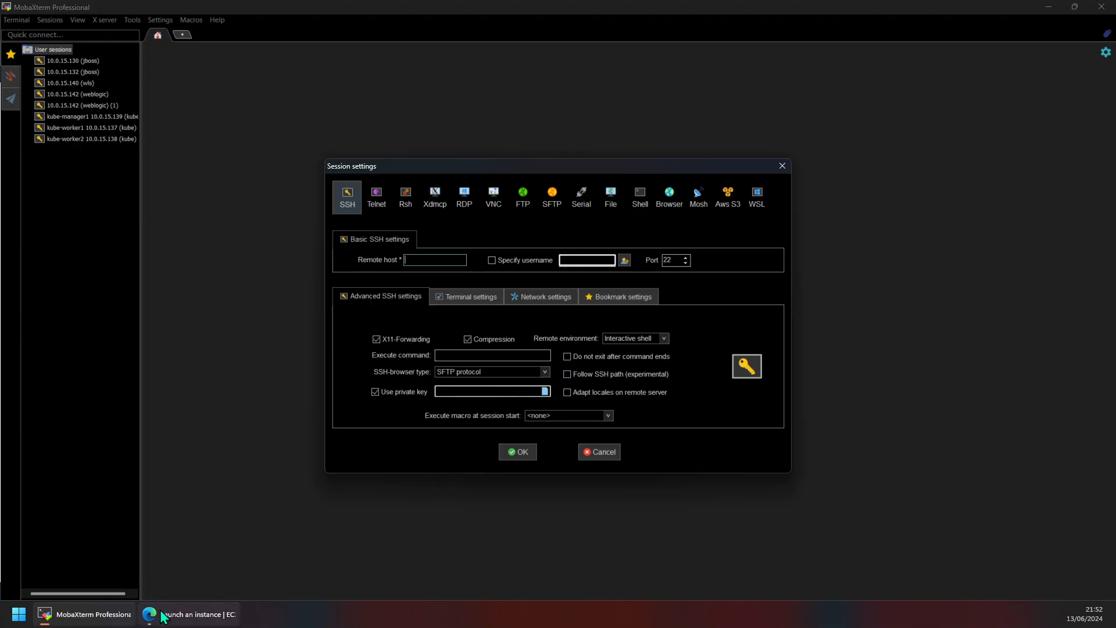
click(181, 614)
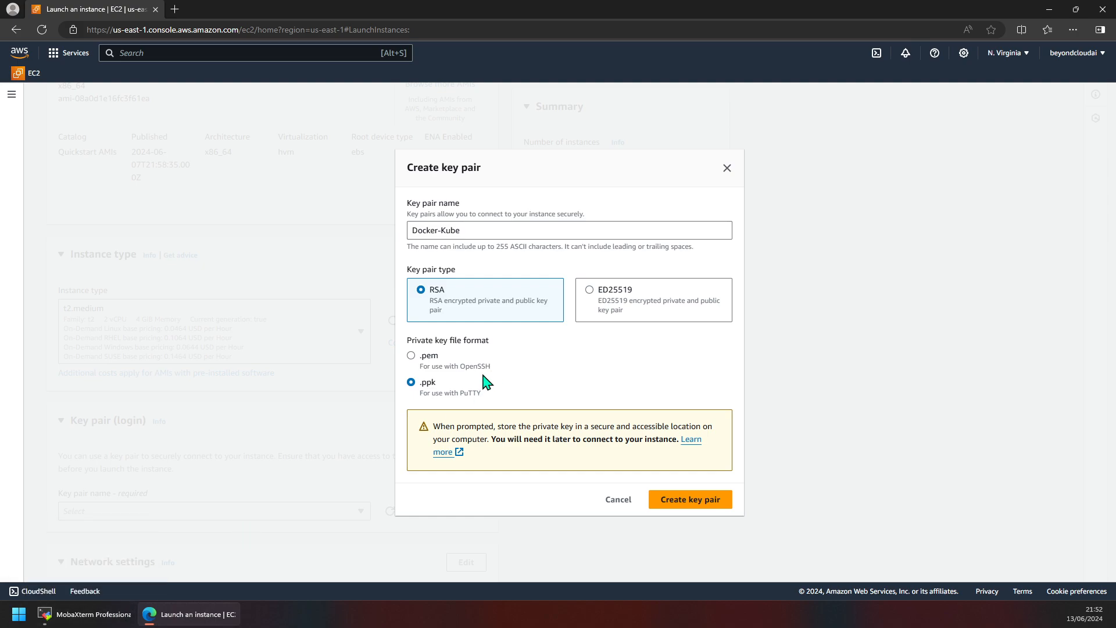
Step: Confirm creation of the Docker-Kube key pair so it is selected as the login key
click(693, 507)
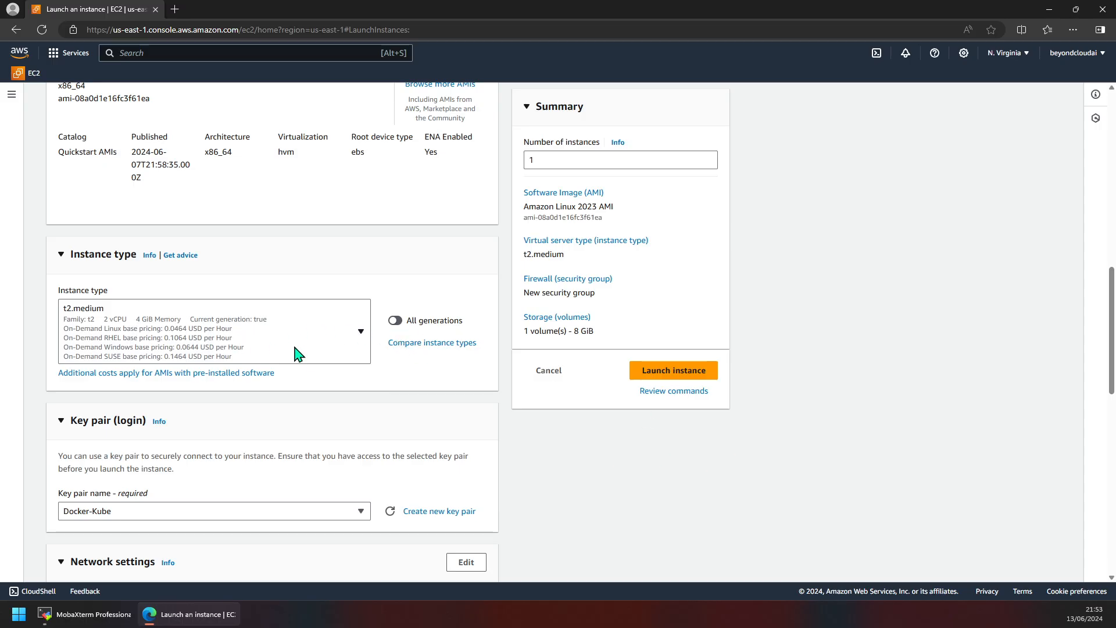
Step: In Network settings, tick both Allow HTTPS and Allow HTTP traffic from the internet
scroll(311, 358, down, 3)
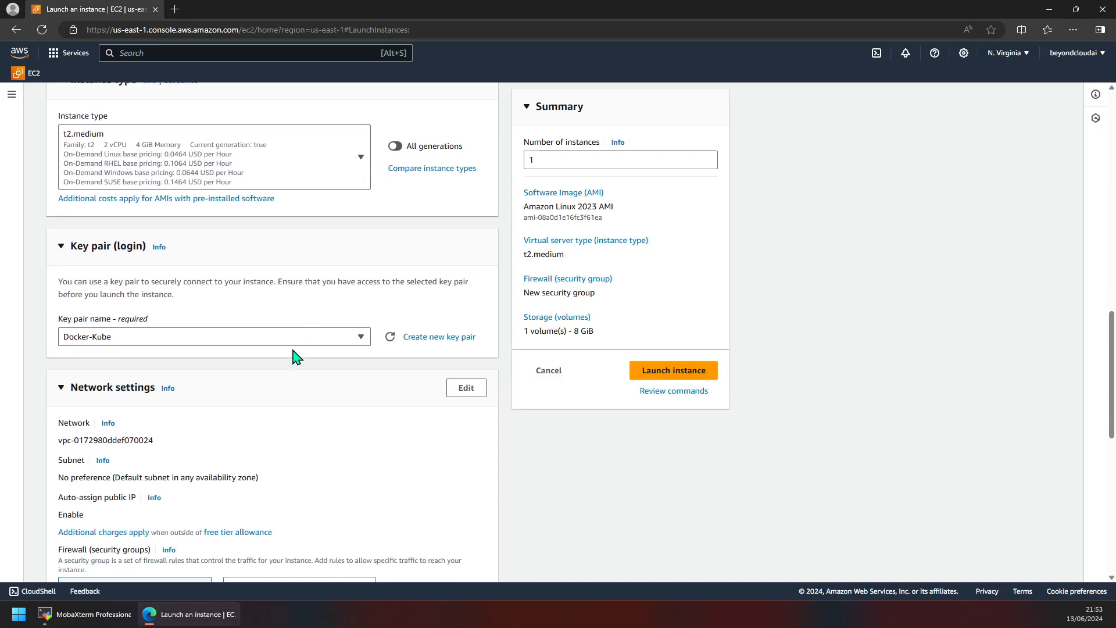
scroll(204, 332, up, 2)
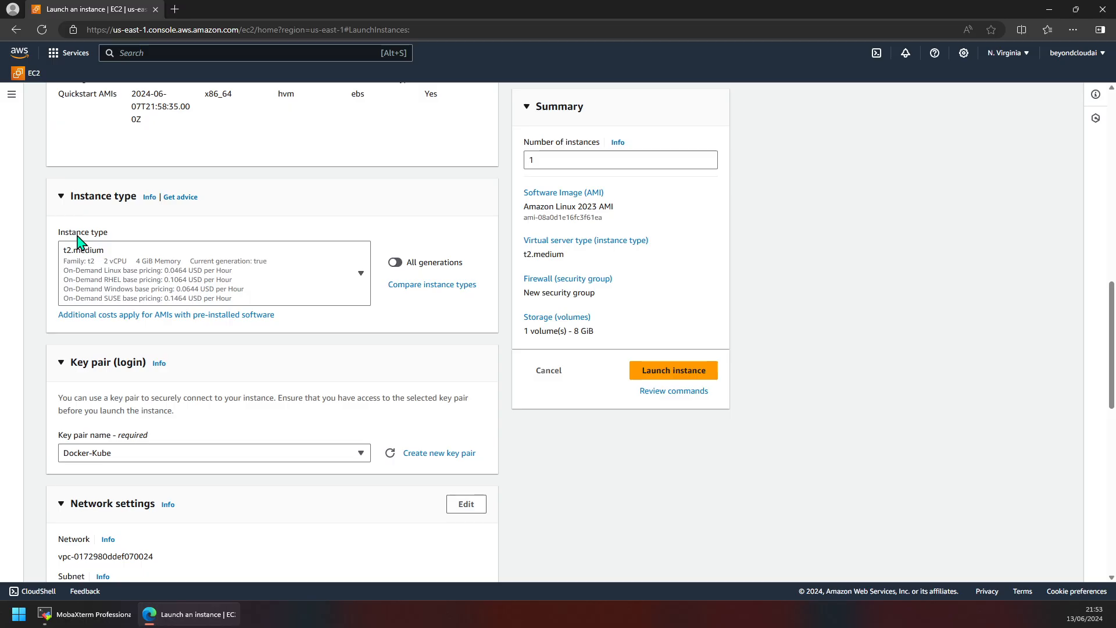
scroll(143, 308, up, 1)
scroll(122, 342, down, 2)
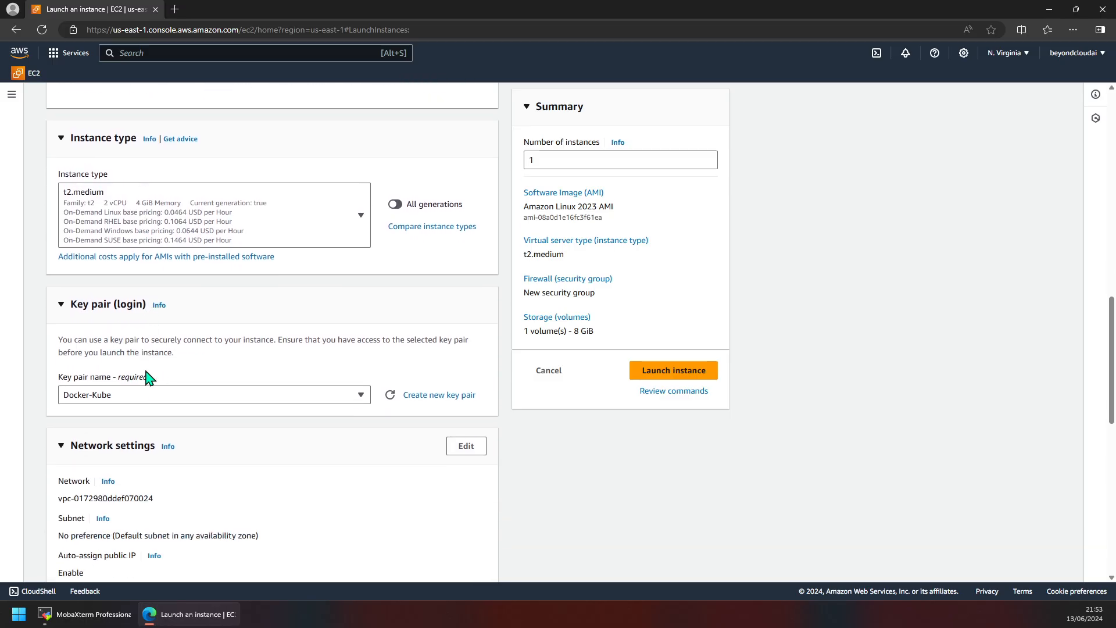
scroll(219, 406, down, 4)
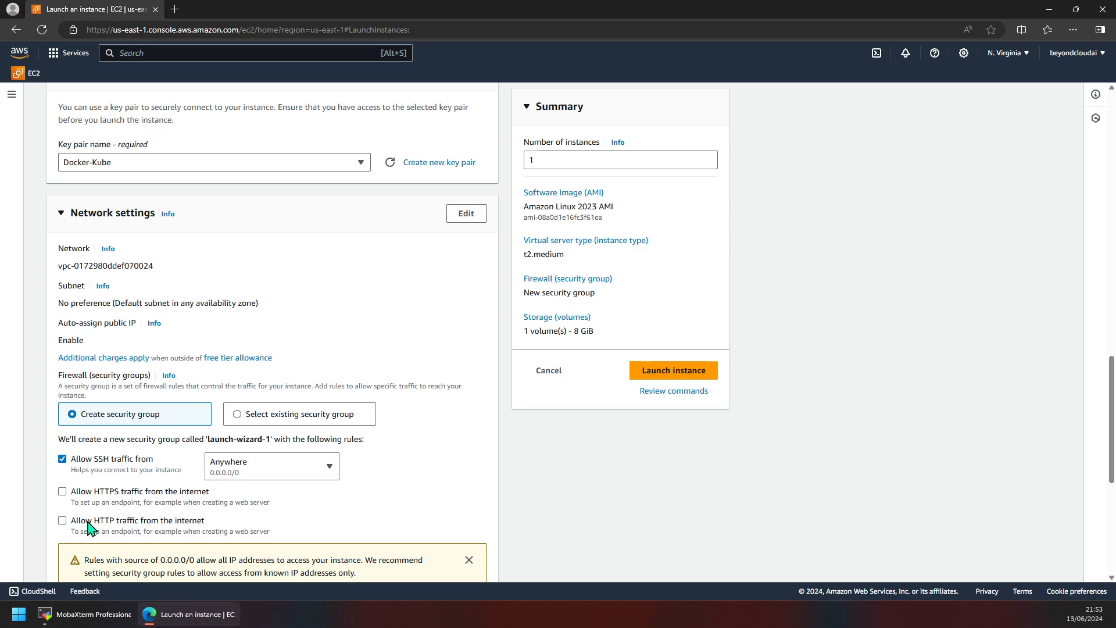
scroll(58, 532, down, 1)
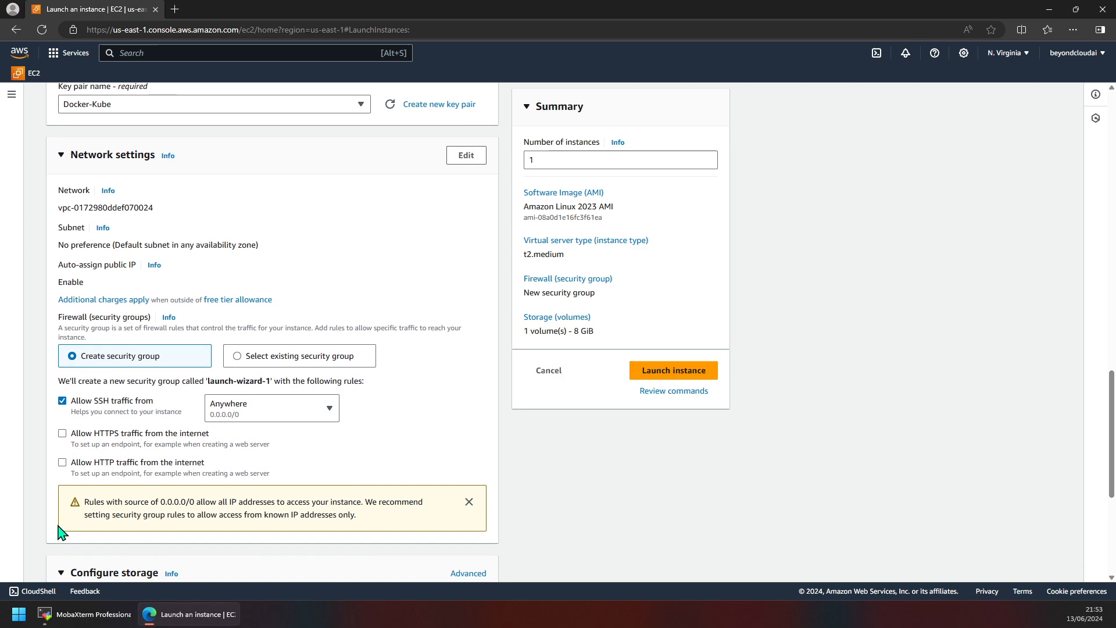
click(62, 463)
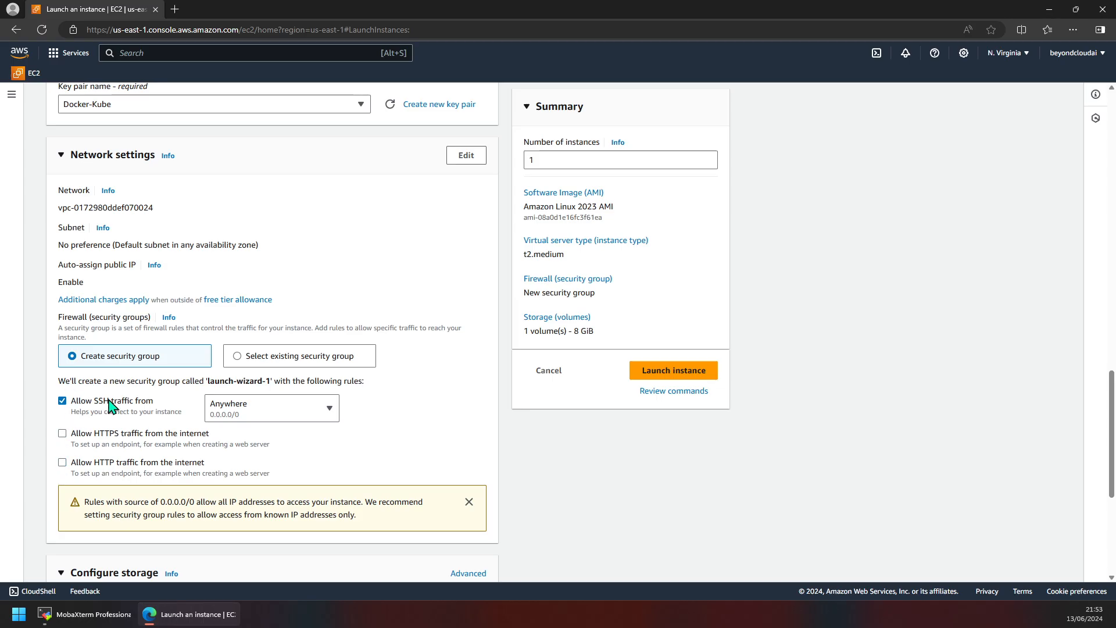
click(62, 462)
click(63, 433)
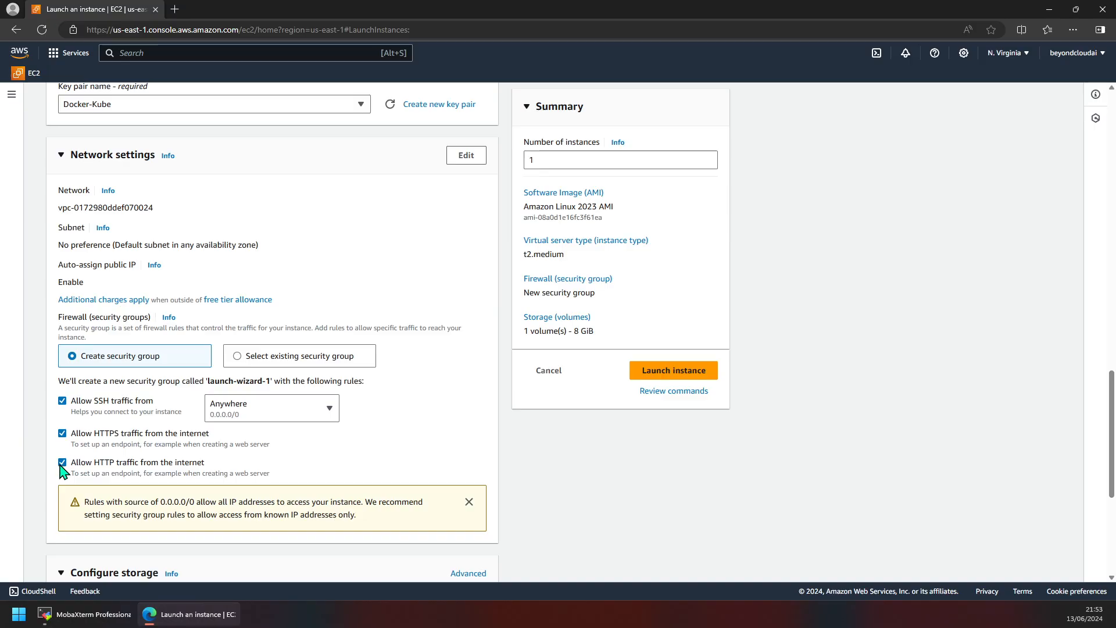
click(62, 463)
click(63, 434)
click(62, 462)
Step: Dismiss the 0.0.0.0/0 rule warning and point out the network's VPC ID
click(468, 502)
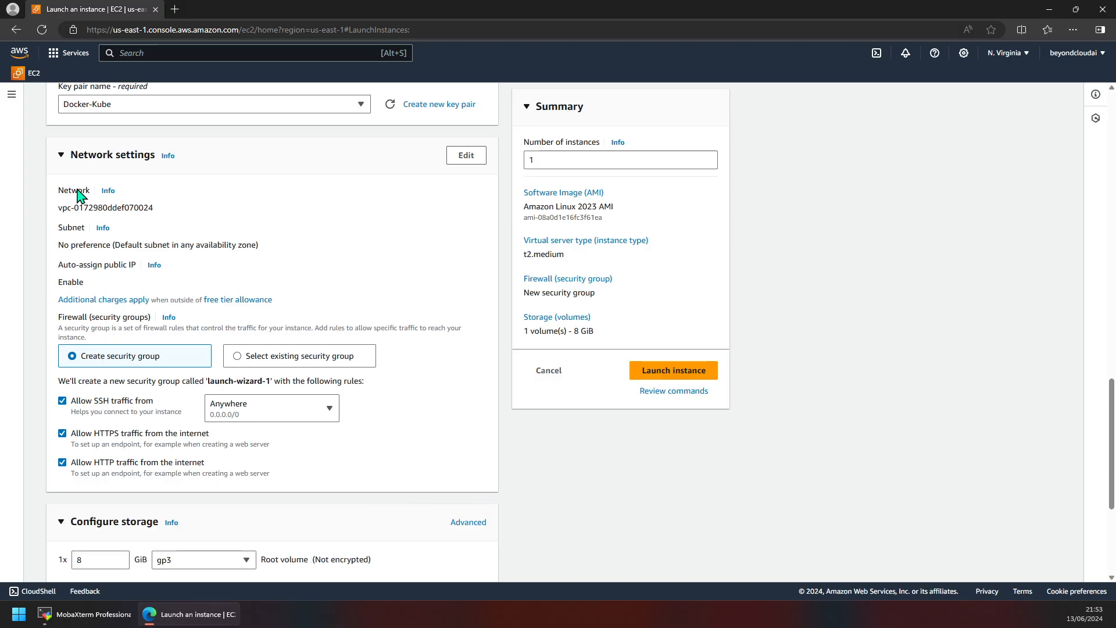
drag(61, 207, 192, 211)
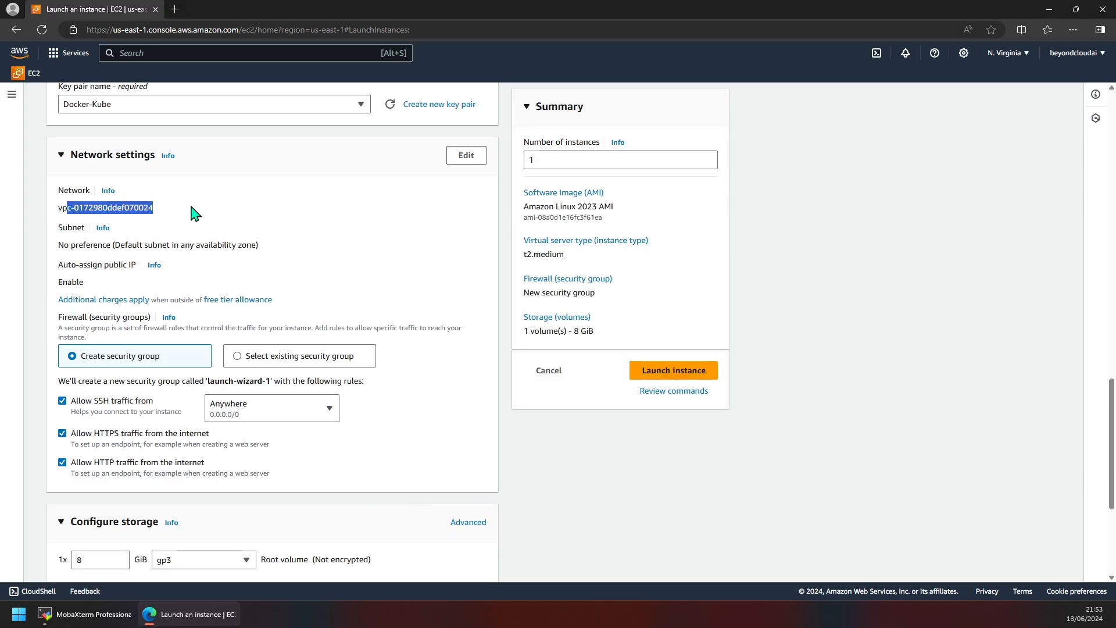
click(164, 220)
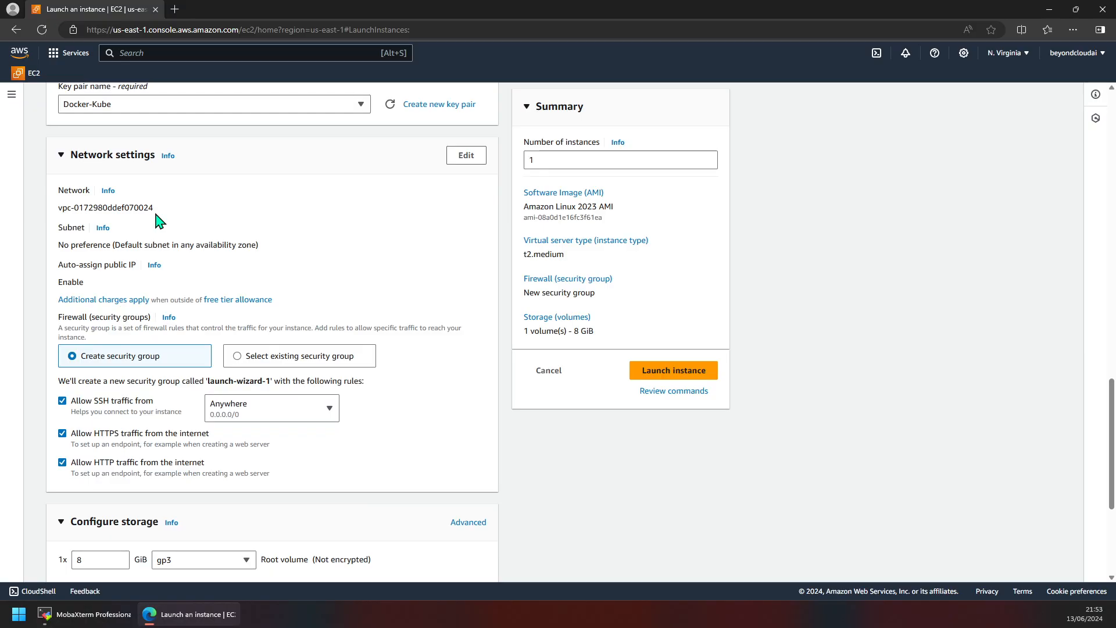
Step: Highlight the default subnet, Auto-assign public IP setting and the launch-wizard-1 security group name
triple_click(117, 240)
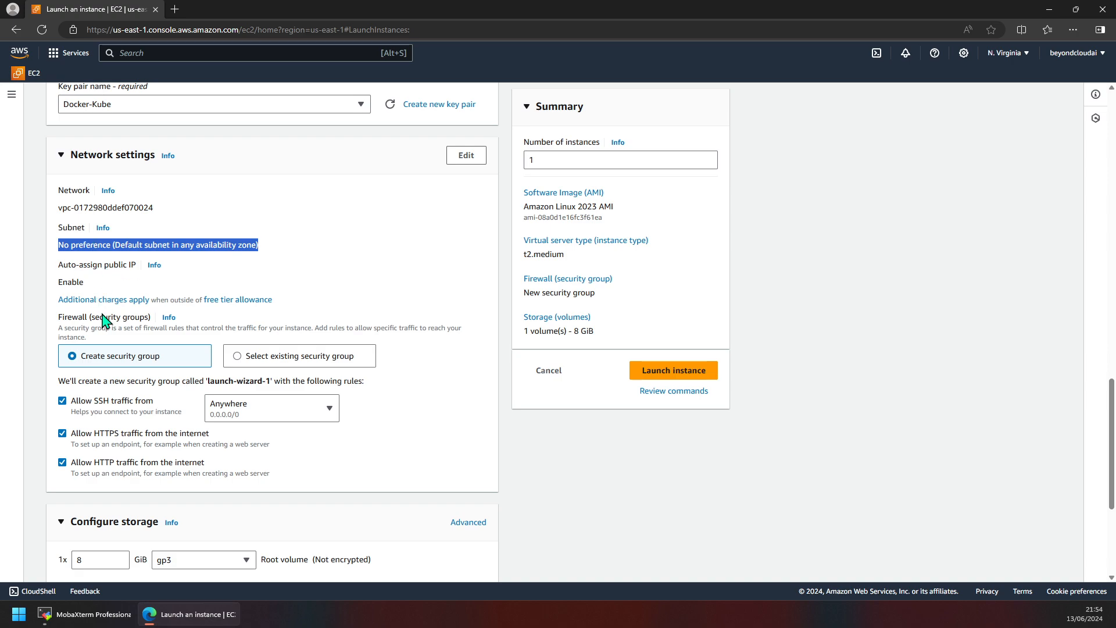
triple_click(84, 266)
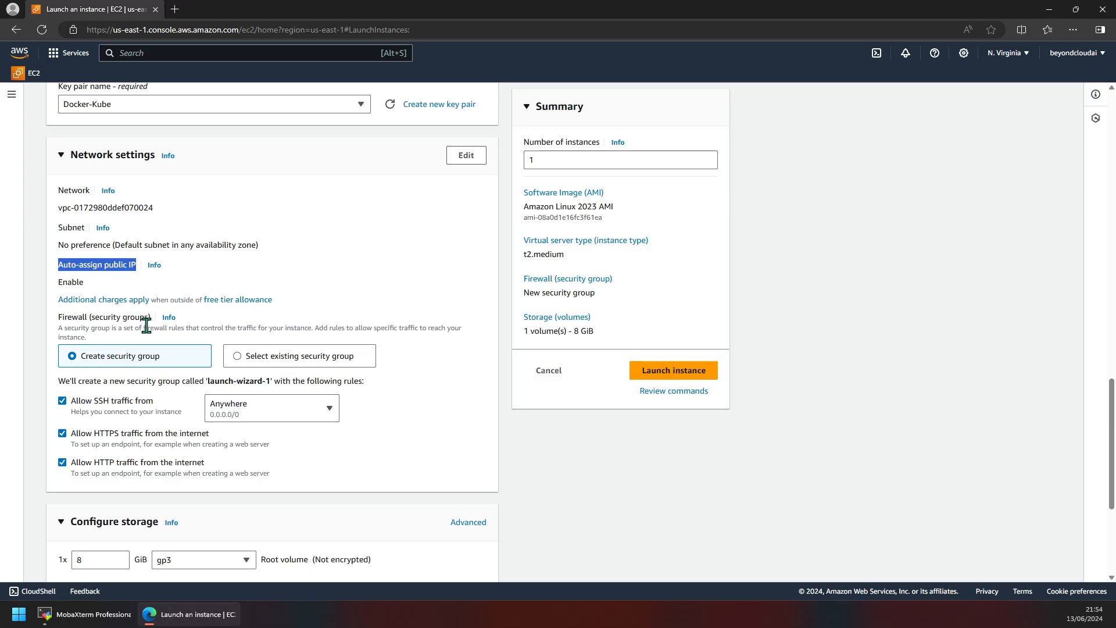
click(136, 360)
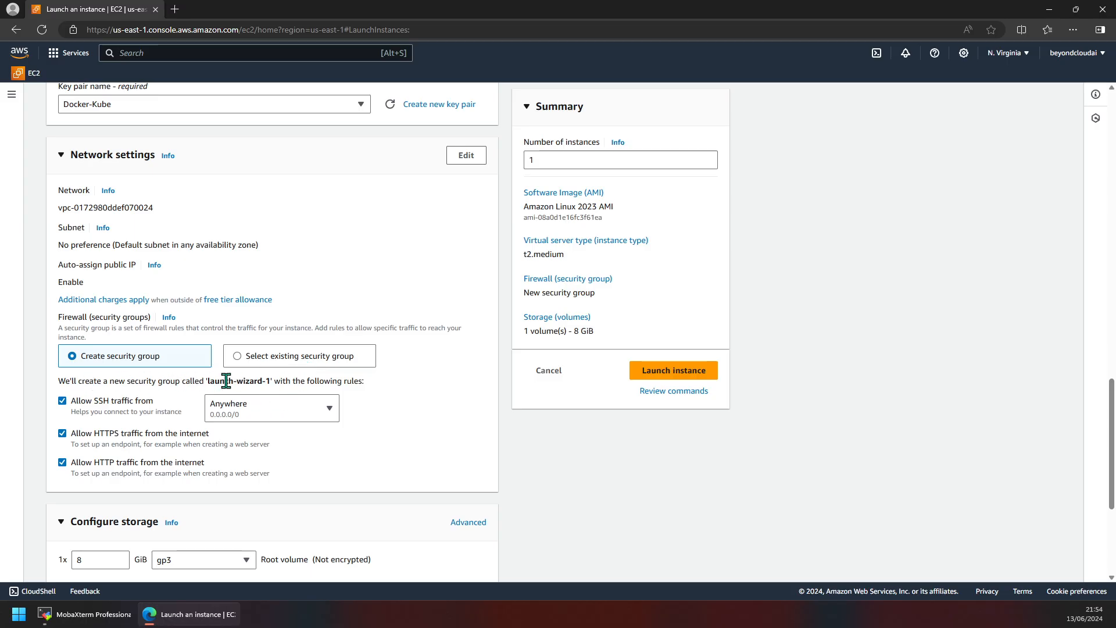
drag(204, 381, 264, 380)
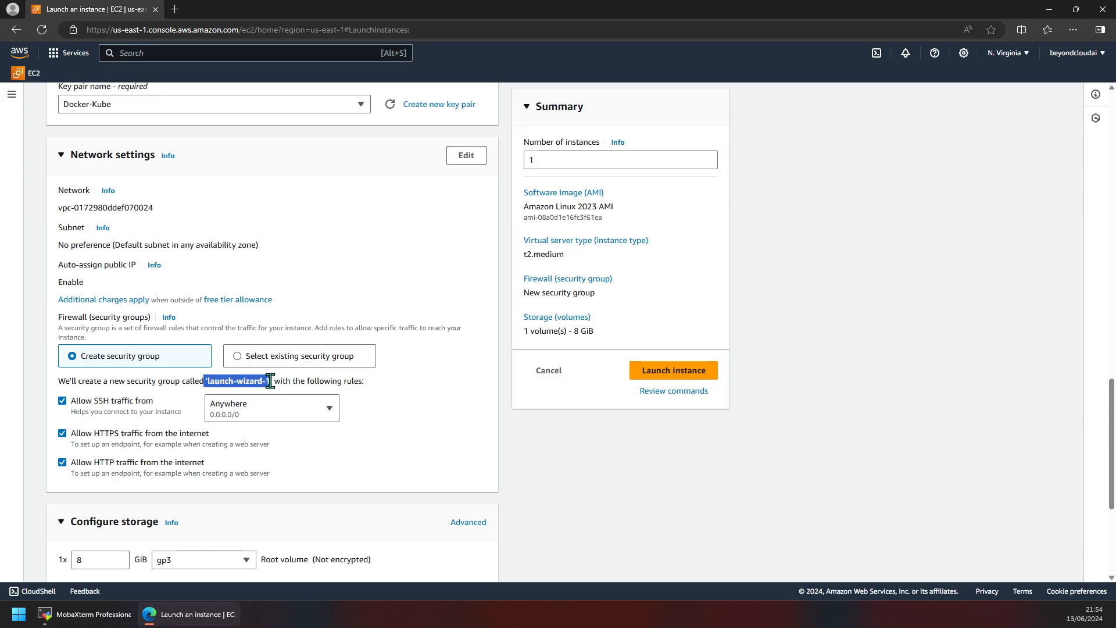
click(285, 381)
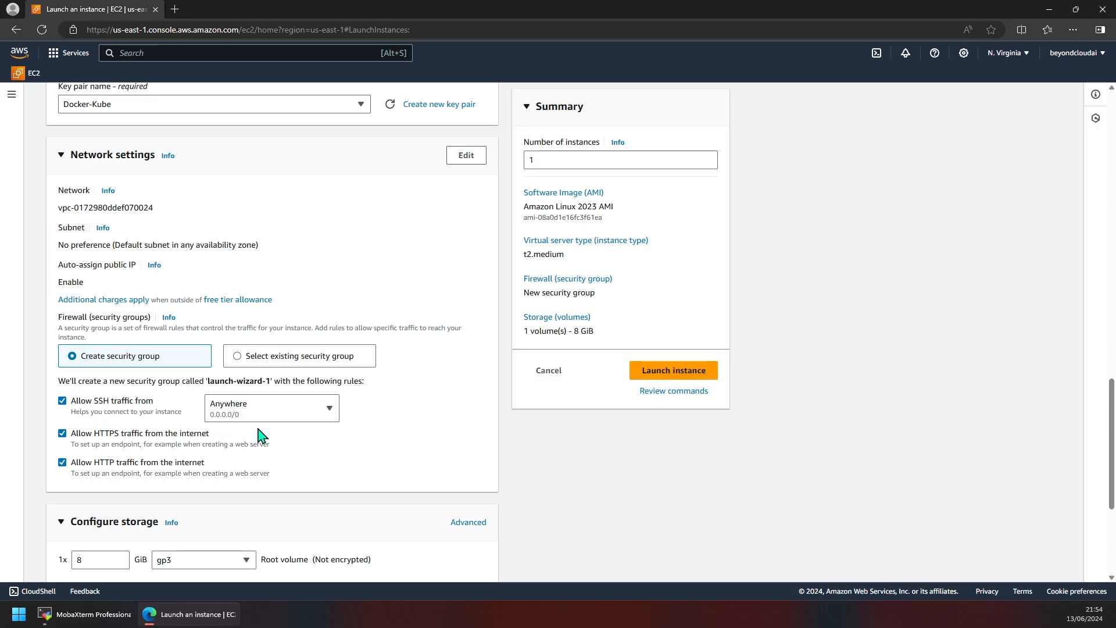
click(329, 409)
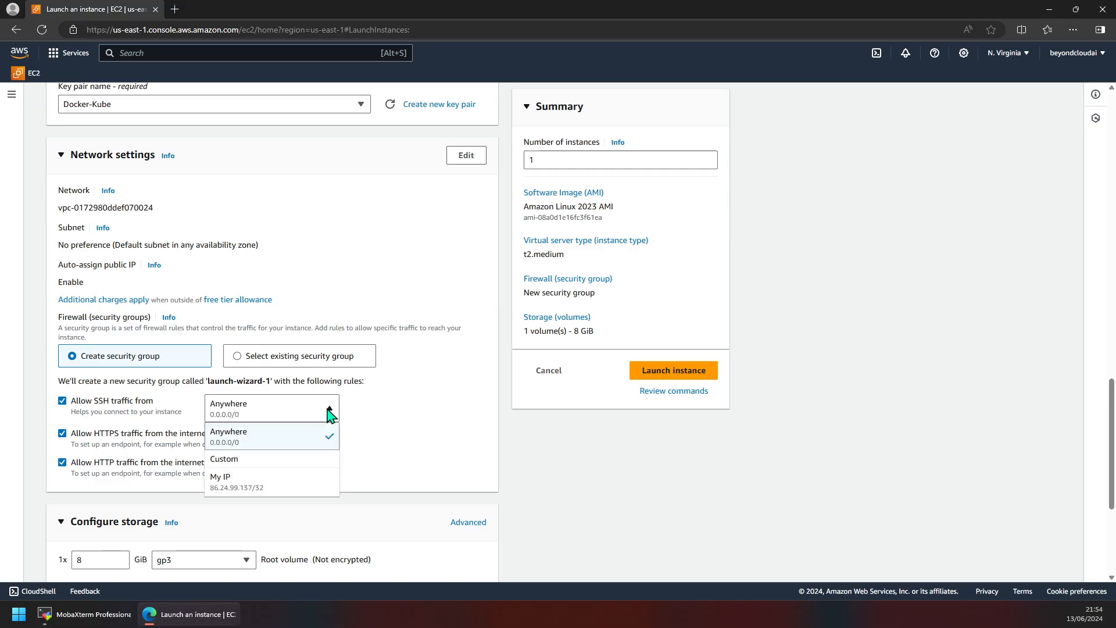
click(275, 487)
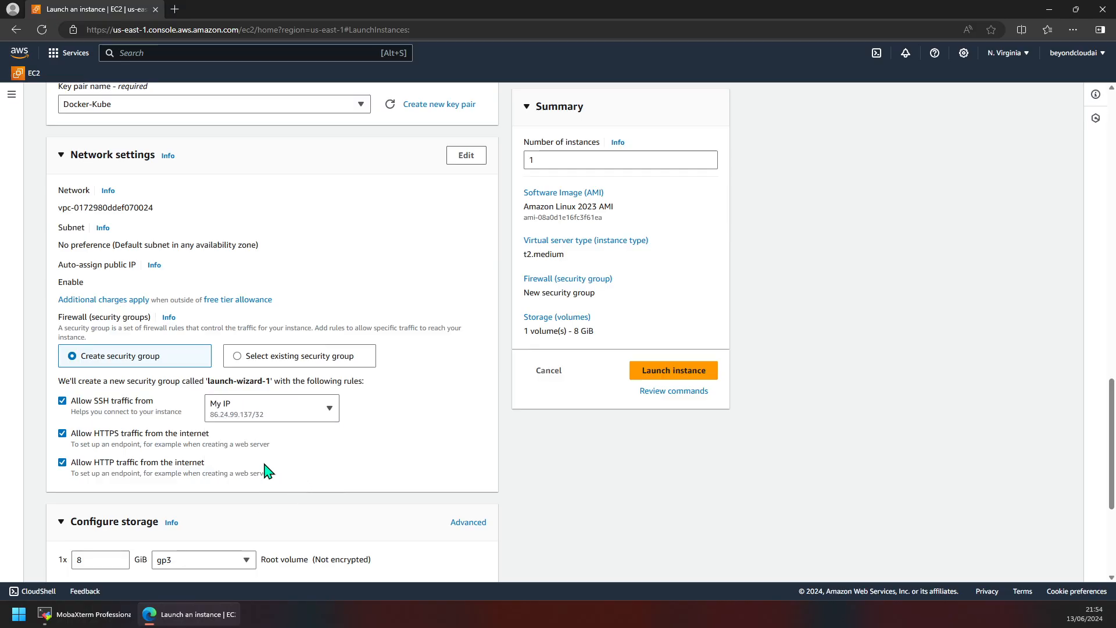
click(324, 411)
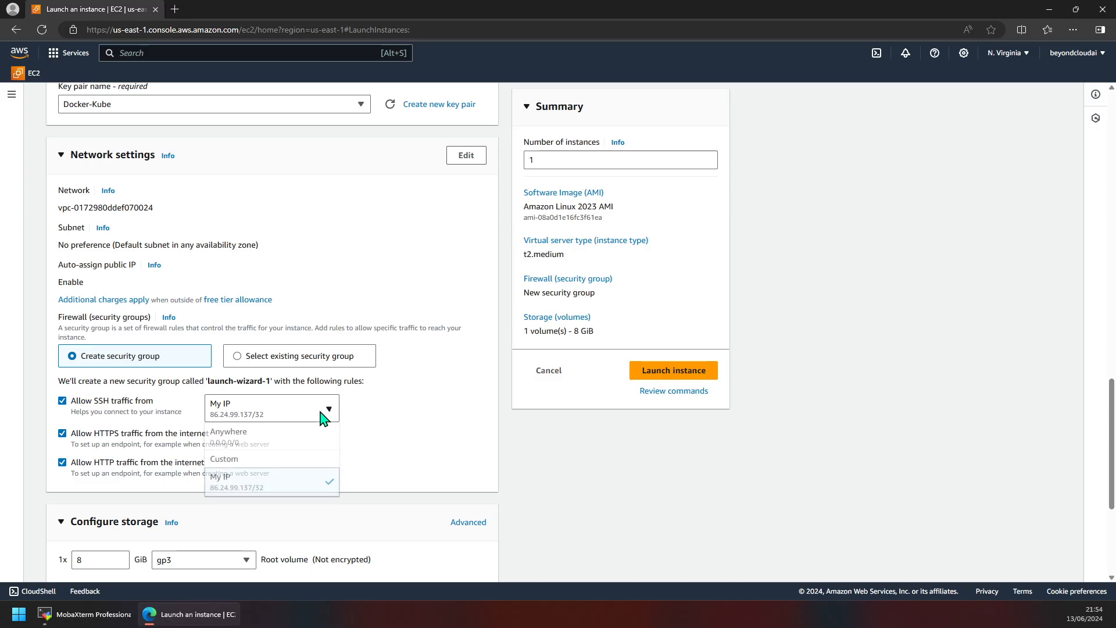
click(303, 446)
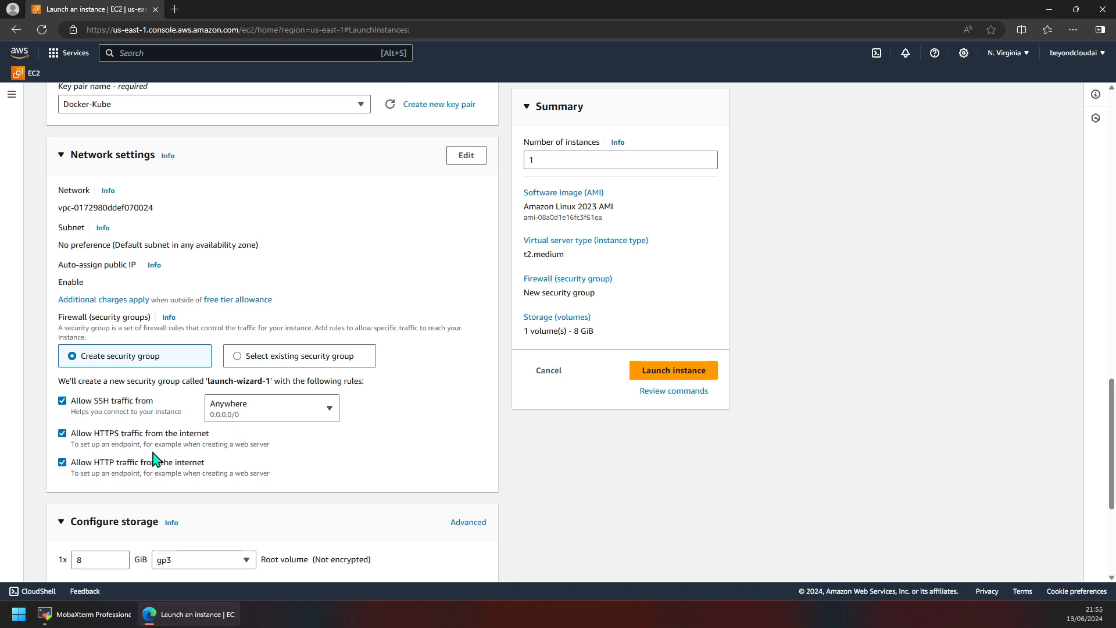
scroll(281, 317, up, 4)
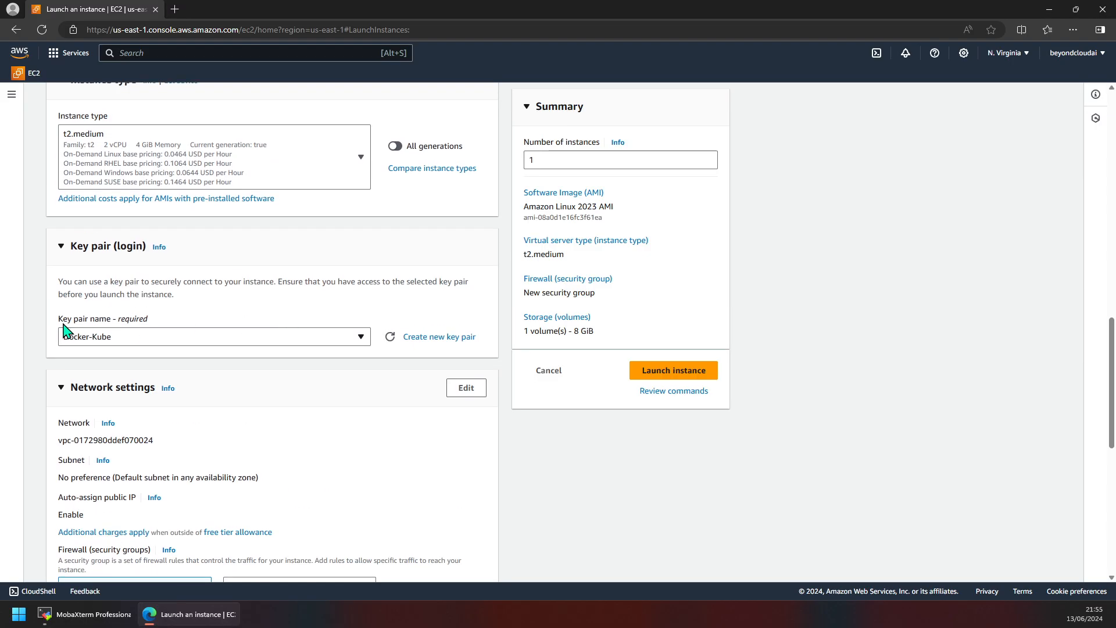
scroll(267, 437, down, 4)
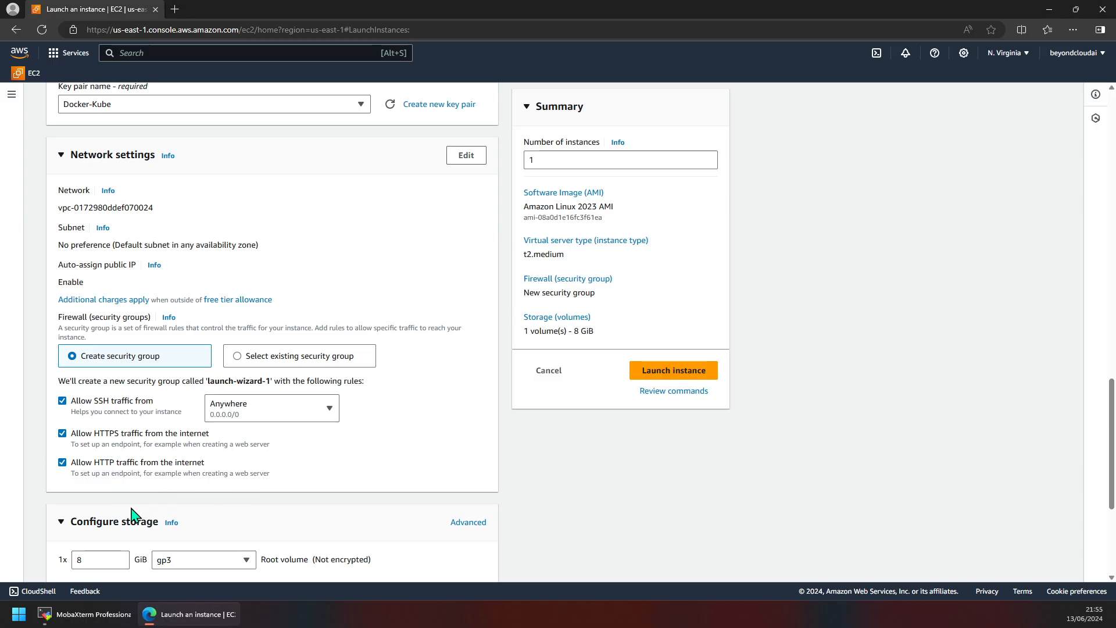
scroll(165, 490, down, 3)
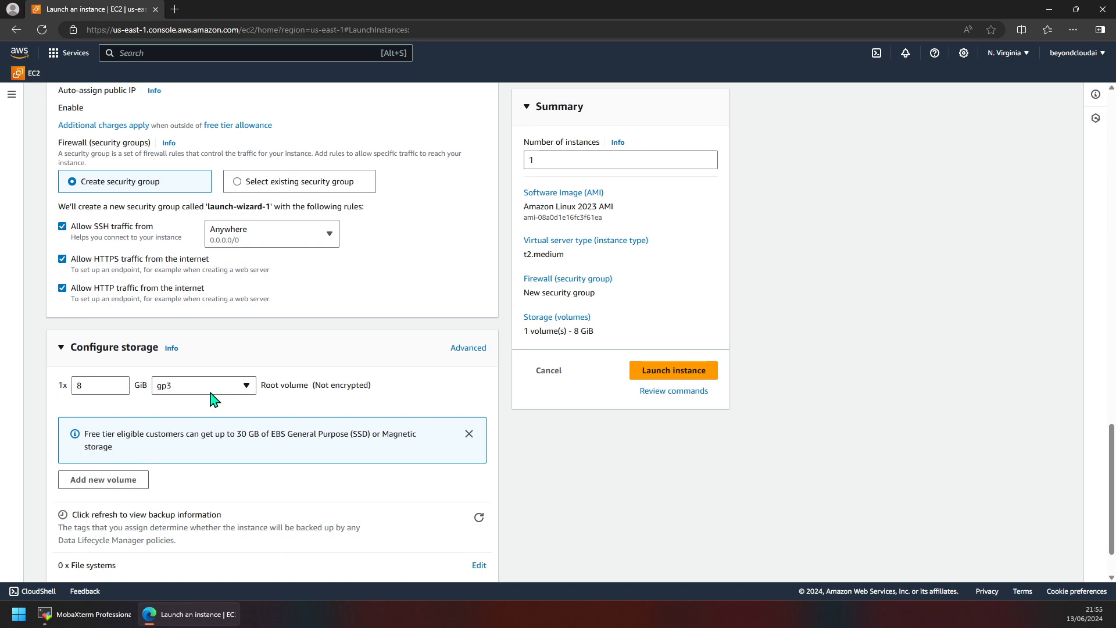
Step: Change the root volume size from 8 to 30 GiB, keeping General purpose SSD (gp3)
scroll(186, 445, down, 1)
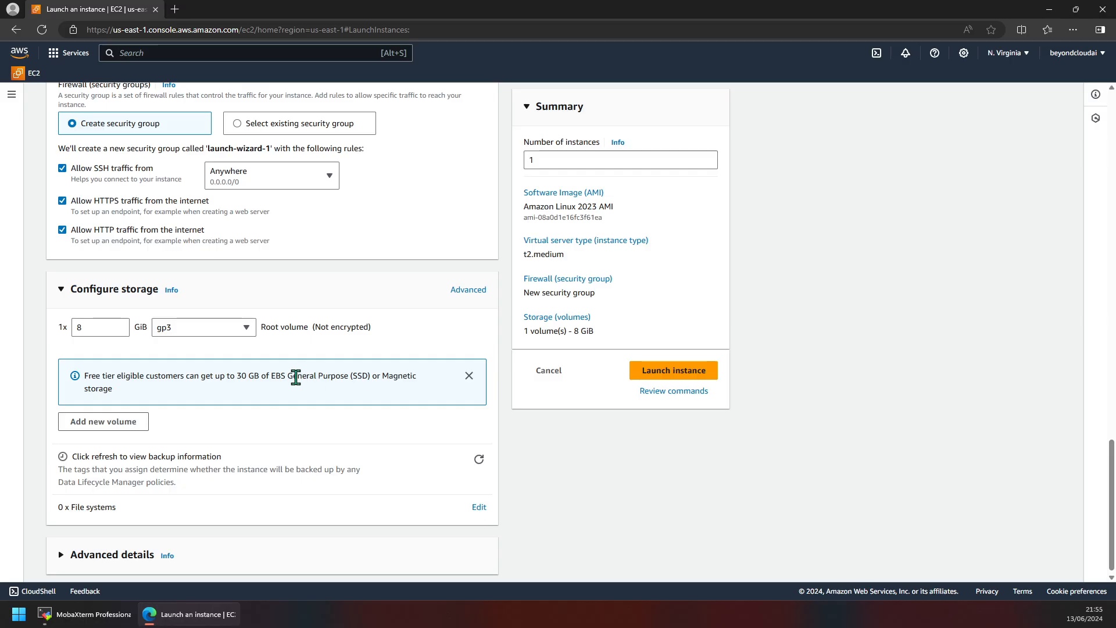
double_click(278, 376)
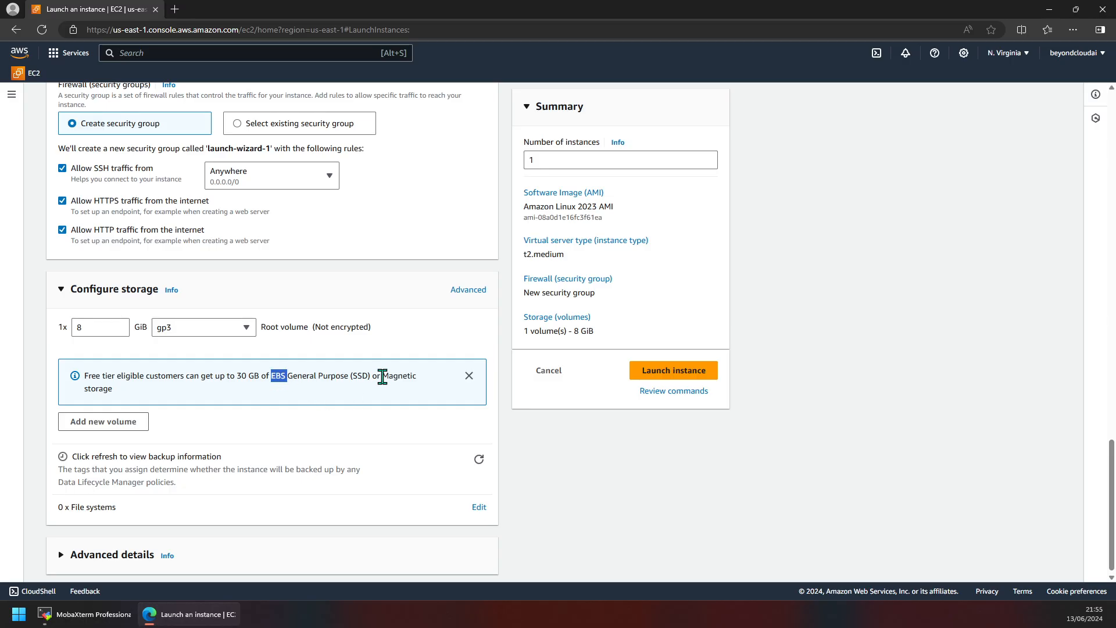
click(96, 321)
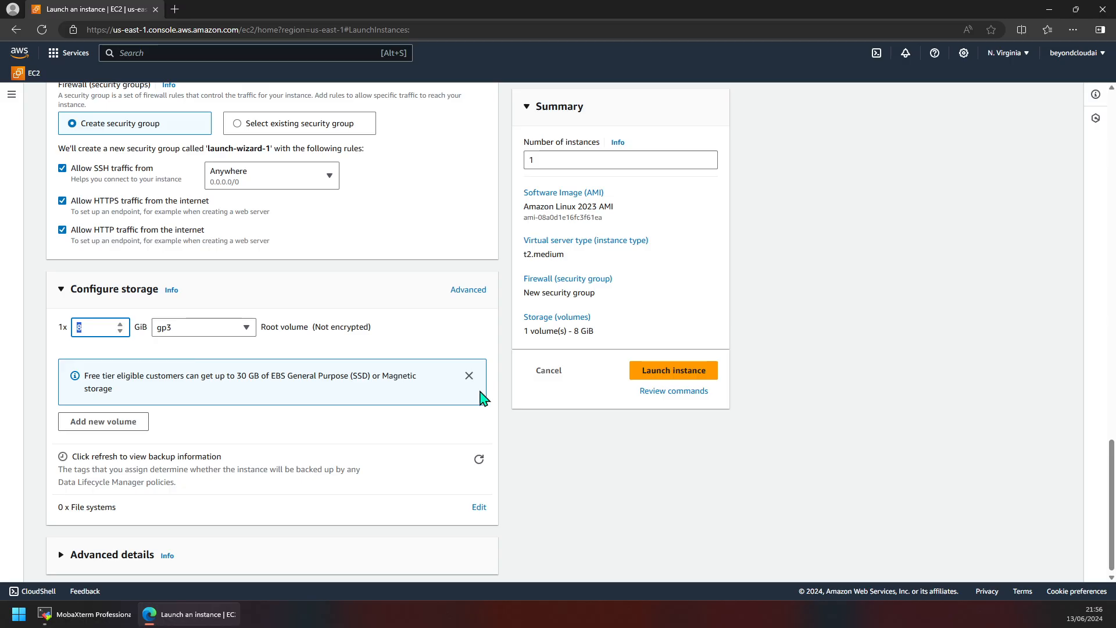
key(BackSpace)
text(30)
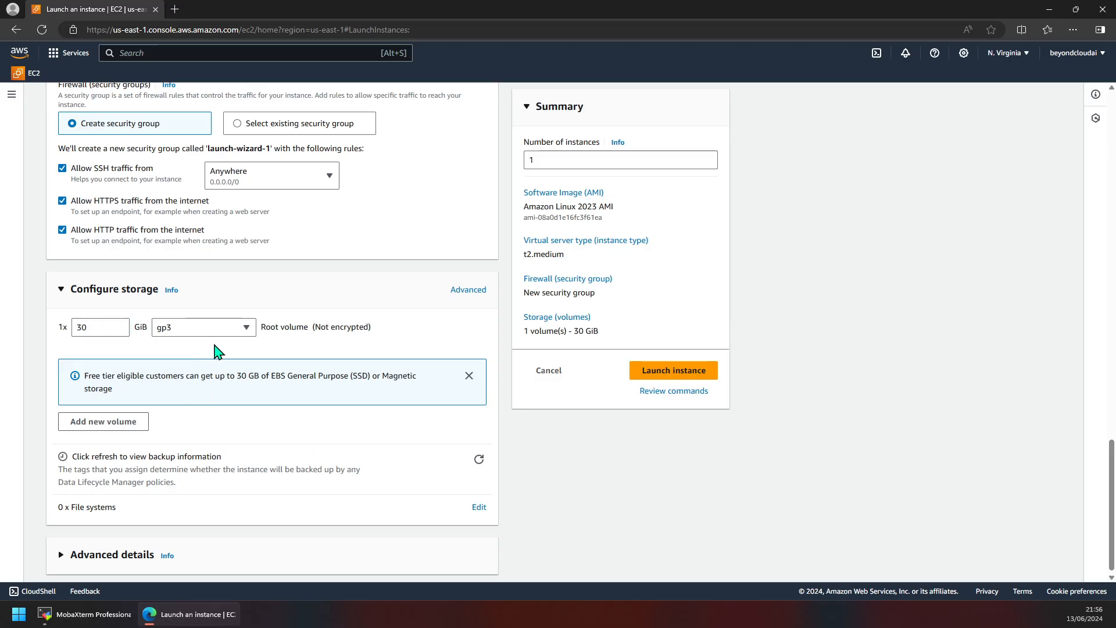
click(241, 327)
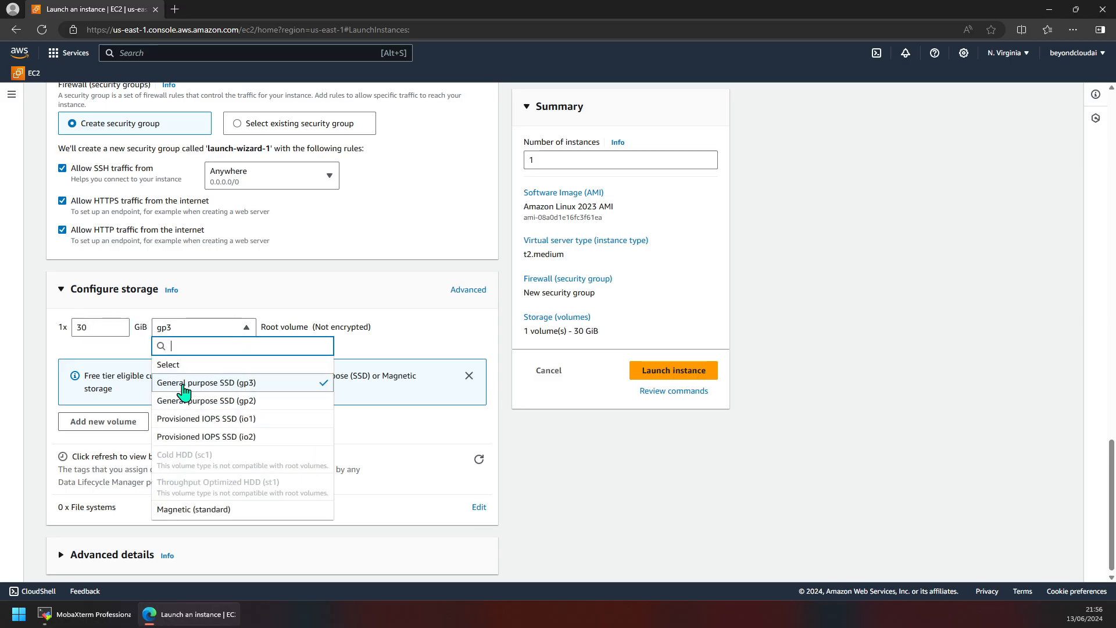
click(242, 384)
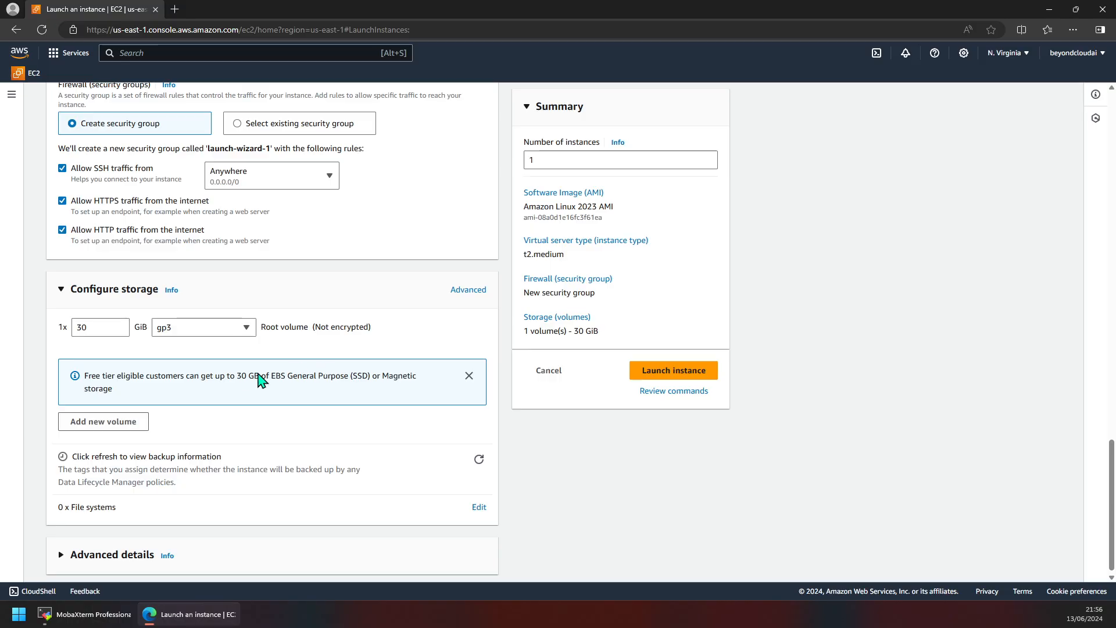
scroll(233, 404, down, 1)
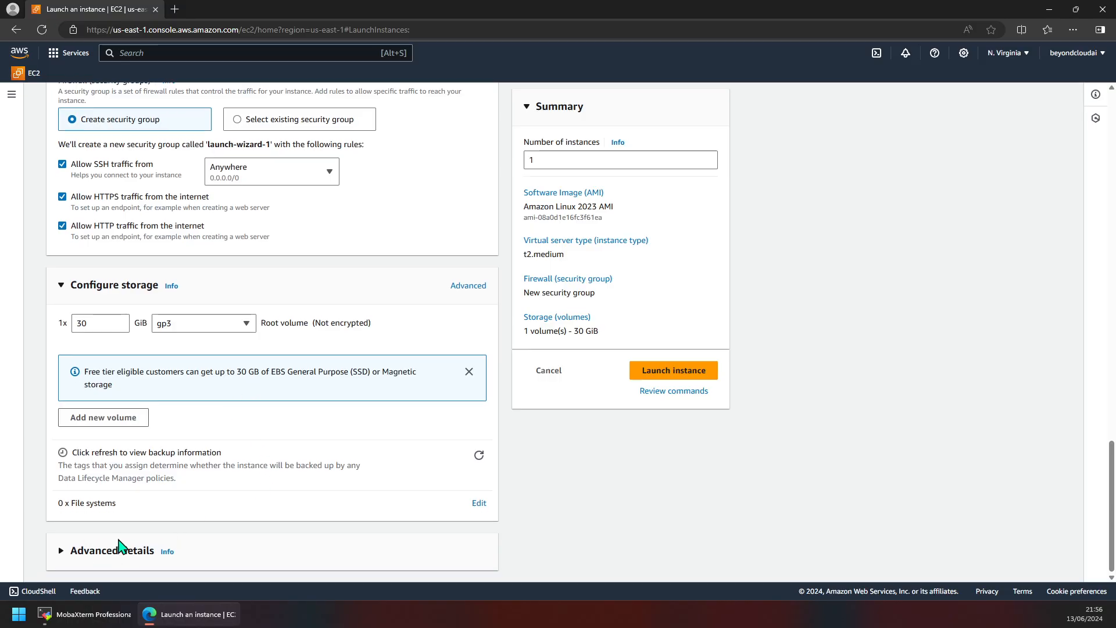
Step: Expand the Advanced details section, review its settings, then collapse it
click(93, 551)
scroll(195, 509, down, 5)
scroll(194, 510, down, 2)
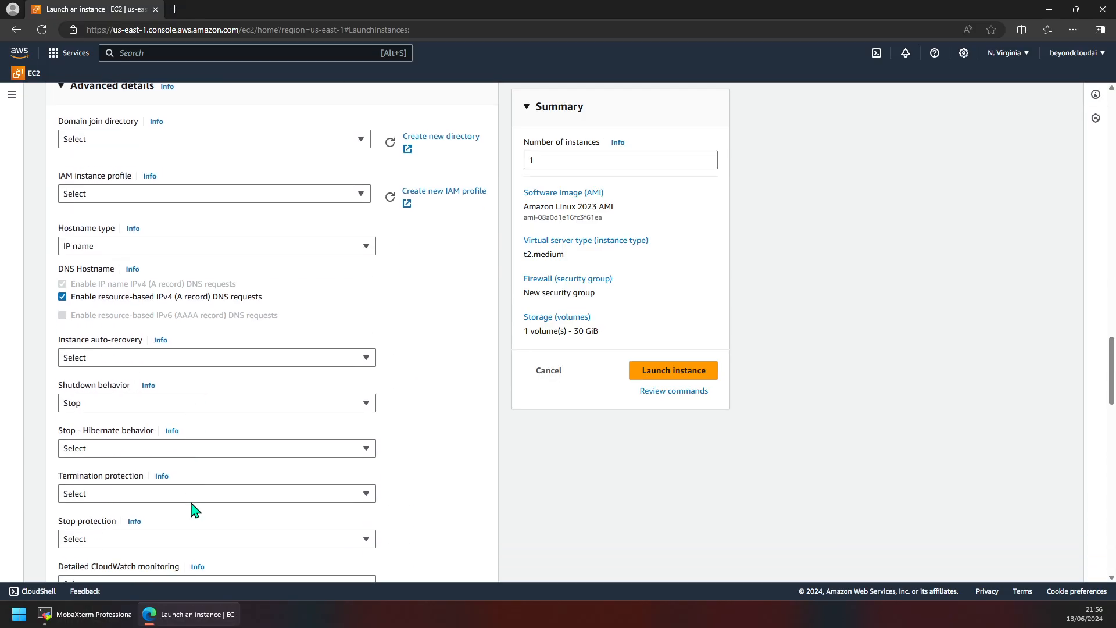
scroll(192, 507, up, 4)
scroll(182, 304, down, 1)
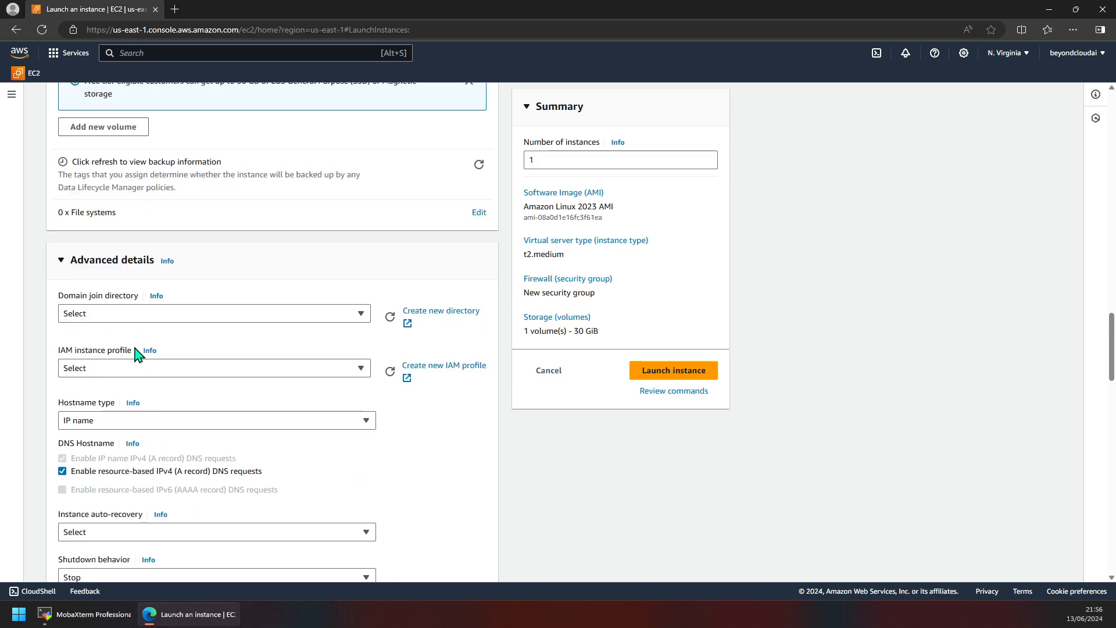
scroll(194, 456, down, 5)
scroll(195, 456, down, 10)
scroll(195, 456, down, 6)
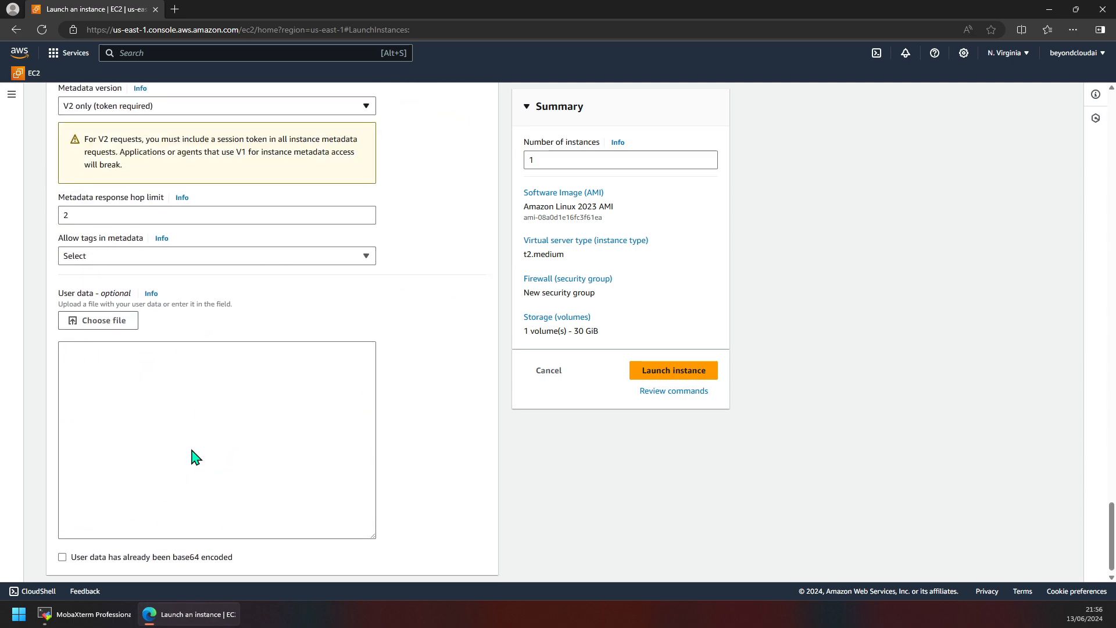
scroll(194, 456, up, 20)
scroll(195, 456, down, 9)
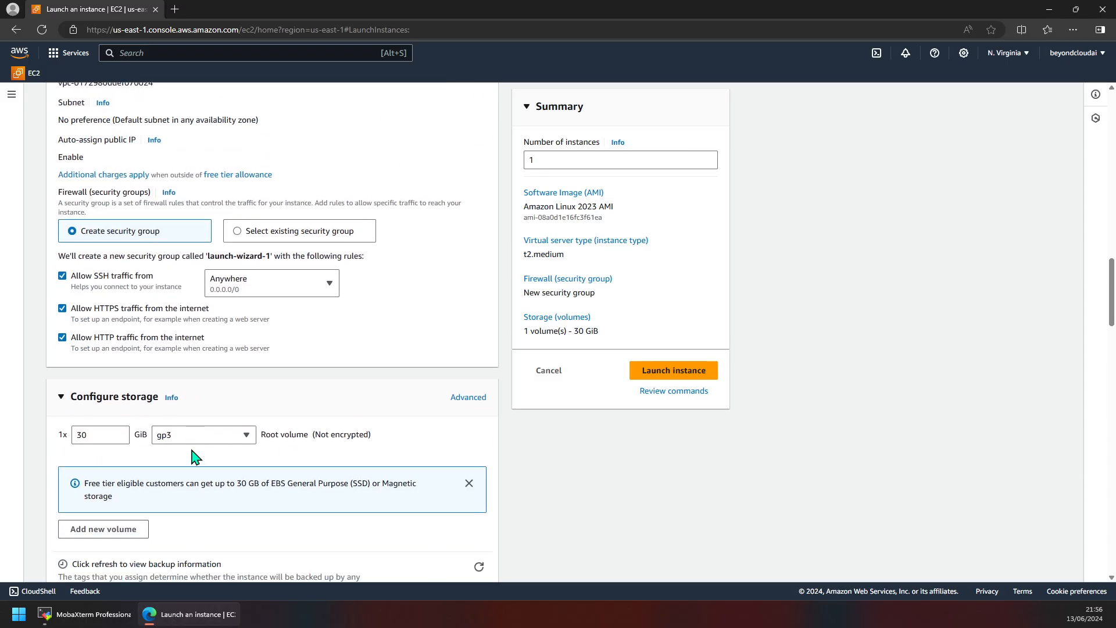
click(128, 201)
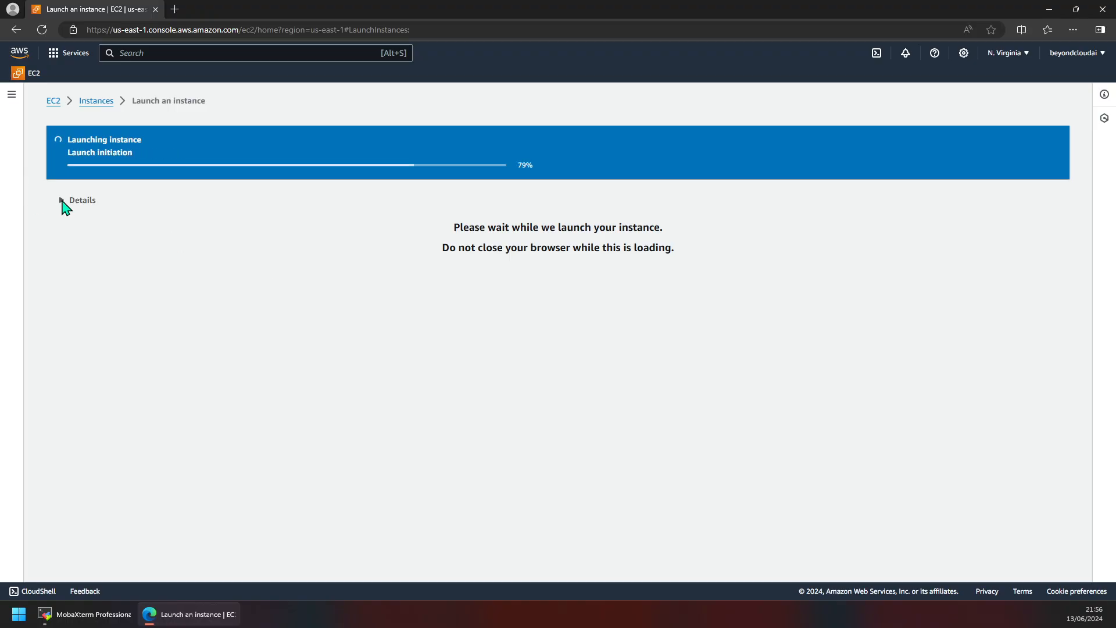
Step: After the instance launch succeeds, return to the EC2 Dashboard overview
scroll(317, 271, down, 2)
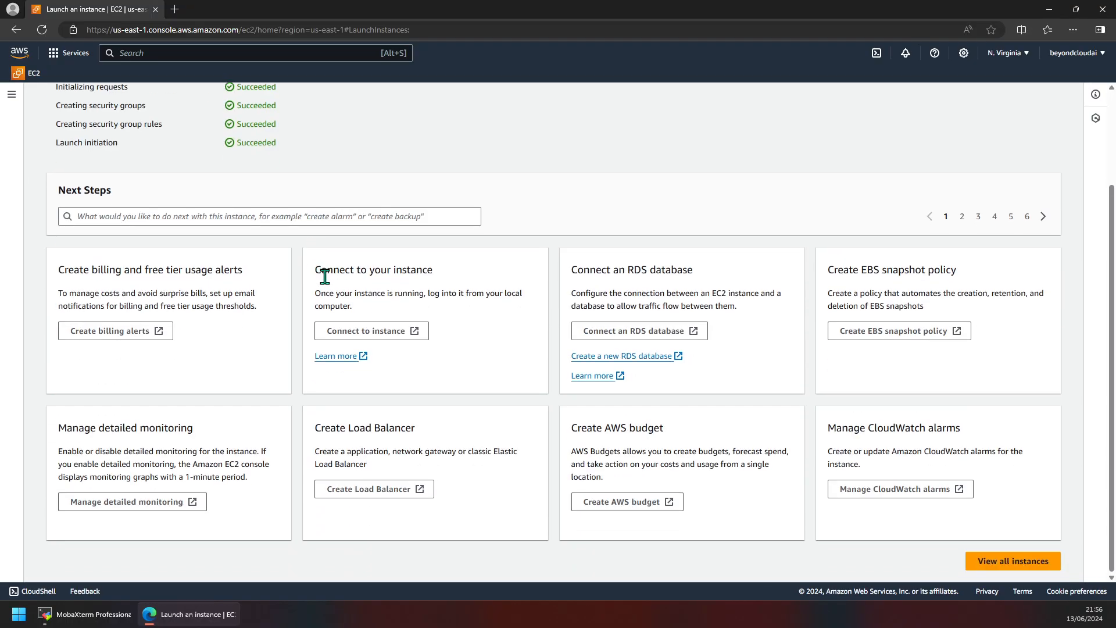
scroll(325, 277, up, 2)
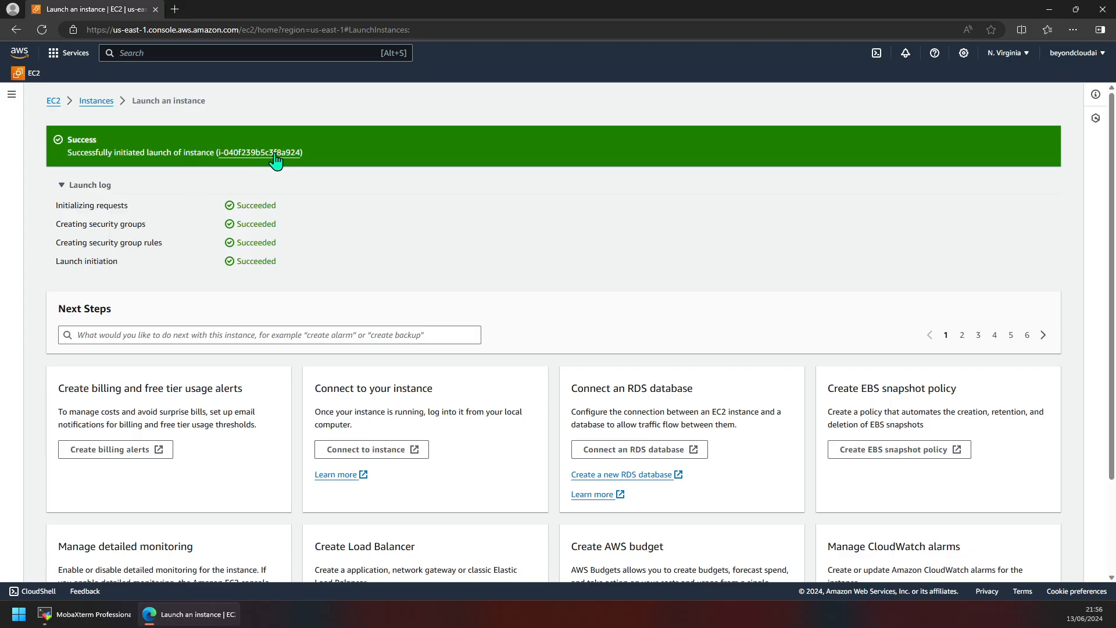
scroll(267, 262, down, 2)
scroll(267, 262, up, 2)
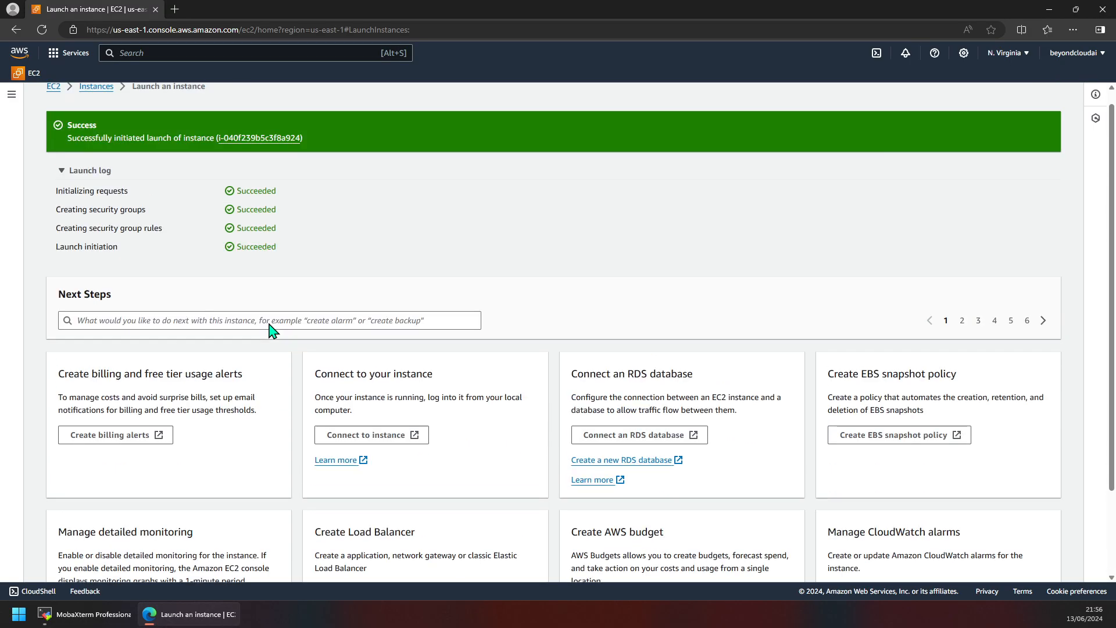
click(51, 98)
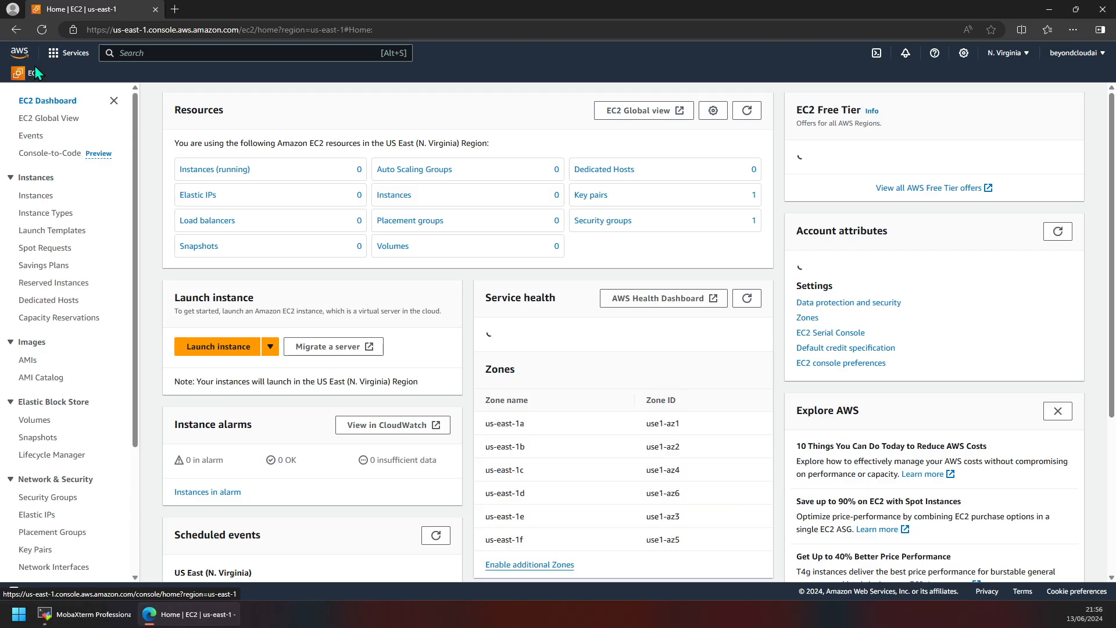
Step: List all instances by removing the 'Instance state = running' filter and select Docker-Master
click(192, 170)
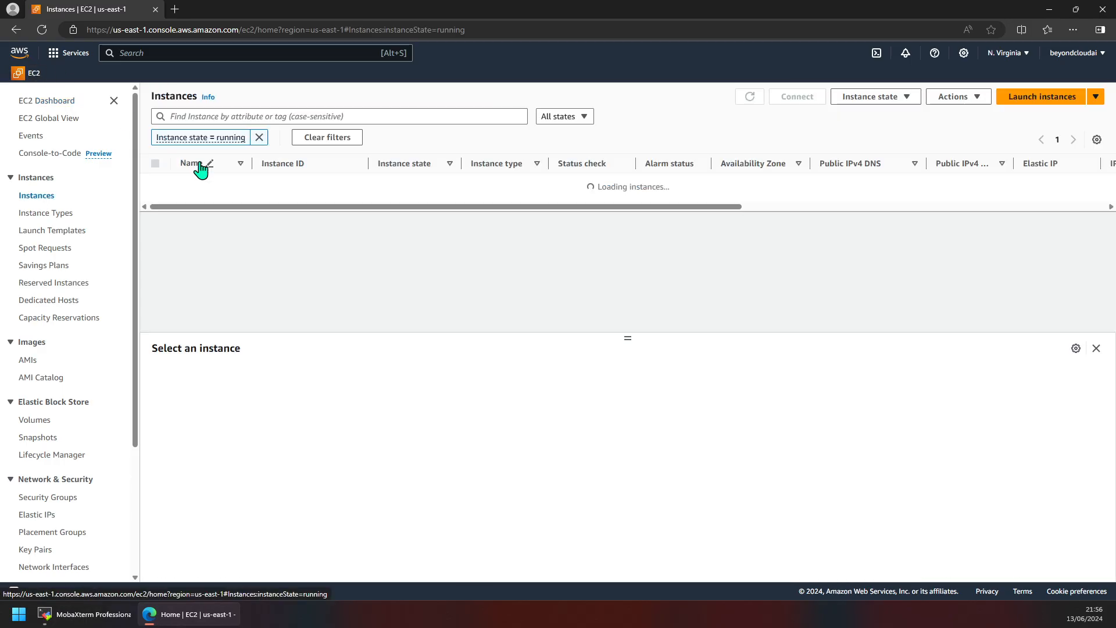
click(259, 137)
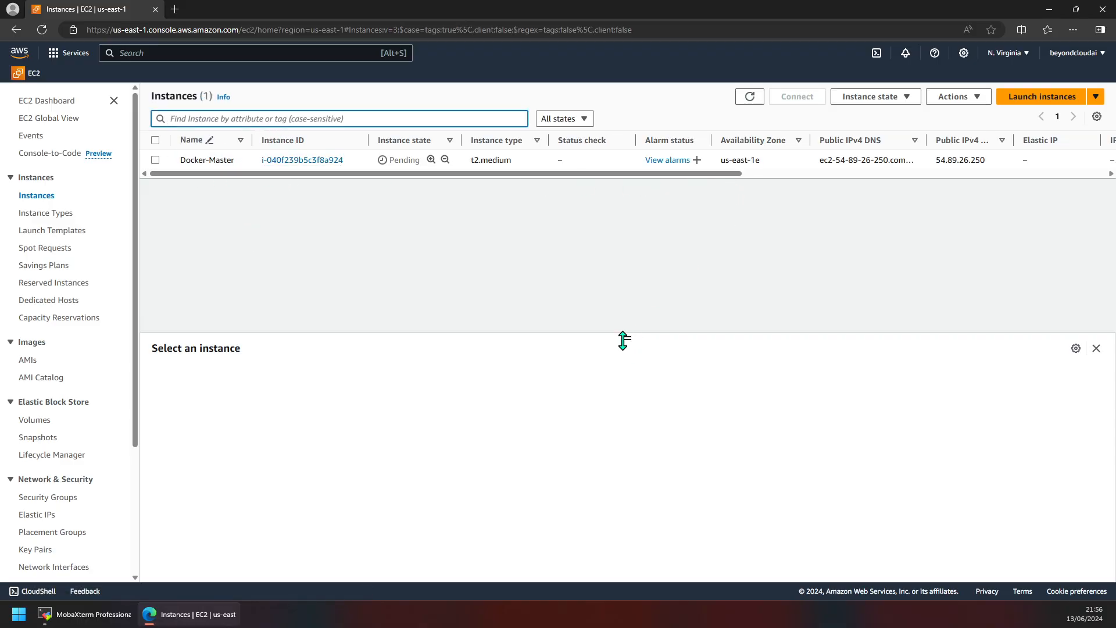
click(369, 159)
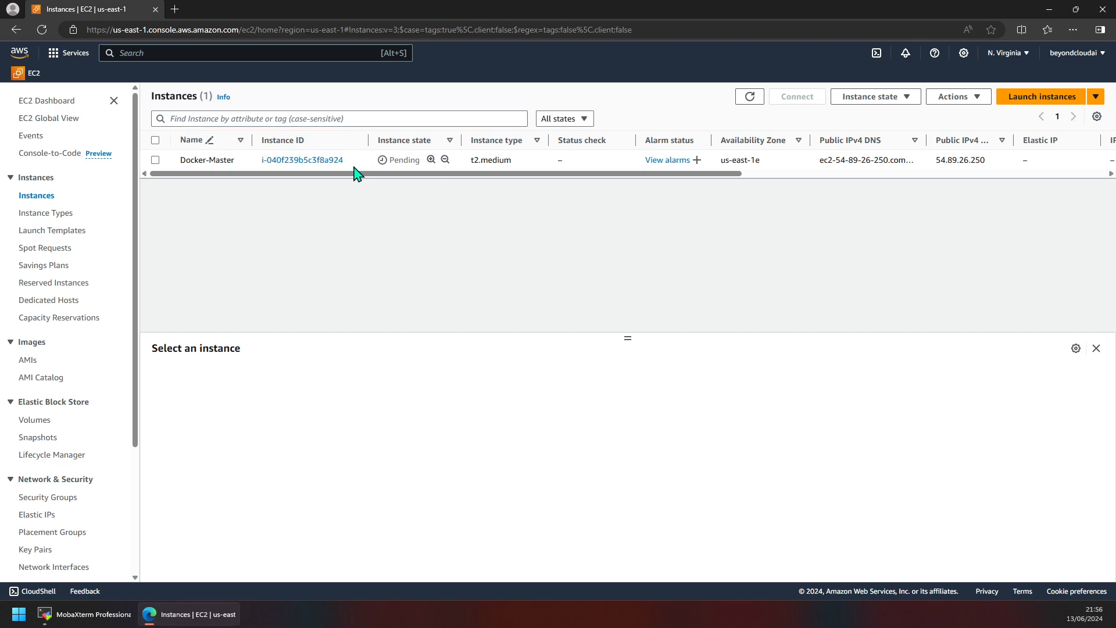
click(354, 165)
Step: Check Docker-Master's Pending state and public IPv4 54.89.26.250, briefly opening its public address
scroll(504, 430, down, 1)
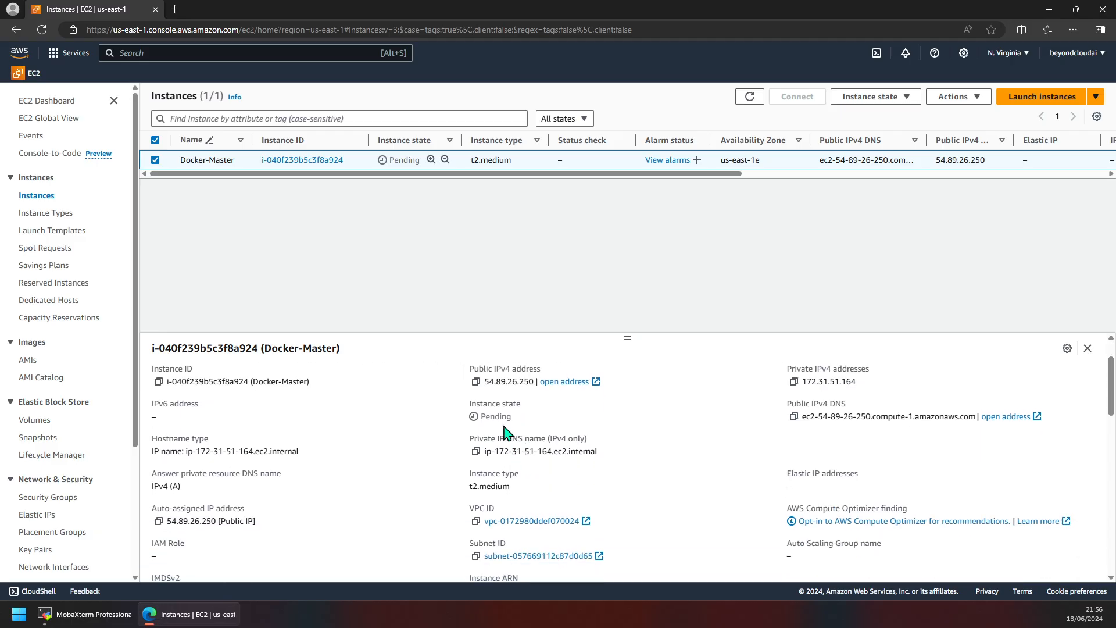
double_click(498, 419)
scroll(516, 464, up, 1)
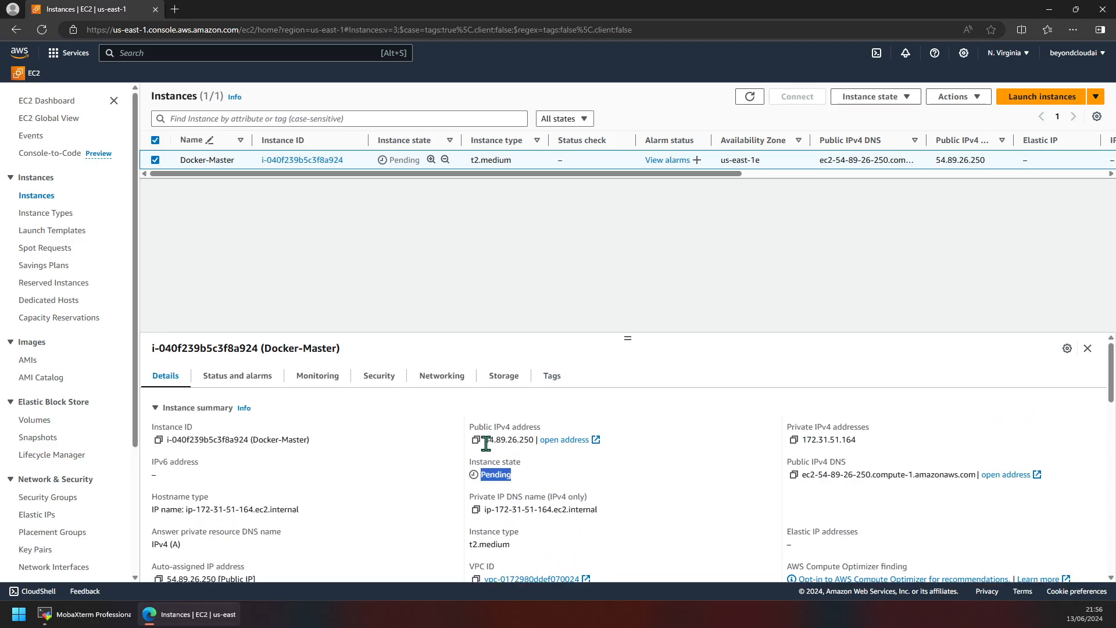
triple_click(503, 441)
double_click(504, 442)
click(553, 442)
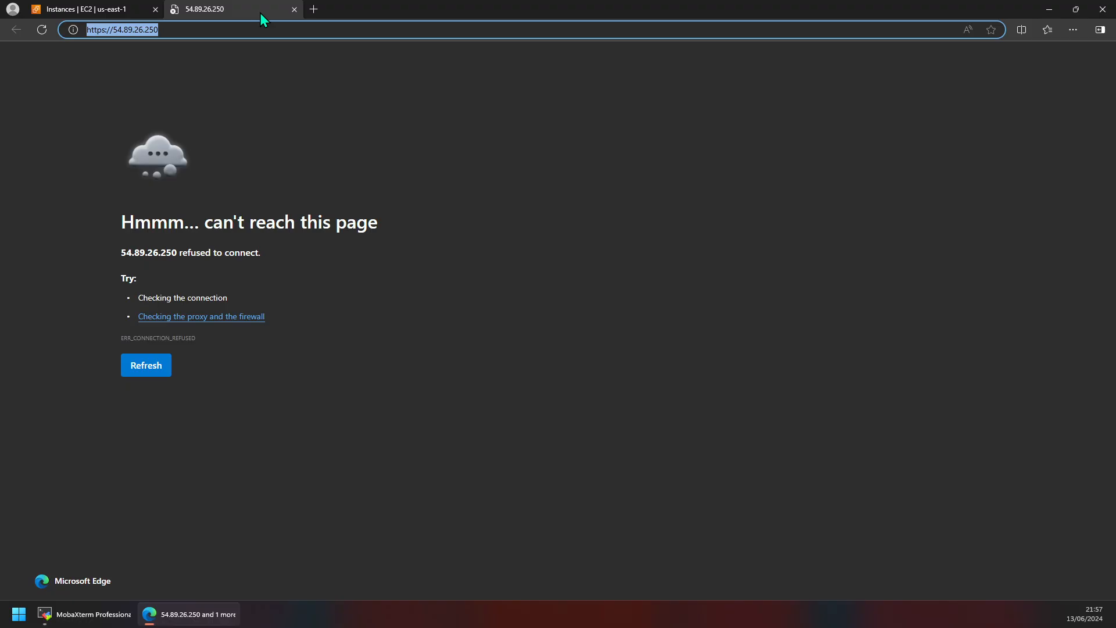
middle_click(260, 13)
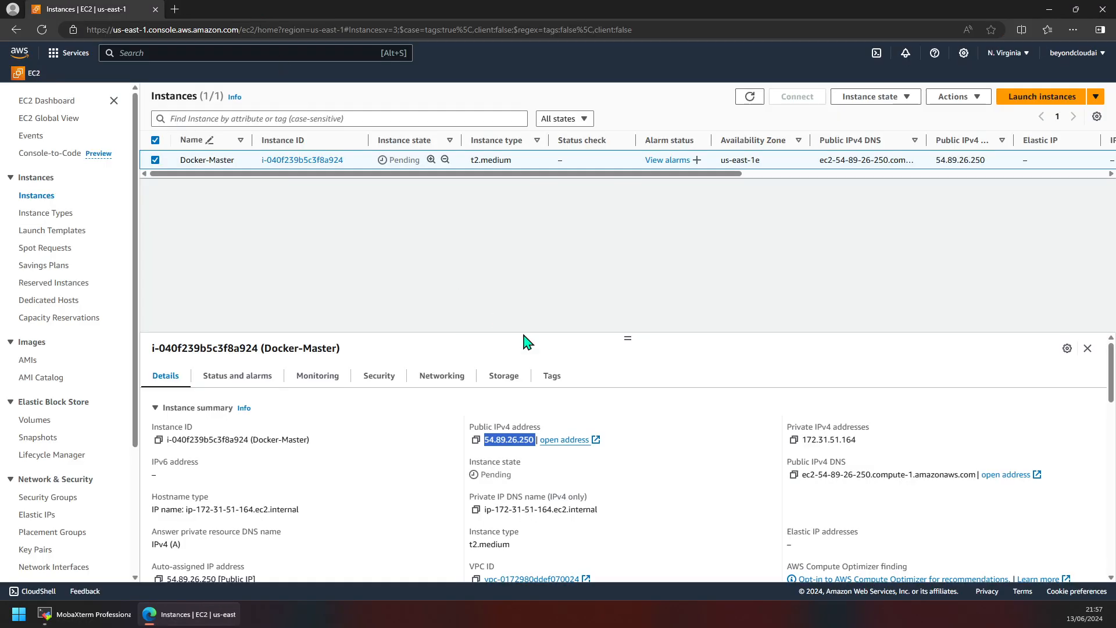
click(595, 480)
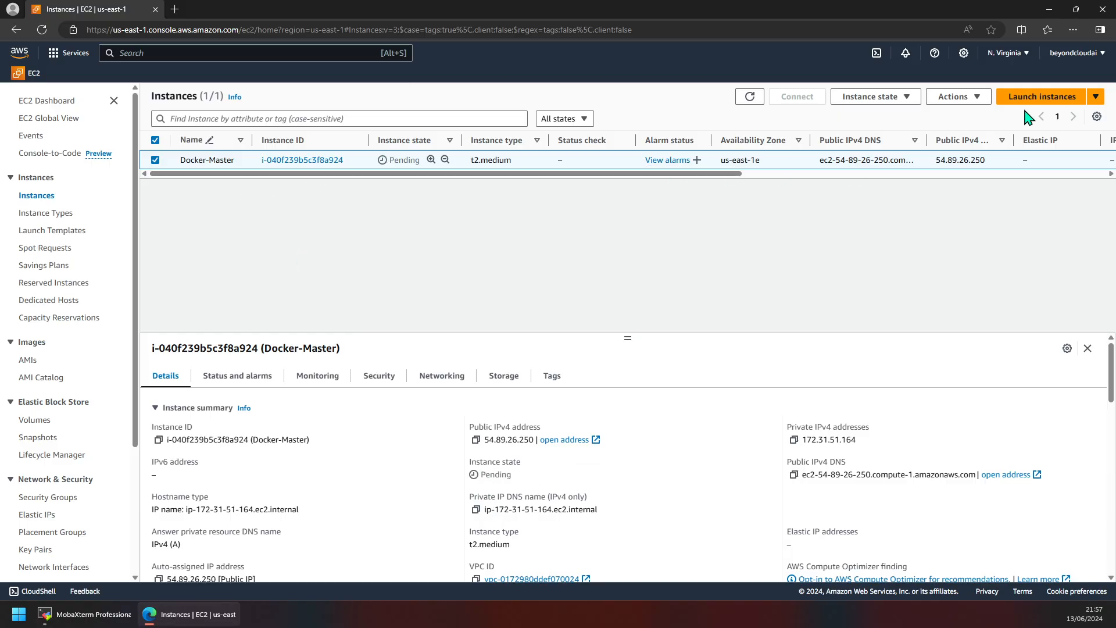
scroll(400, 420, down, 6)
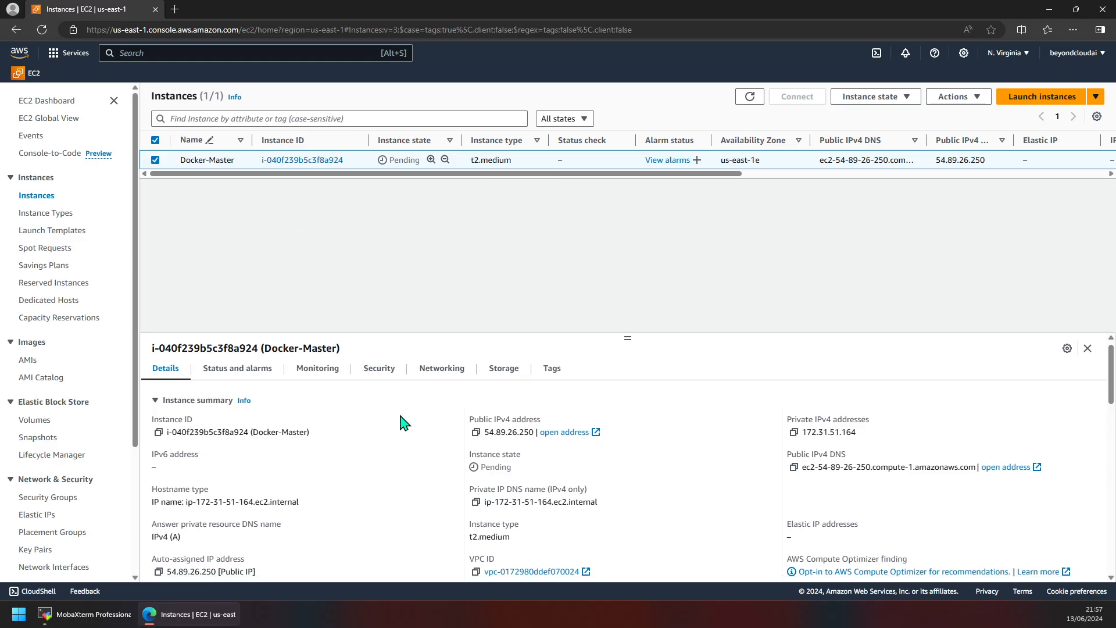
scroll(405, 413, up, 6)
scroll(401, 414, up, 1)
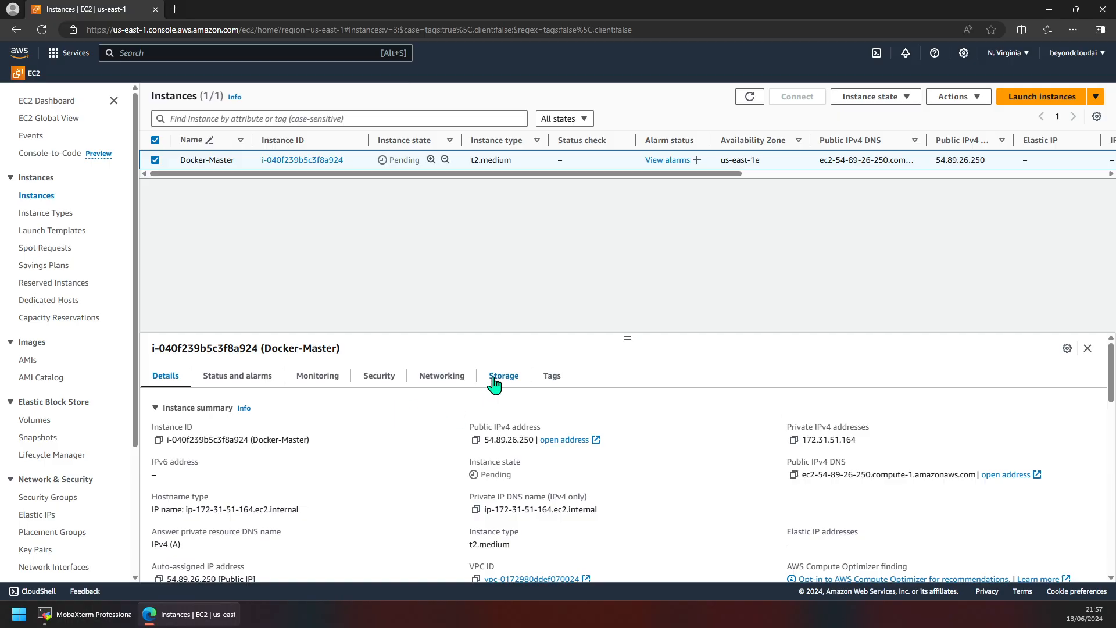
Step: Reload the Instances list via the EC2 Dashboard and select Docker-Master, highlighting IP 54.89.26.250
click(46, 102)
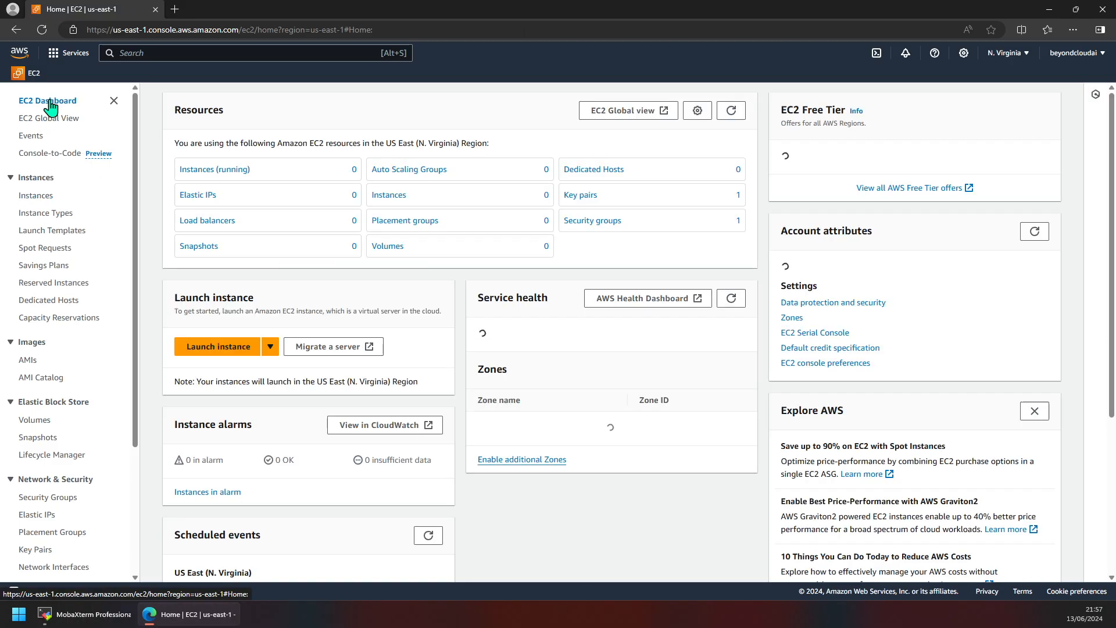
click(33, 198)
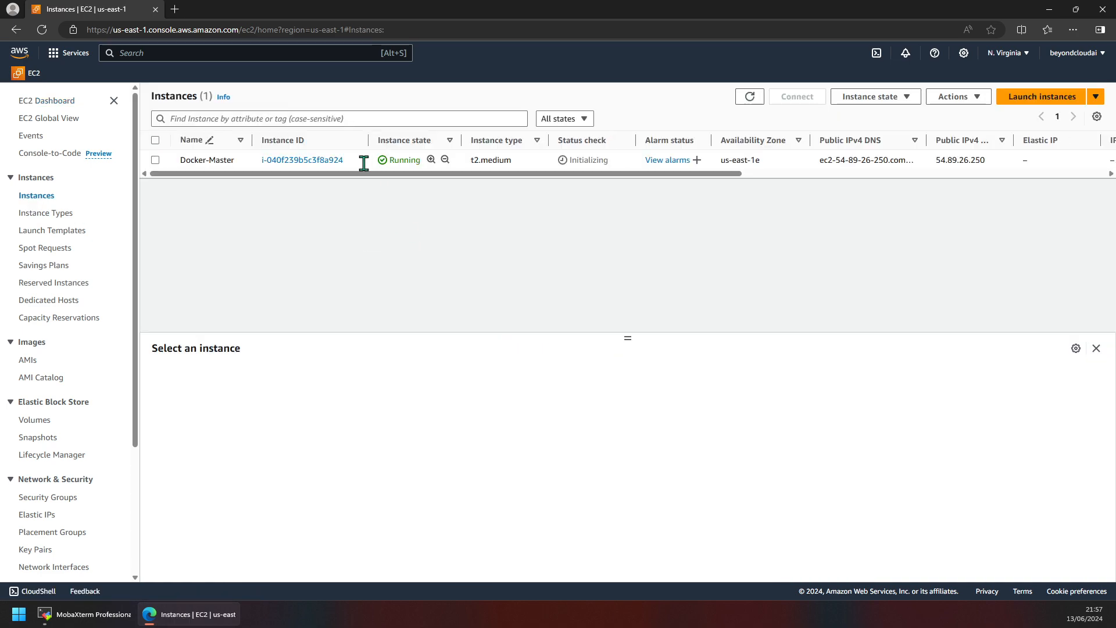
click(364, 163)
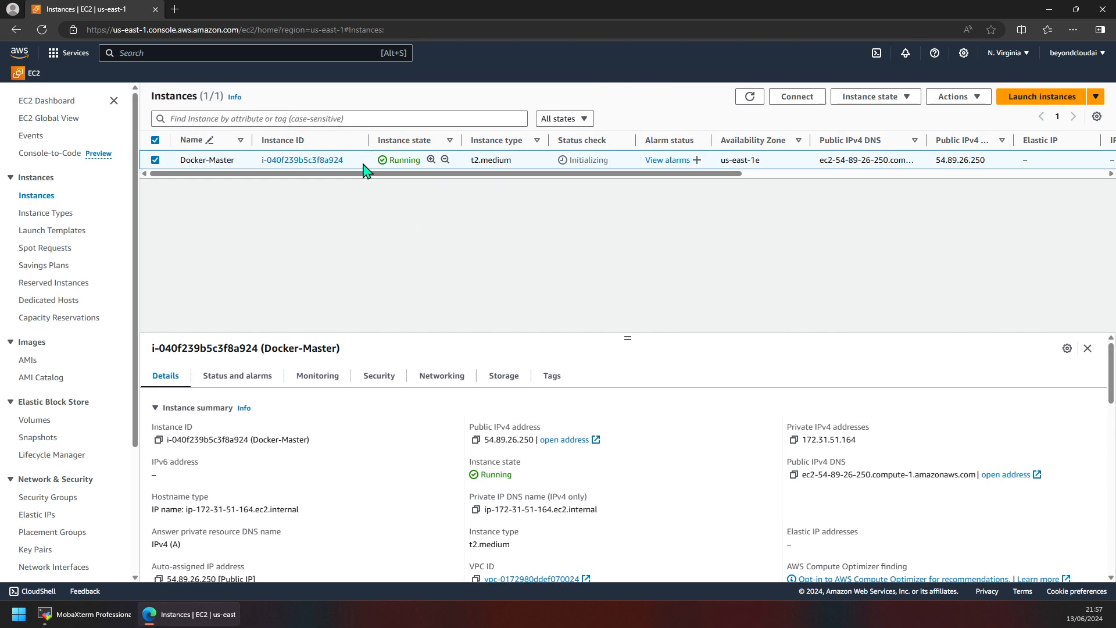
double_click(499, 439)
Step: Review Docker-Master's Details tab: Running, status checks initializing, private IPv4 172.31.51.164
scroll(403, 451, down, 3)
scroll(414, 488, up, 3)
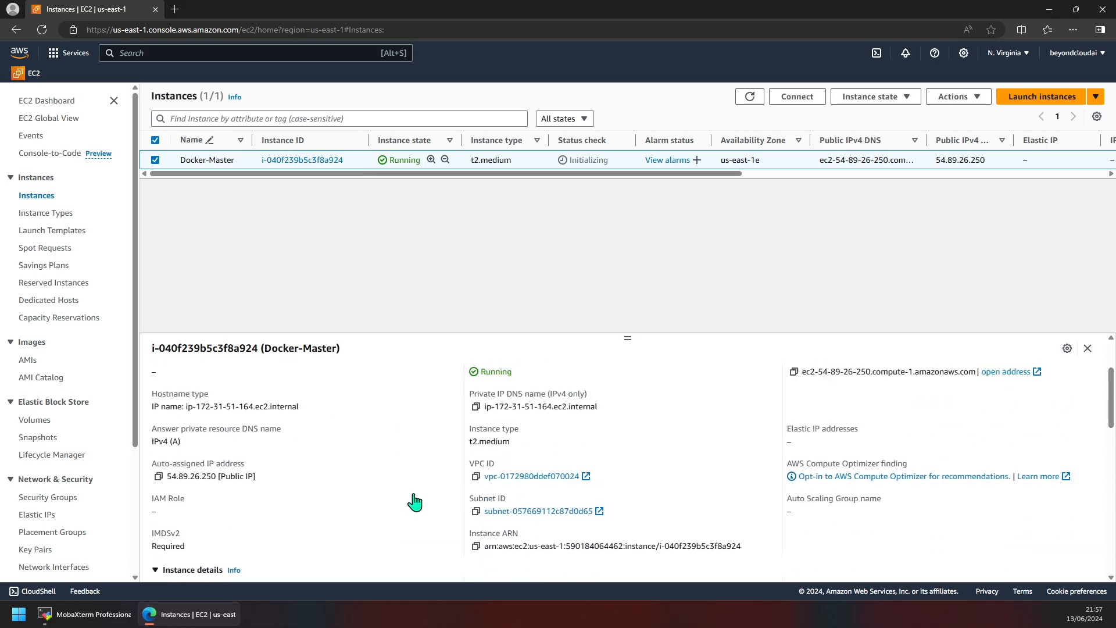
scroll(414, 499, down, 1)
scroll(414, 501, up, 2)
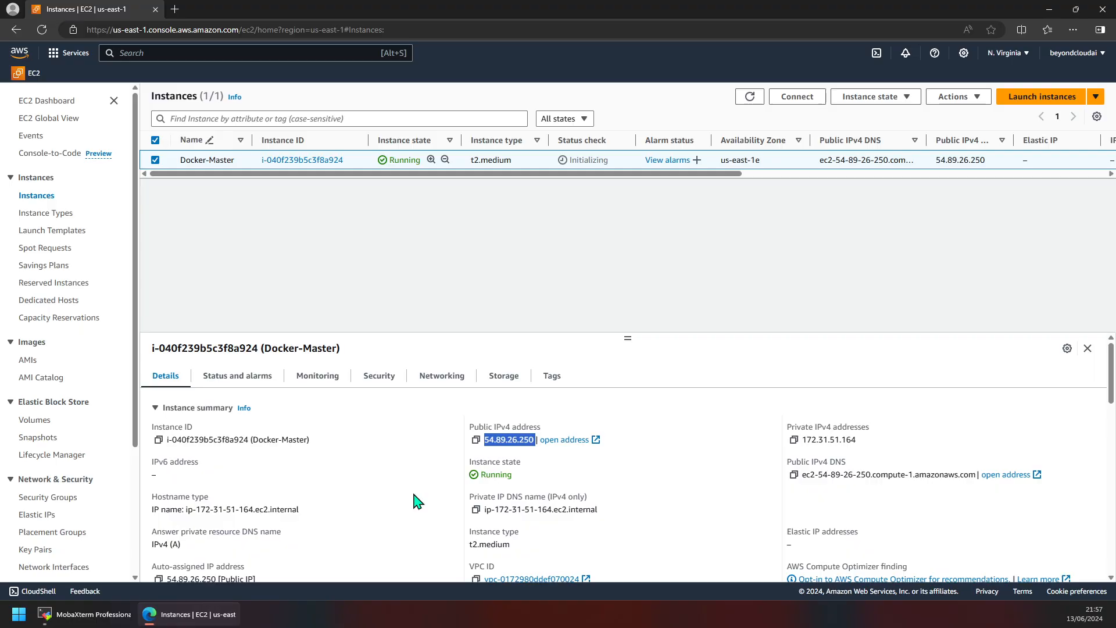
scroll(416, 500, down, 4)
scroll(416, 500, up, 3)
scroll(306, 475, down, 5)
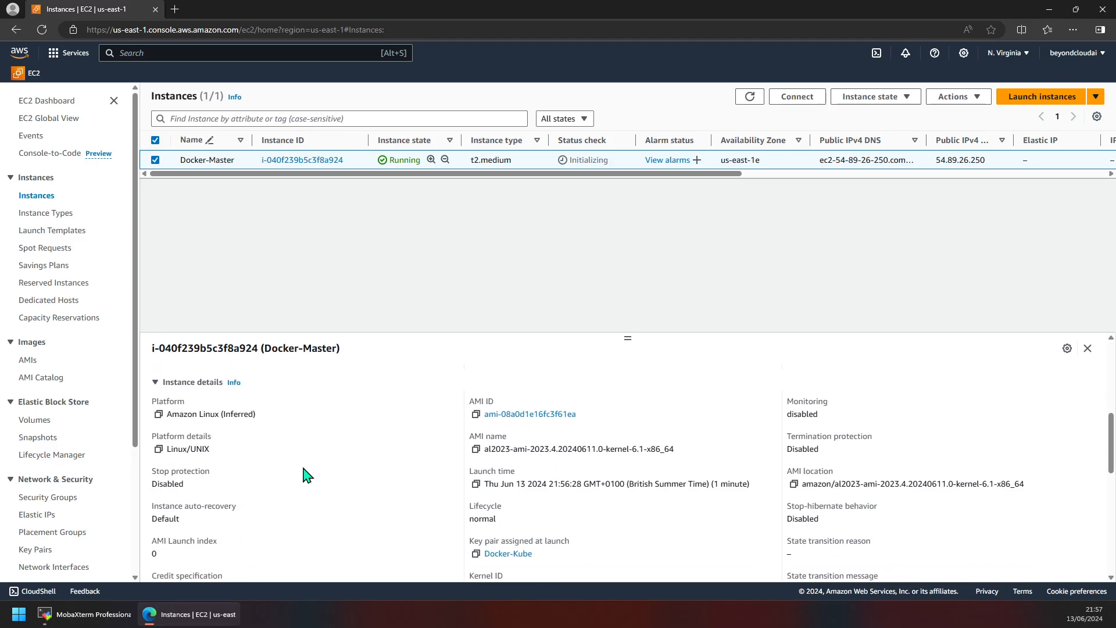
scroll(306, 474, down, 10)
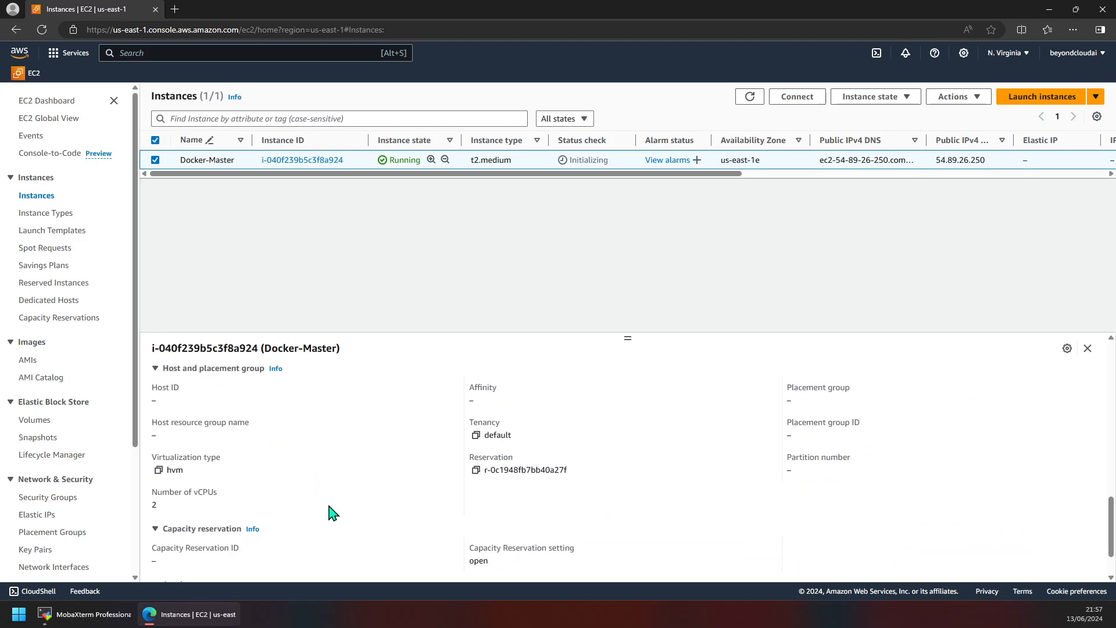
scroll(332, 512, up, 1)
scroll(332, 512, down, 2)
scroll(332, 512, up, 2)
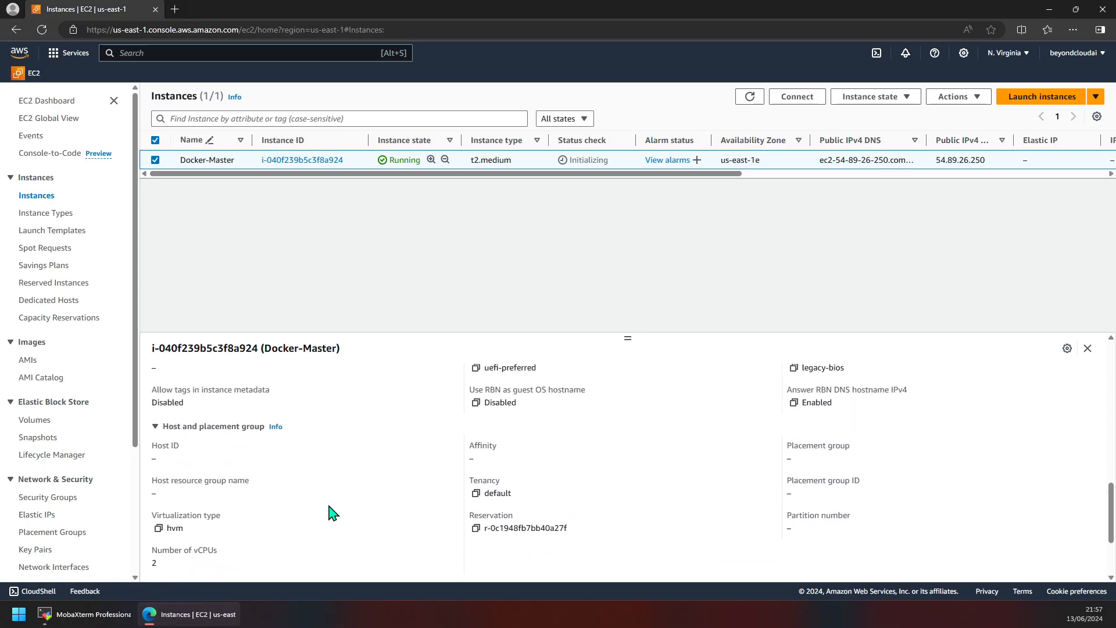
scroll(332, 513, down, 1)
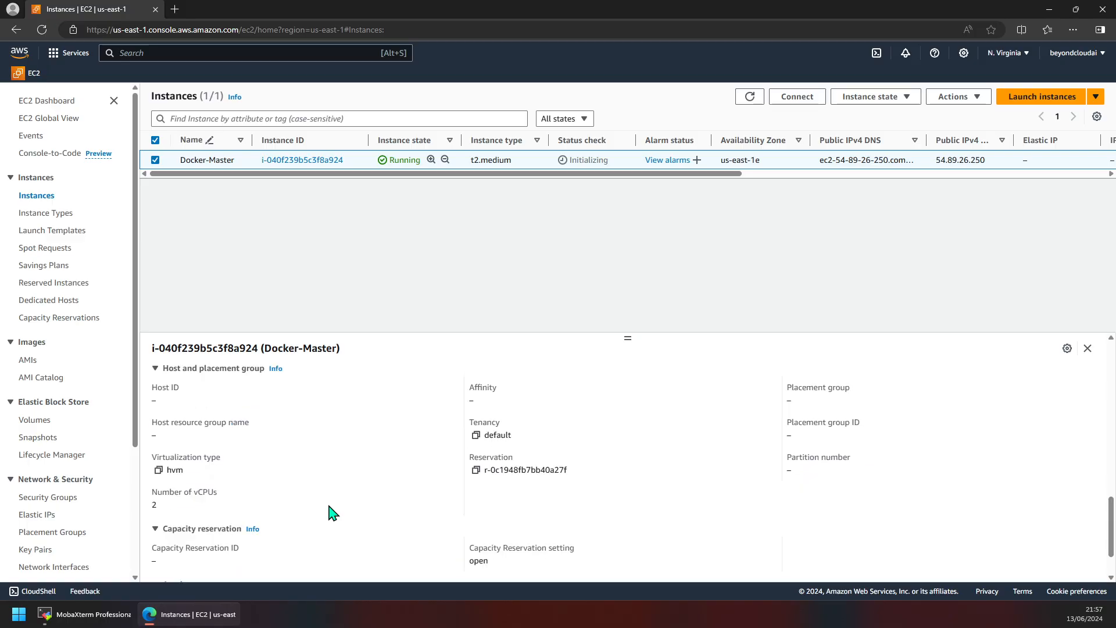
scroll(332, 512, down, 1)
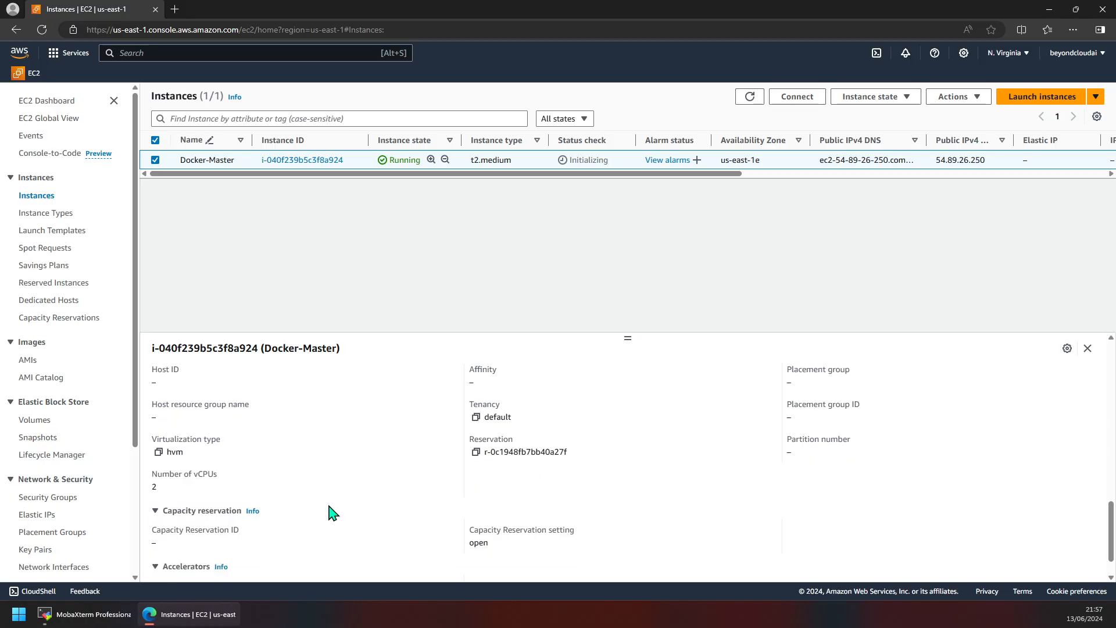
scroll(332, 512, up, 1)
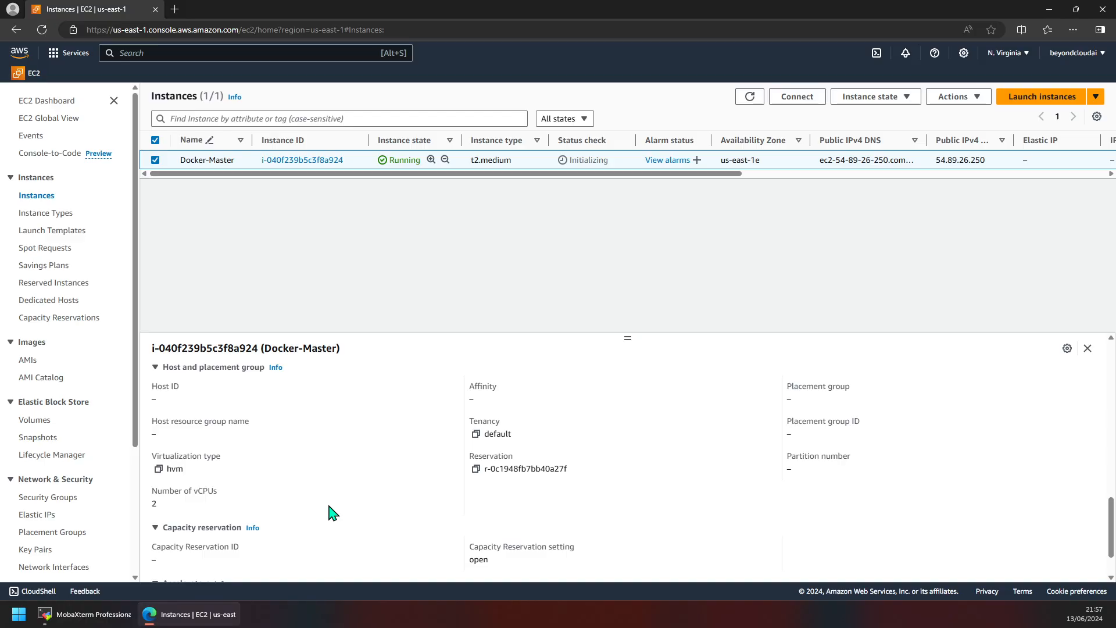
scroll(332, 513, up, 10)
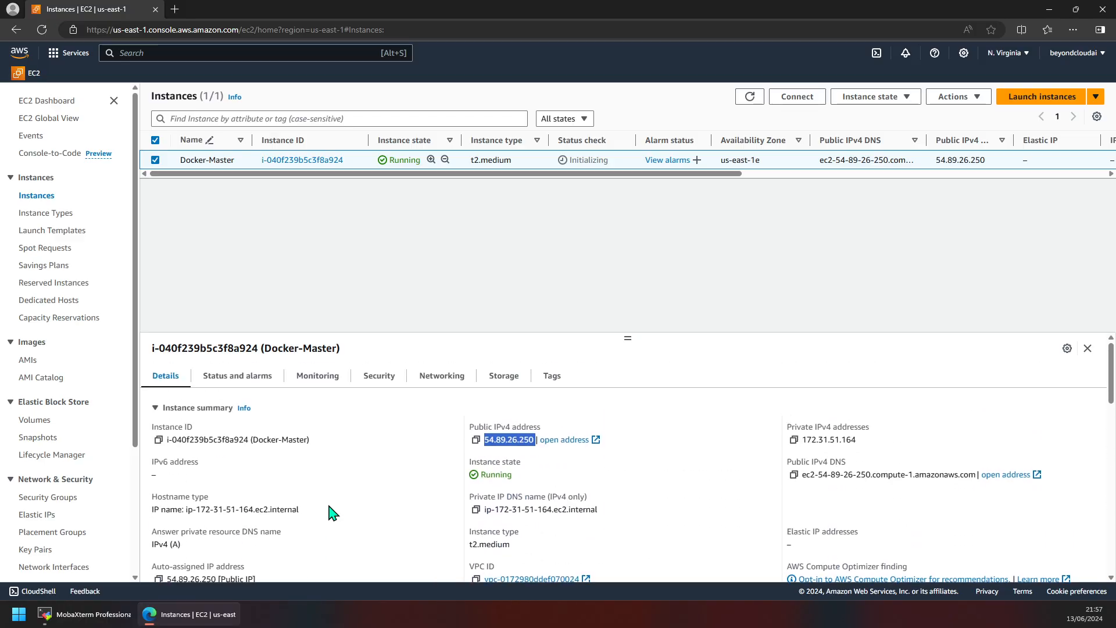
click(429, 254)
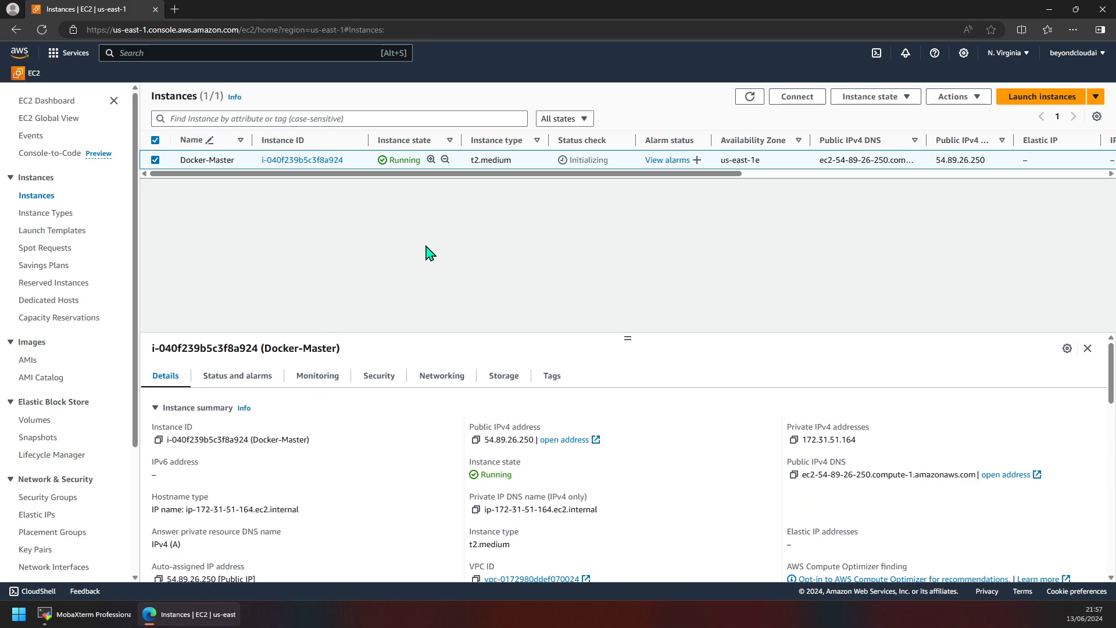
scroll(125, 459, down, 3)
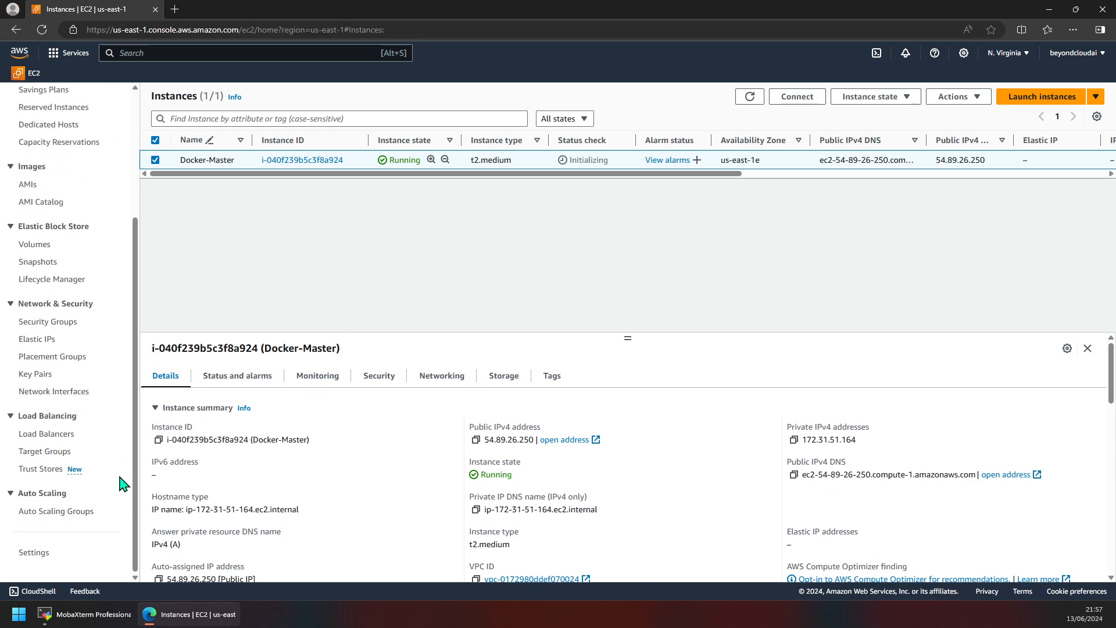
scroll(122, 484, up, 1)
scroll(123, 483, up, 2)
scroll(123, 484, down, 3)
scroll(123, 483, up, 1)
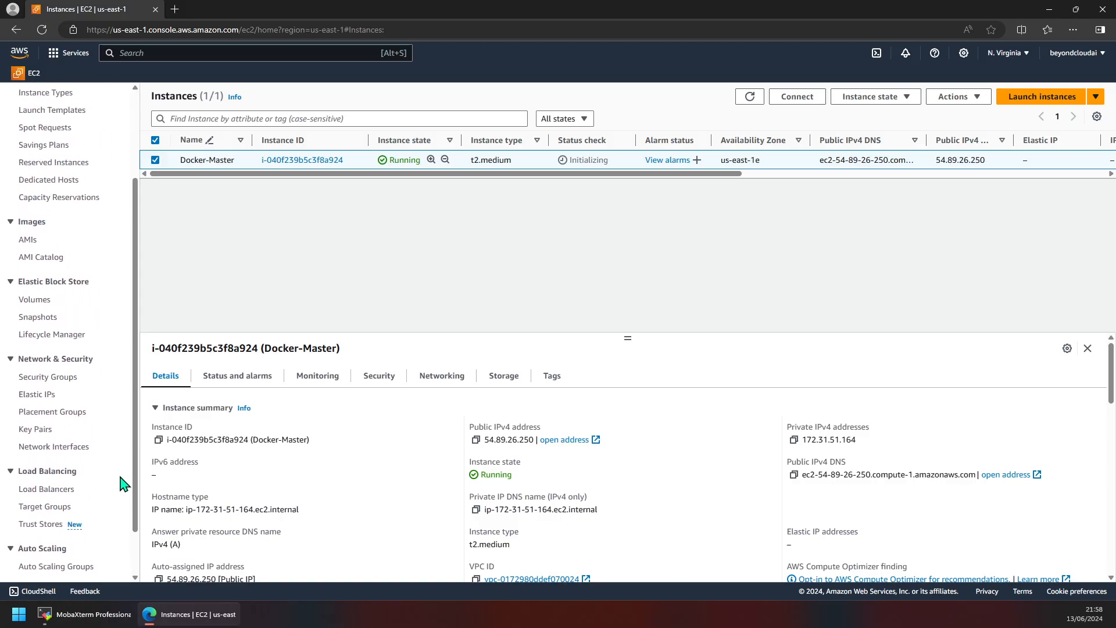
scroll(124, 484, up, 2)
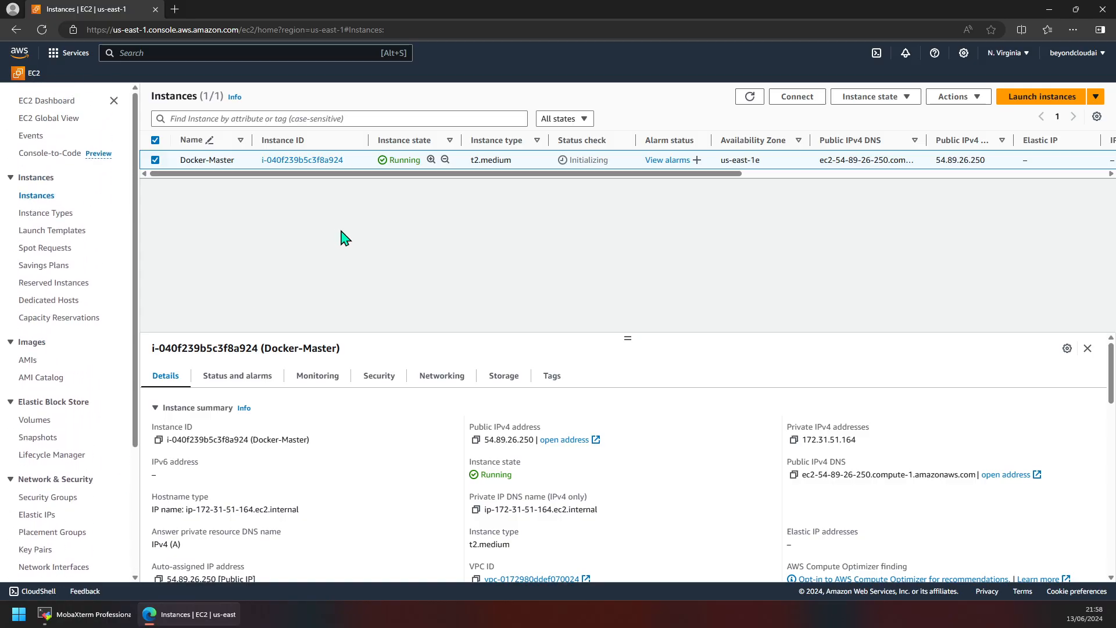